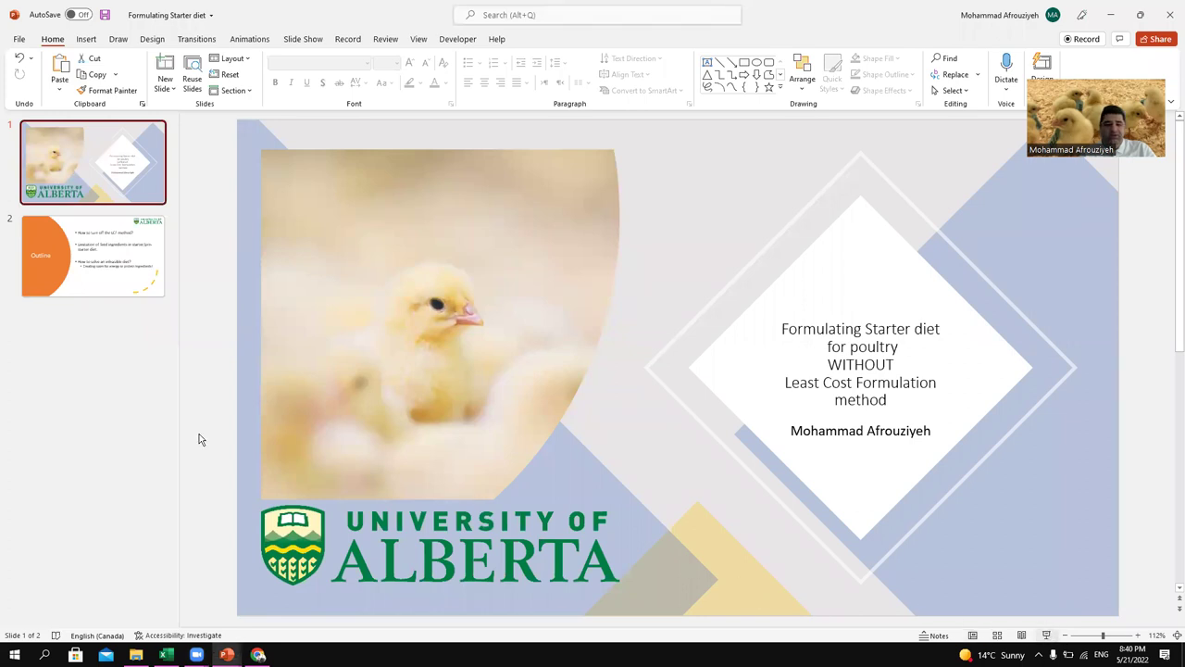
# Step: Run the slide show from the title slide to slide 2 'Outline', then exit to Normal view
pyautogui.press('F5')
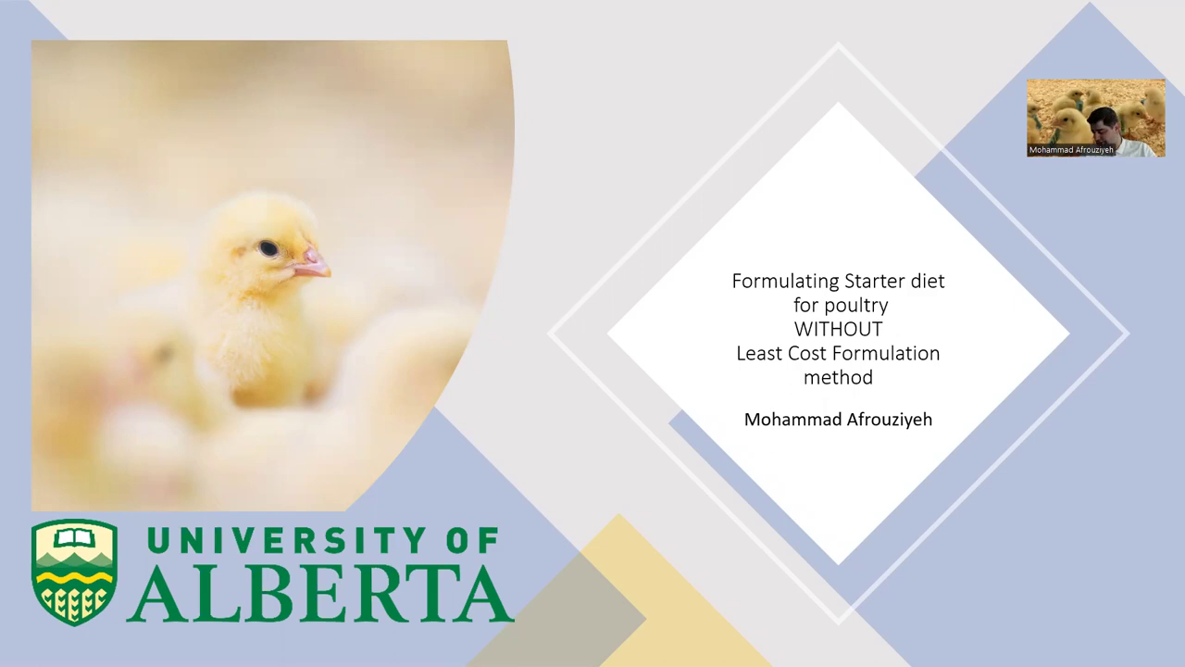
pyautogui.press('Right')
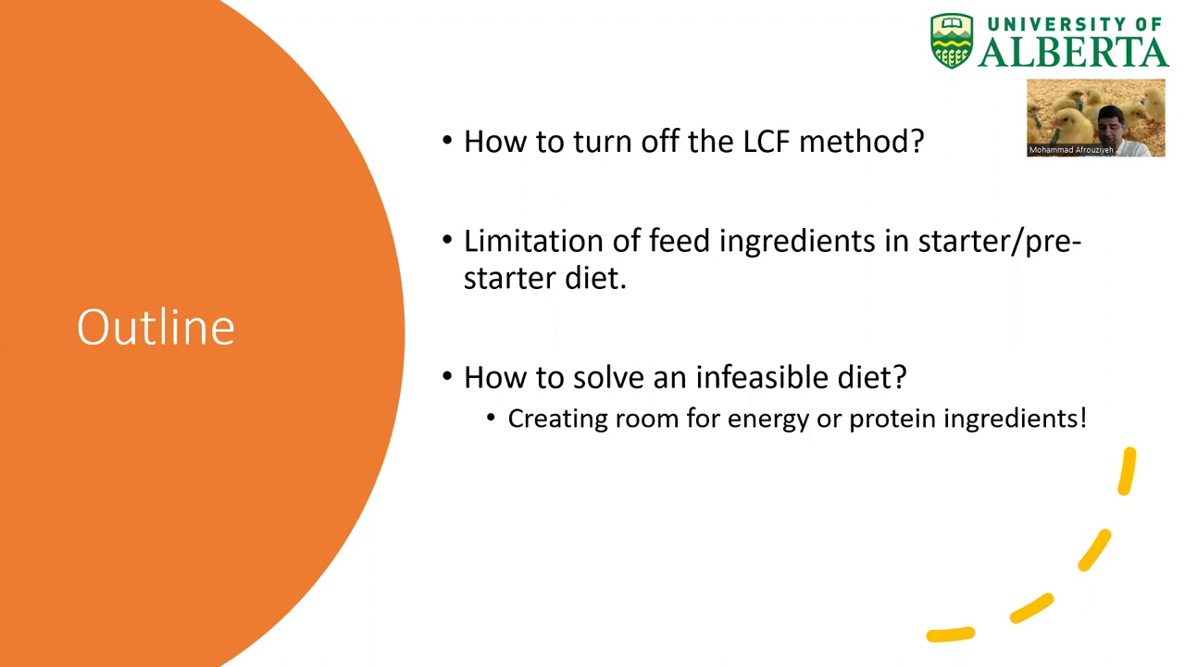
pyautogui.press('Escape')
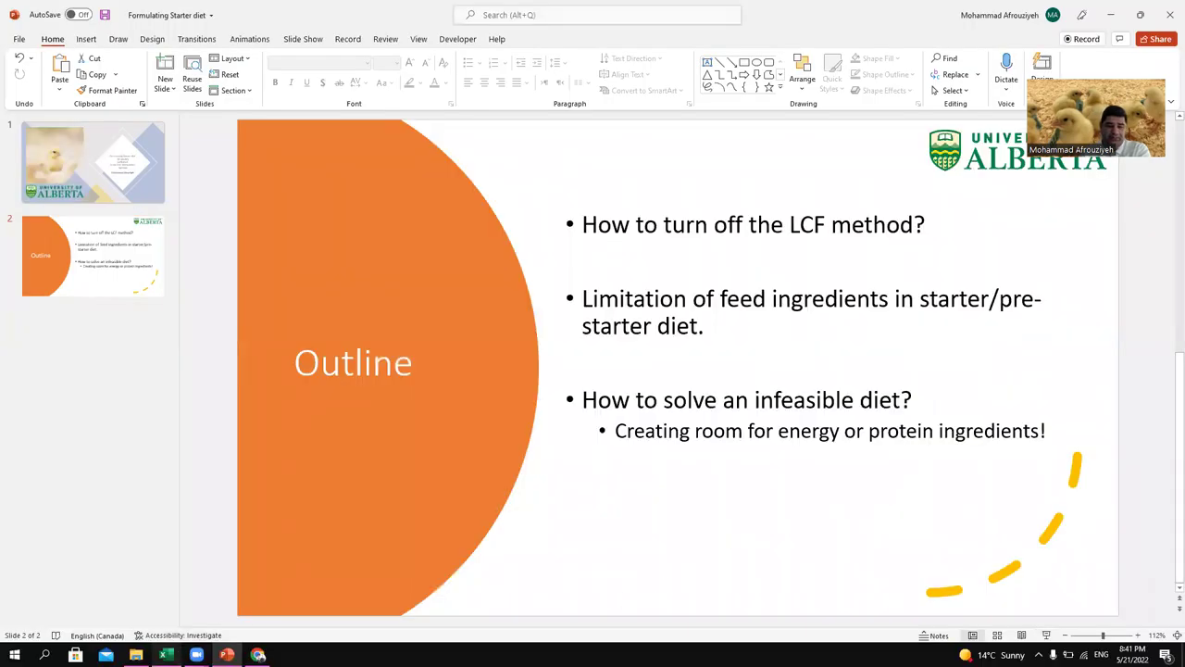
# Step: Switch from PowerPoint to the starter diet workbook in Excel
pyautogui.click(166, 654)
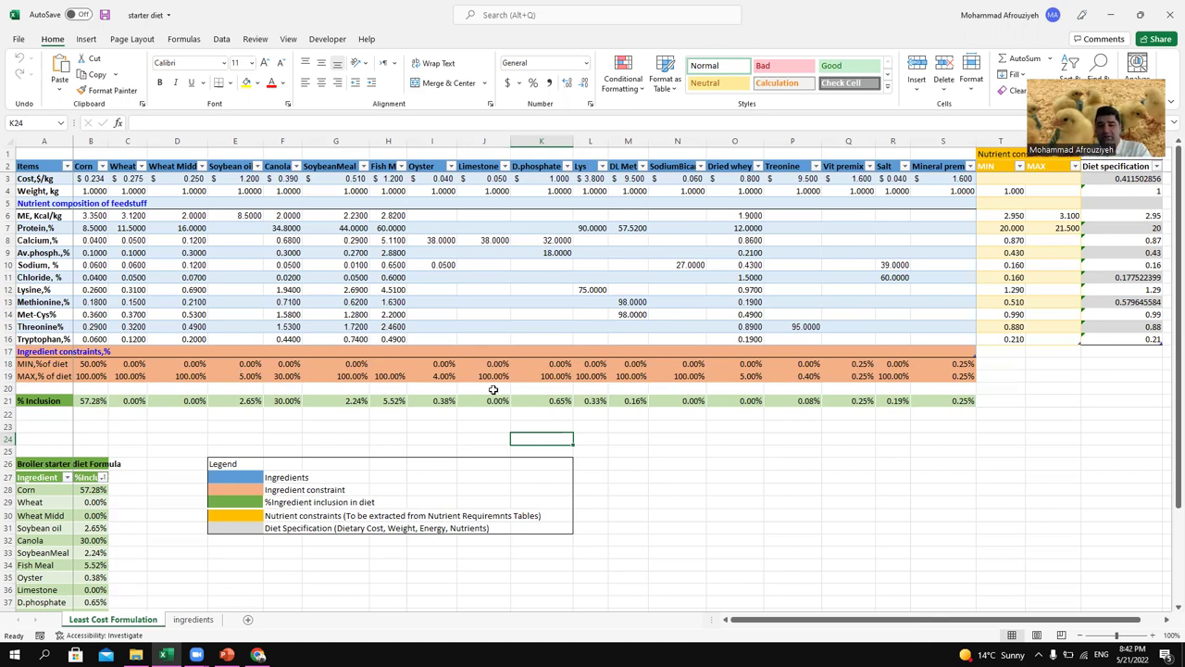
pyautogui.scroll(1, 483, 367)
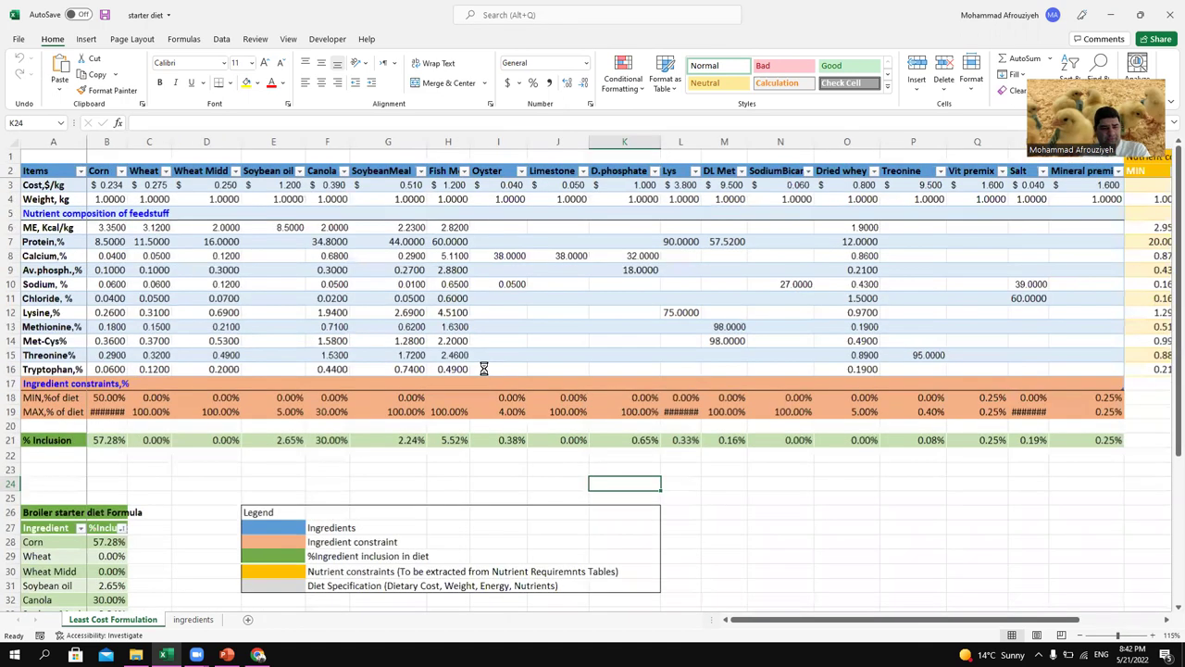
pyautogui.scroll(2, 483, 368)
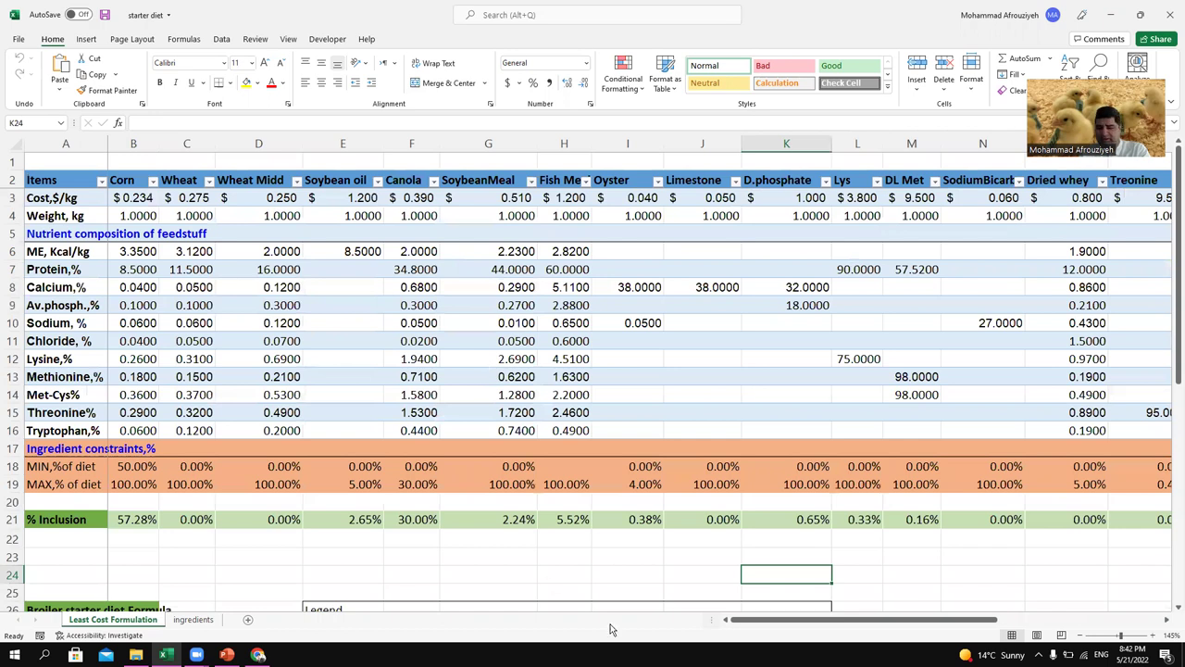
pyautogui.scroll(1, 729, 632)
pyautogui.moveTo(793, 625); pyautogui.dragTo(982, 619)
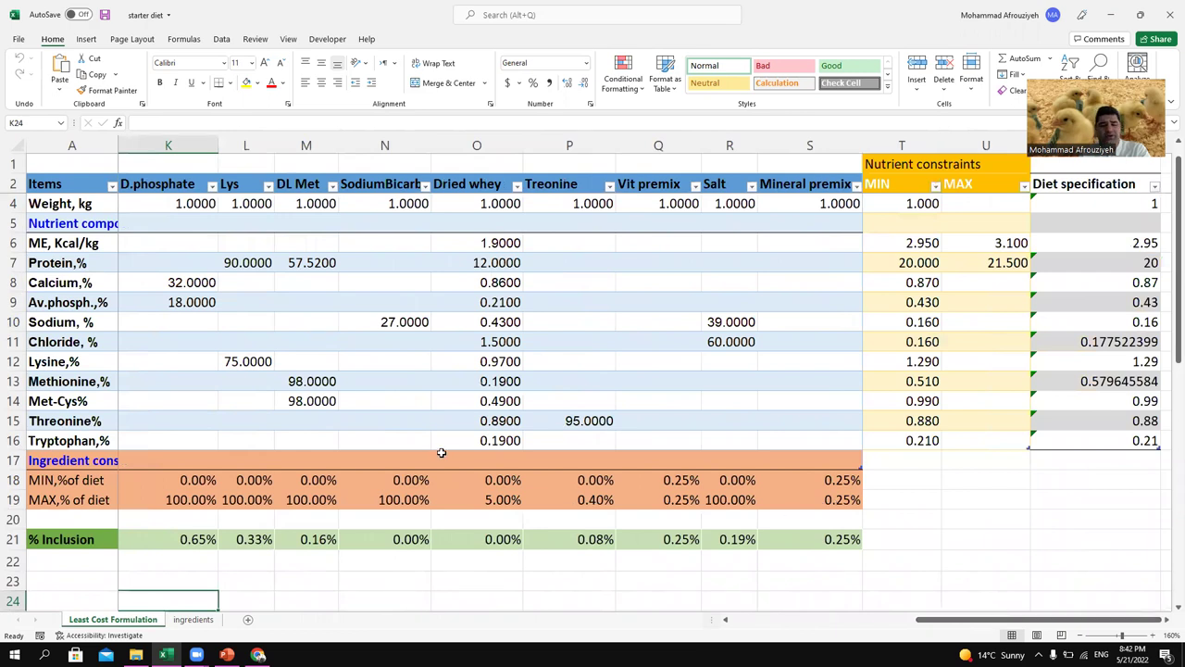
pyautogui.scroll(1, 444, 448)
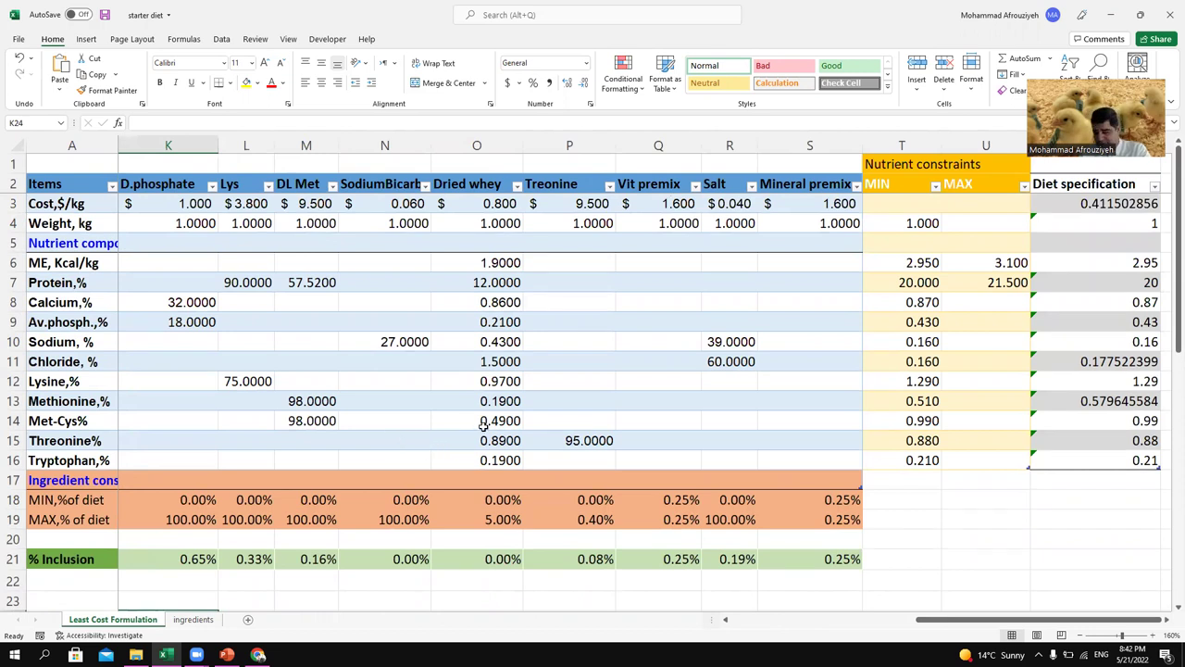
pyautogui.scroll(-2, 482, 423)
pyautogui.scroll(2, 735, 537)
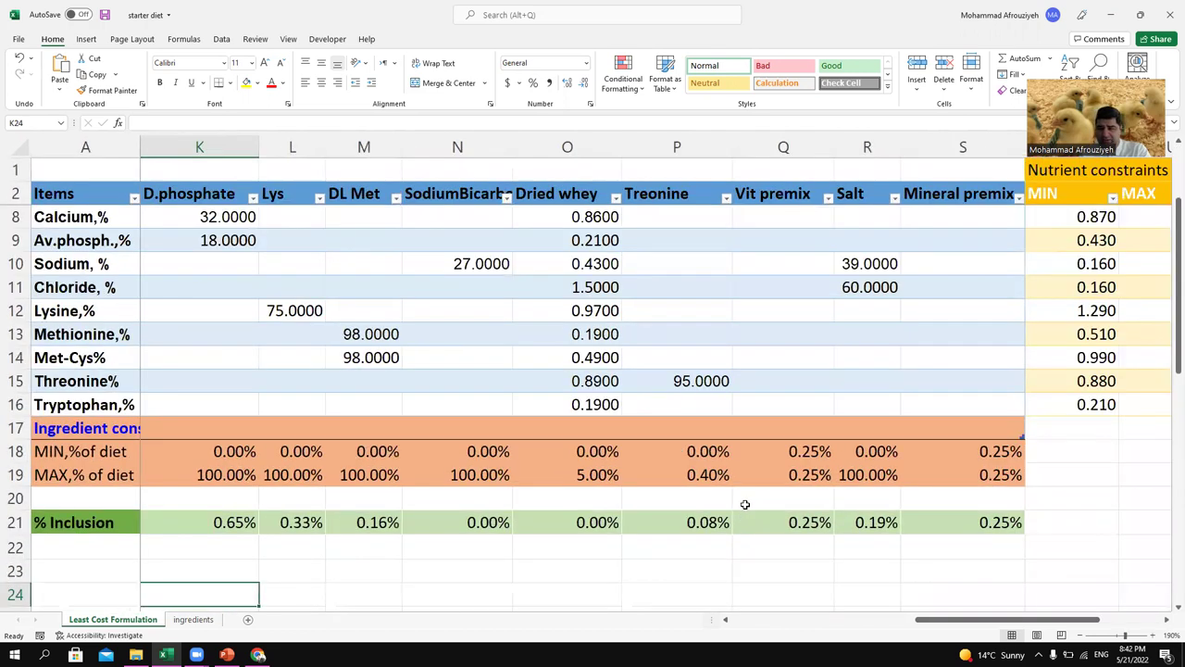
pyautogui.scroll(2, 747, 510)
pyautogui.moveTo(959, 621); pyautogui.dragTo(1087, 625)
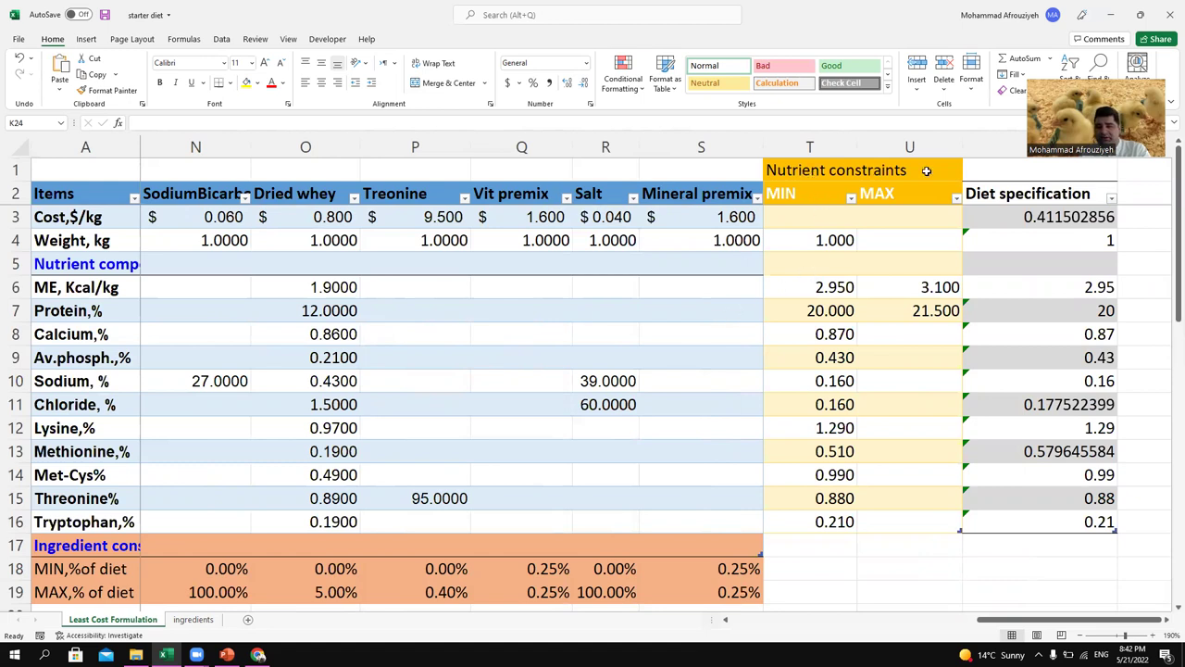
pyautogui.moveTo(799, 242); pyautogui.dragTo(917, 524)
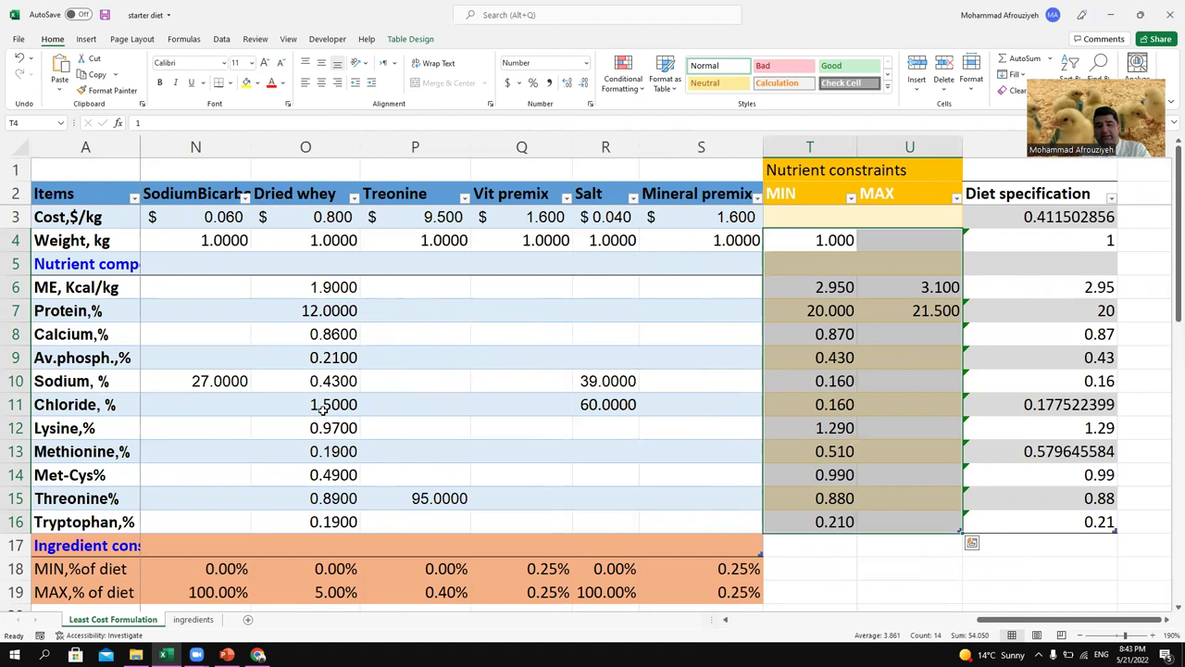
# Step: Select the minimum ME cell T6, then bring up the Ross 308 search results in Chrome
pyautogui.click(823, 292)
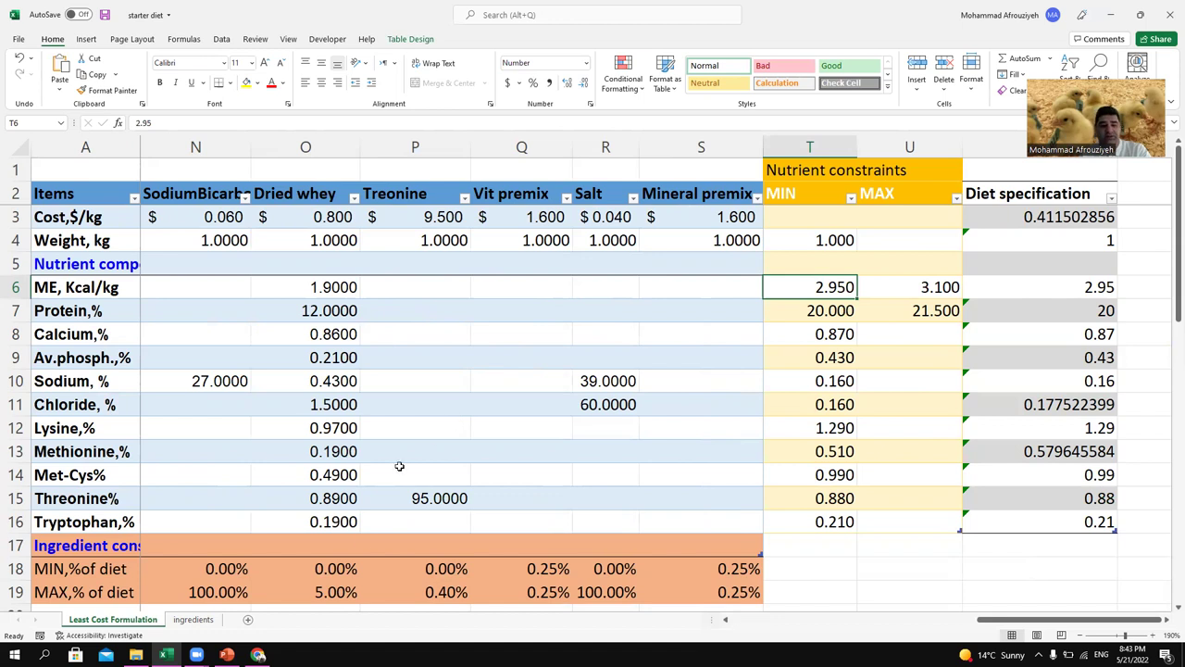
pyautogui.click(258, 655)
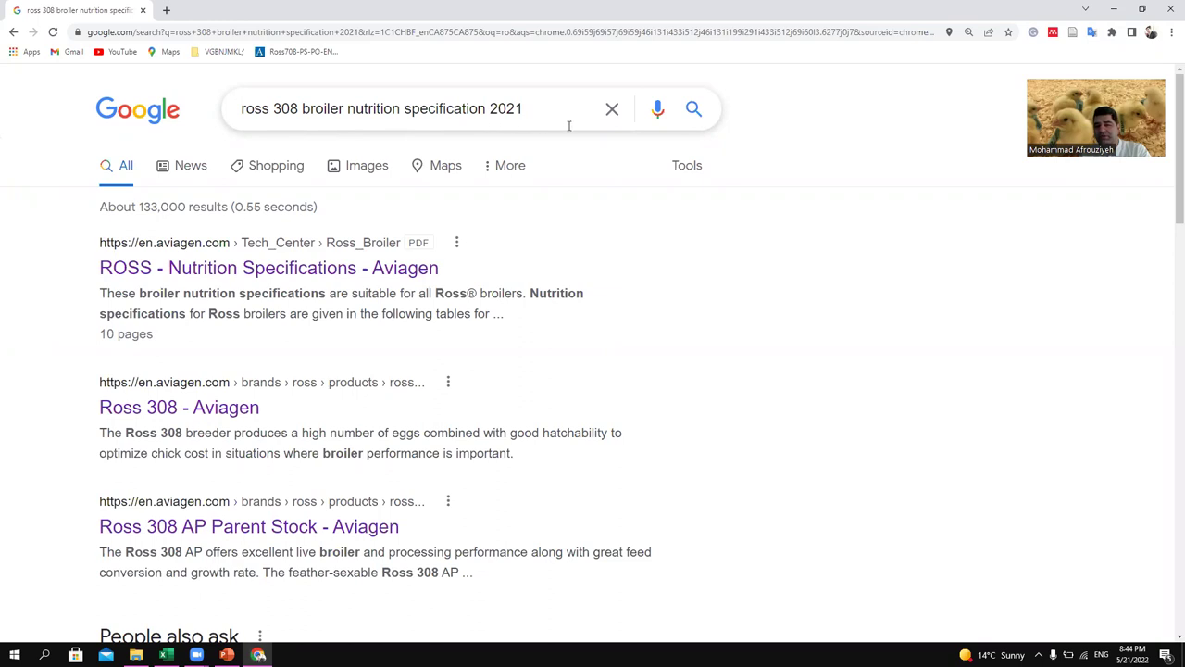
# Step: Open the Aviagen Ross Broiler Nutrition Specifications PDF from the search results
pyautogui.click(337, 267)
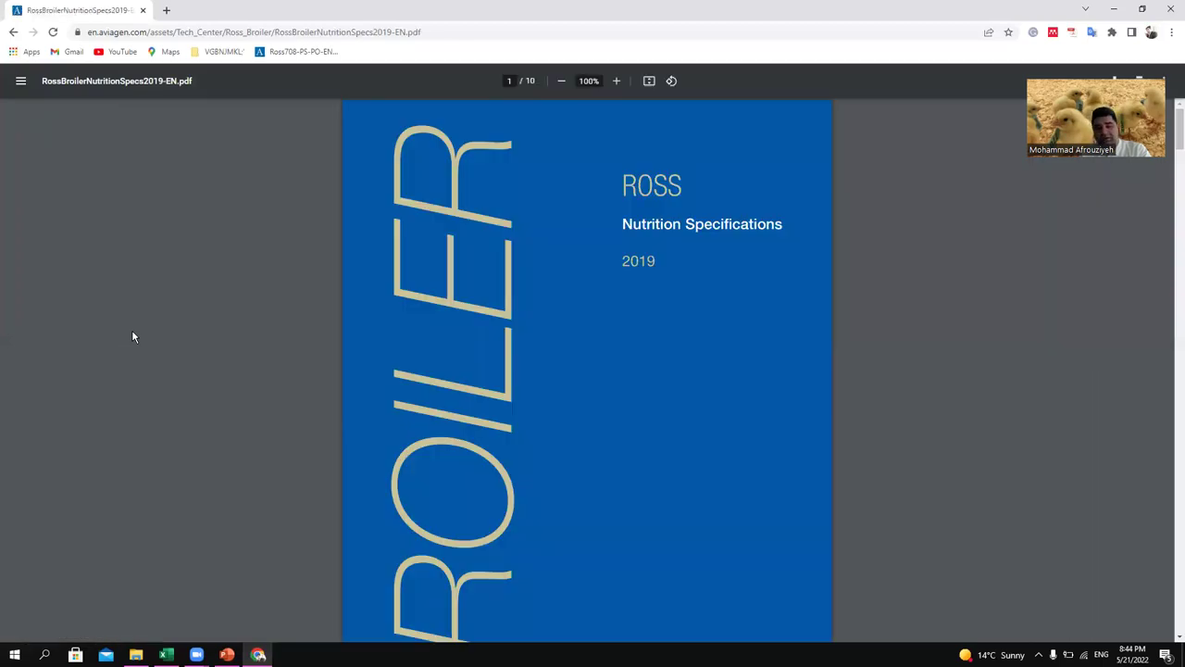
pyautogui.scroll(5, 467, 304)
pyautogui.scroll(-15, 495, 310)
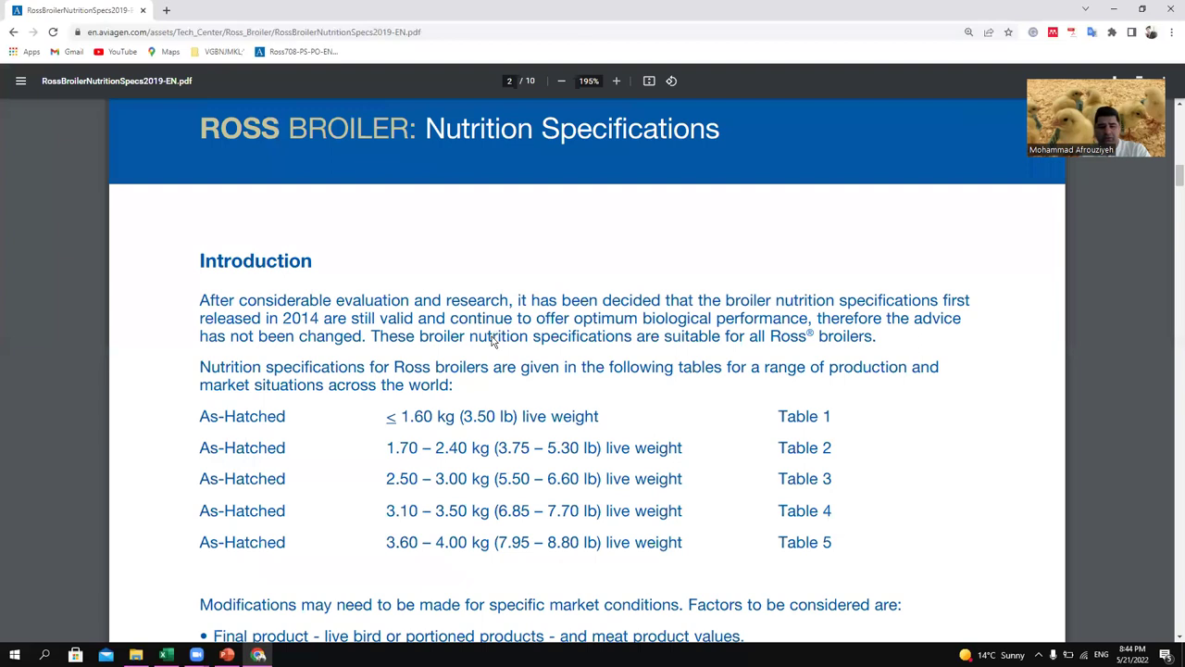
pyautogui.scroll(10, 493, 342)
pyautogui.scroll(-8, 486, 339)
pyautogui.scroll(-10, 487, 338)
pyautogui.scroll(1, 490, 334)
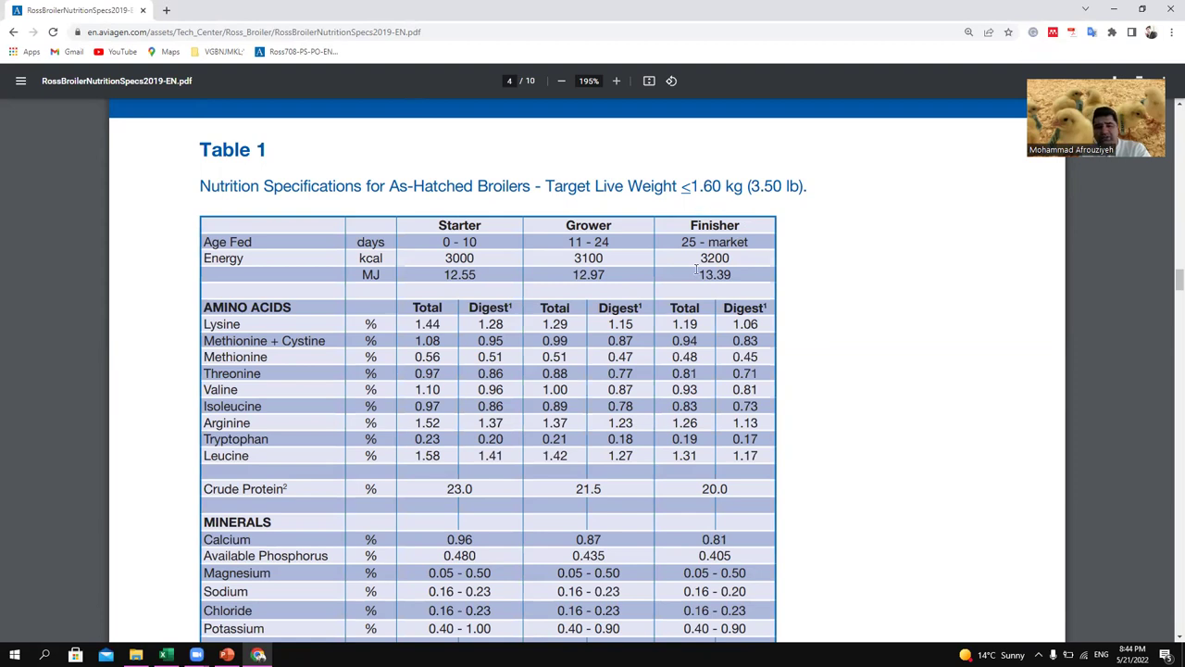
# Step: Review Tables 1–3 of the PDF and settle on Table 1's starter requirements
pyautogui.scroll(-3, 636, 360)
pyautogui.scroll(-12, 636, 360)
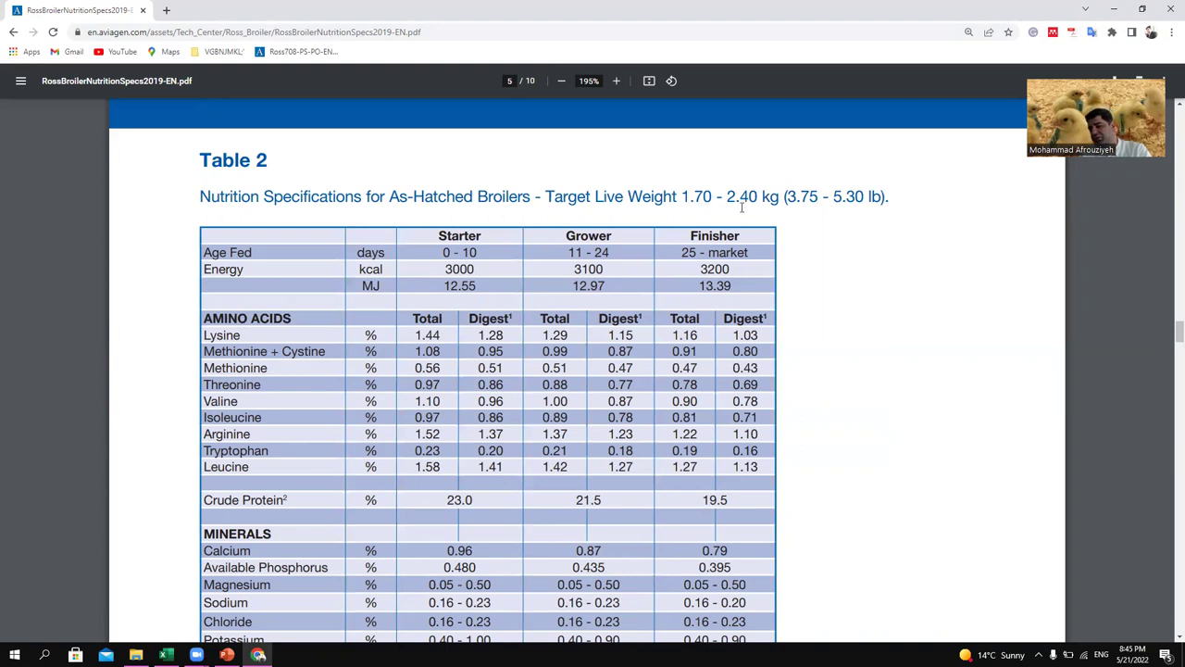
pyautogui.scroll(-10, 496, 466)
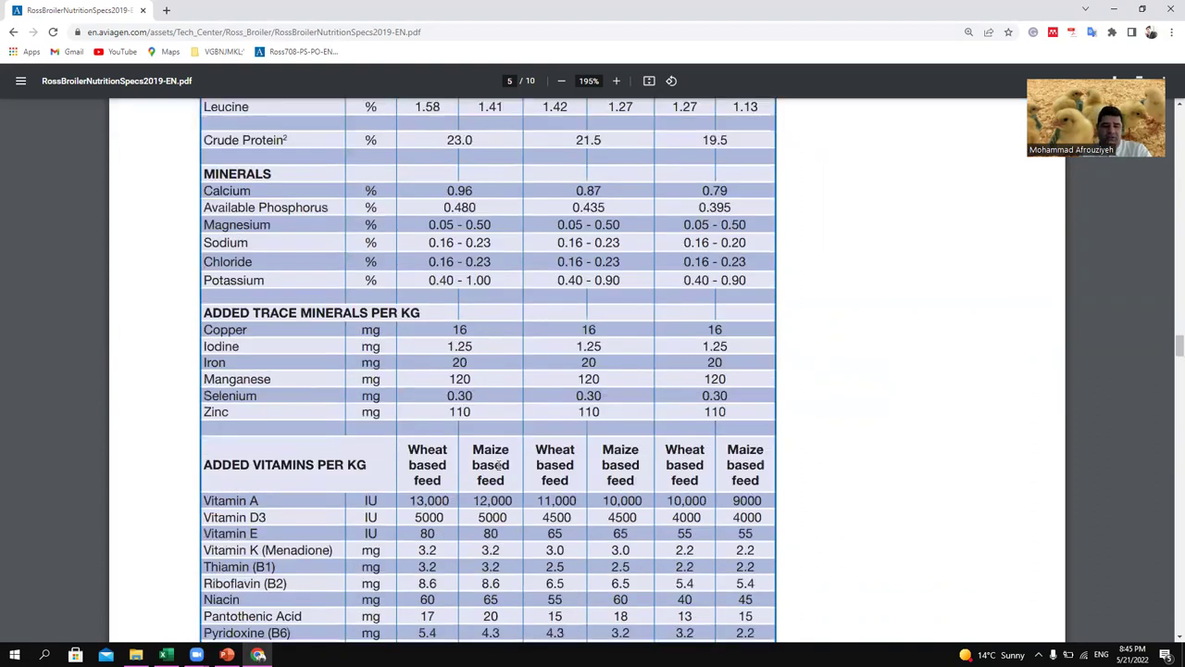
pyautogui.scroll(-7, 500, 466)
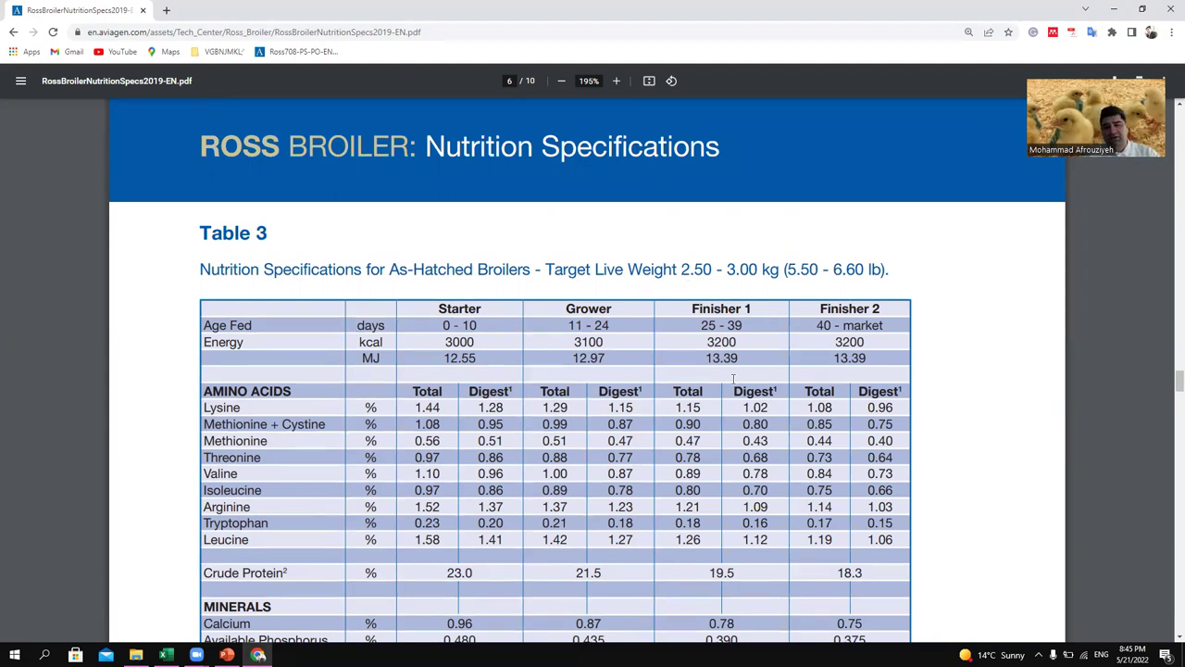
pyautogui.scroll(10, 734, 378)
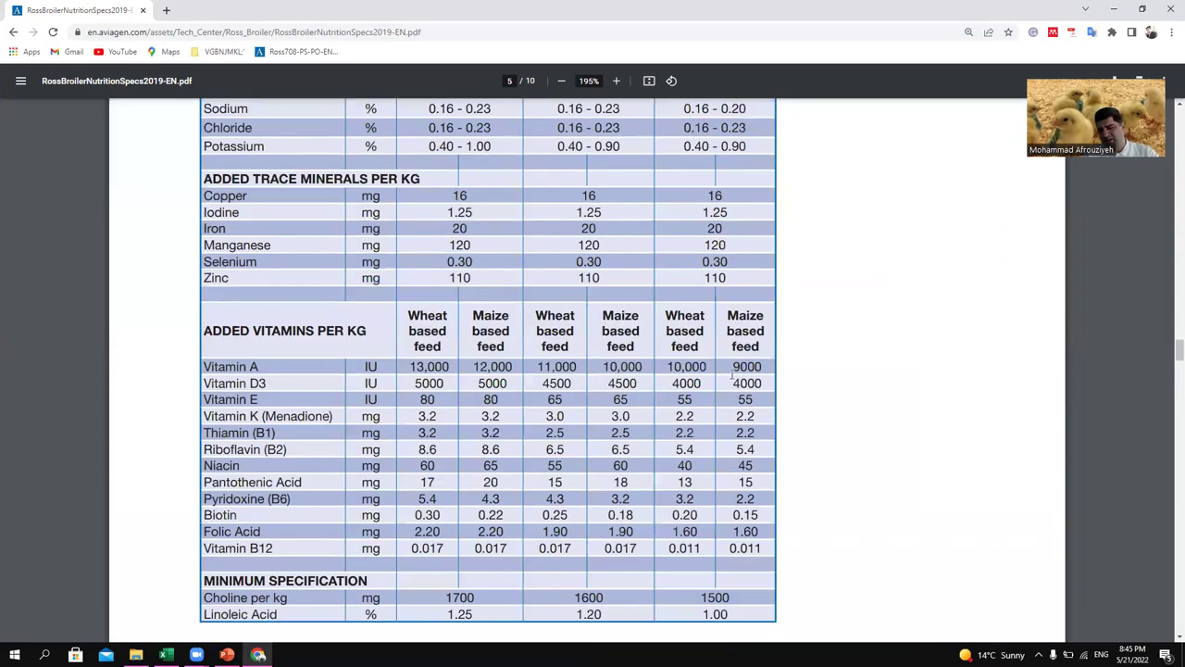
pyautogui.scroll(4, 732, 375)
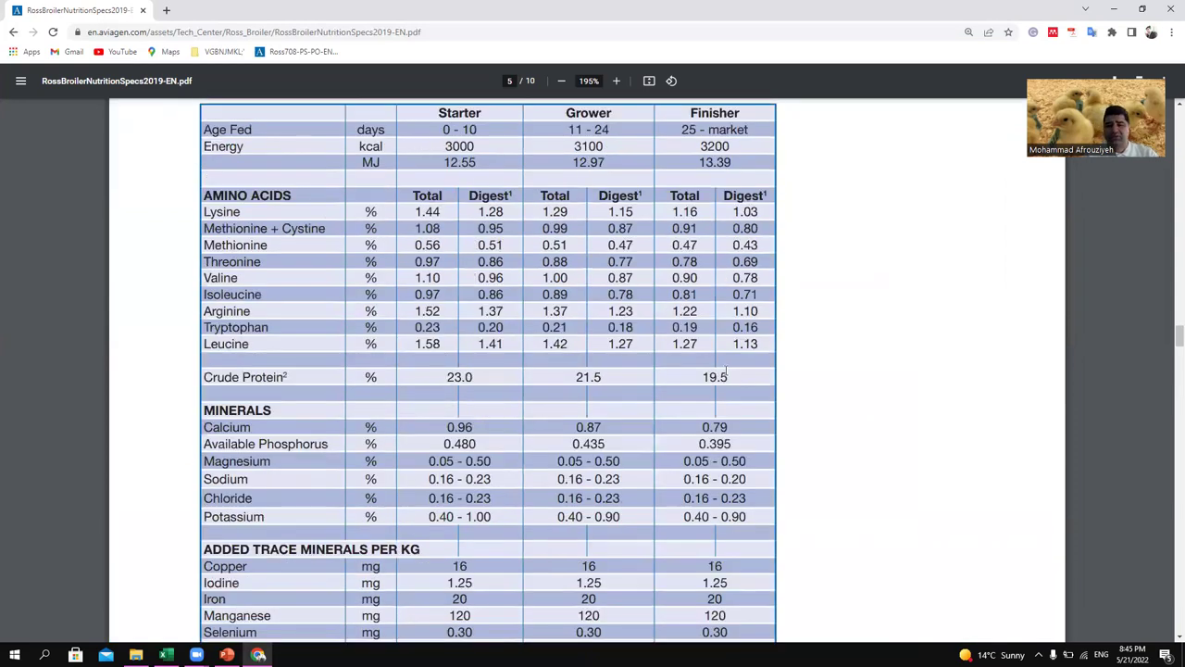
pyautogui.scroll(5, 730, 375)
pyautogui.scroll(7, 726, 376)
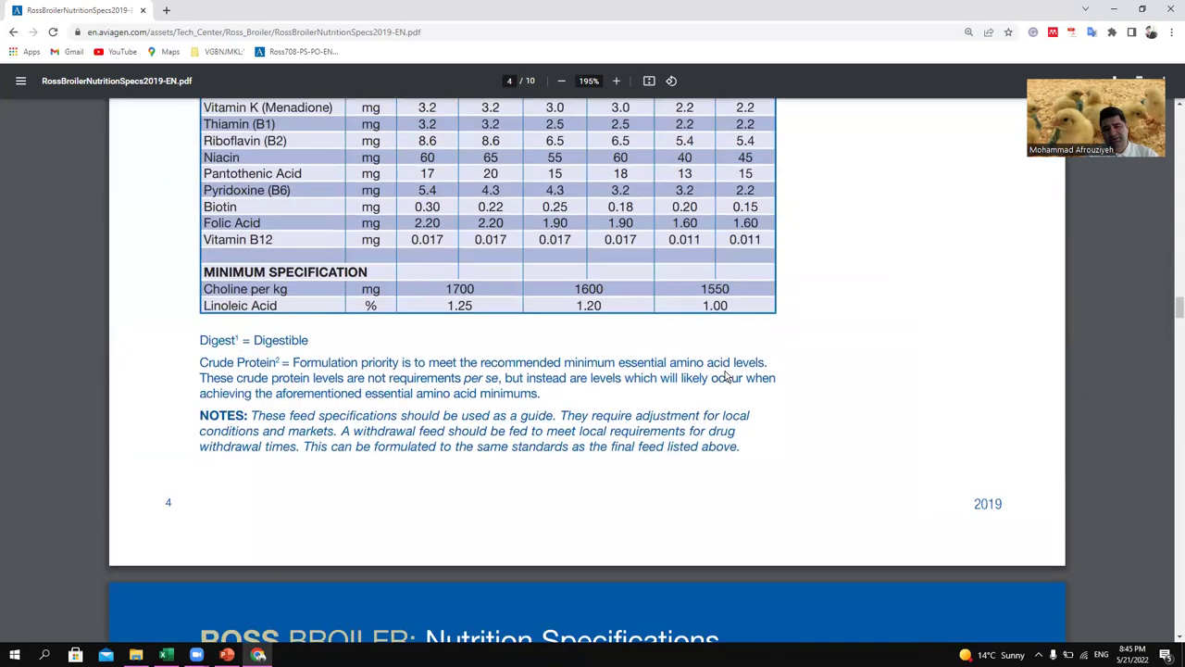
pyautogui.scroll(5, 726, 375)
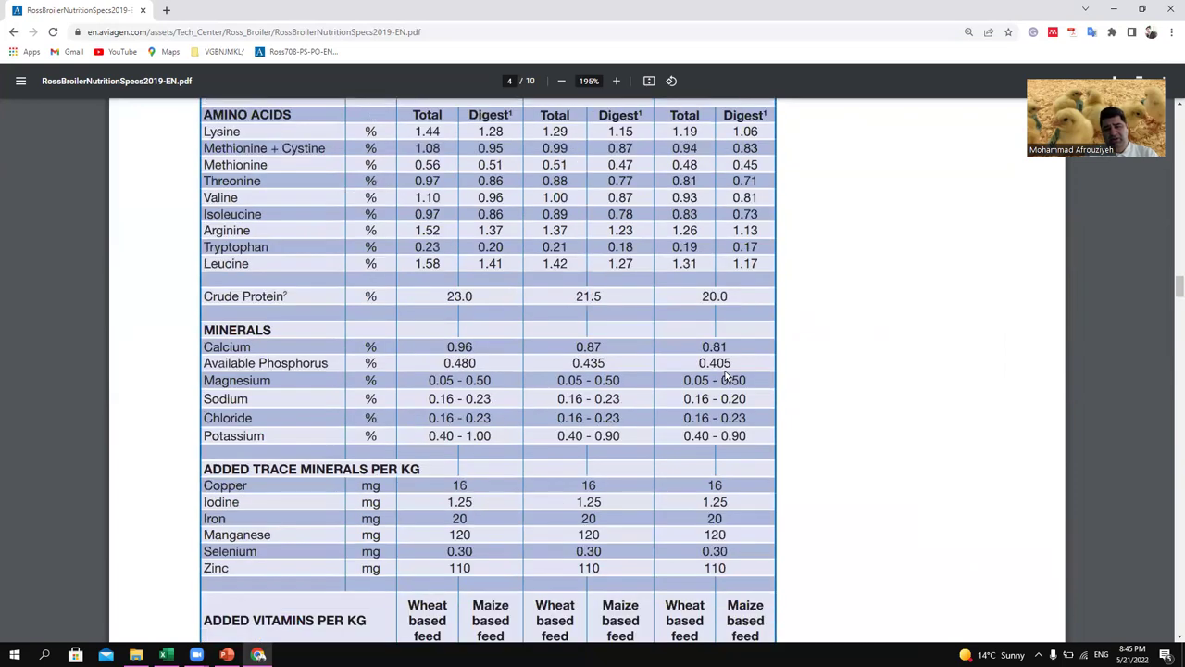
pyautogui.scroll(2, 727, 375)
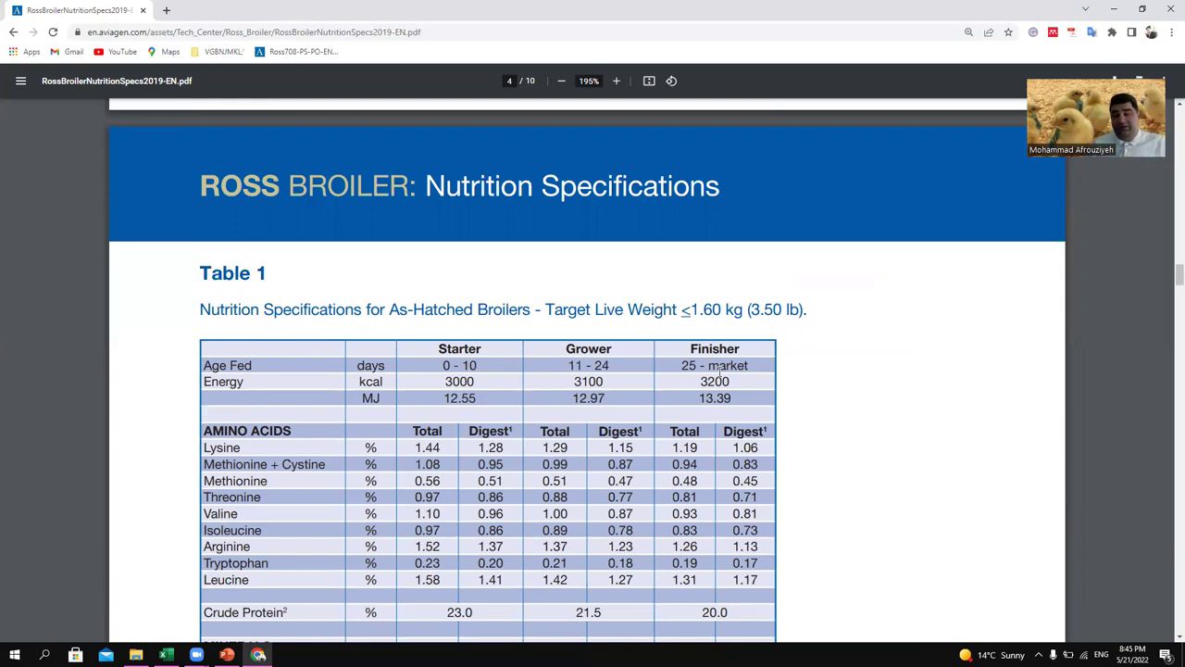
pyautogui.scroll(-2, 797, 407)
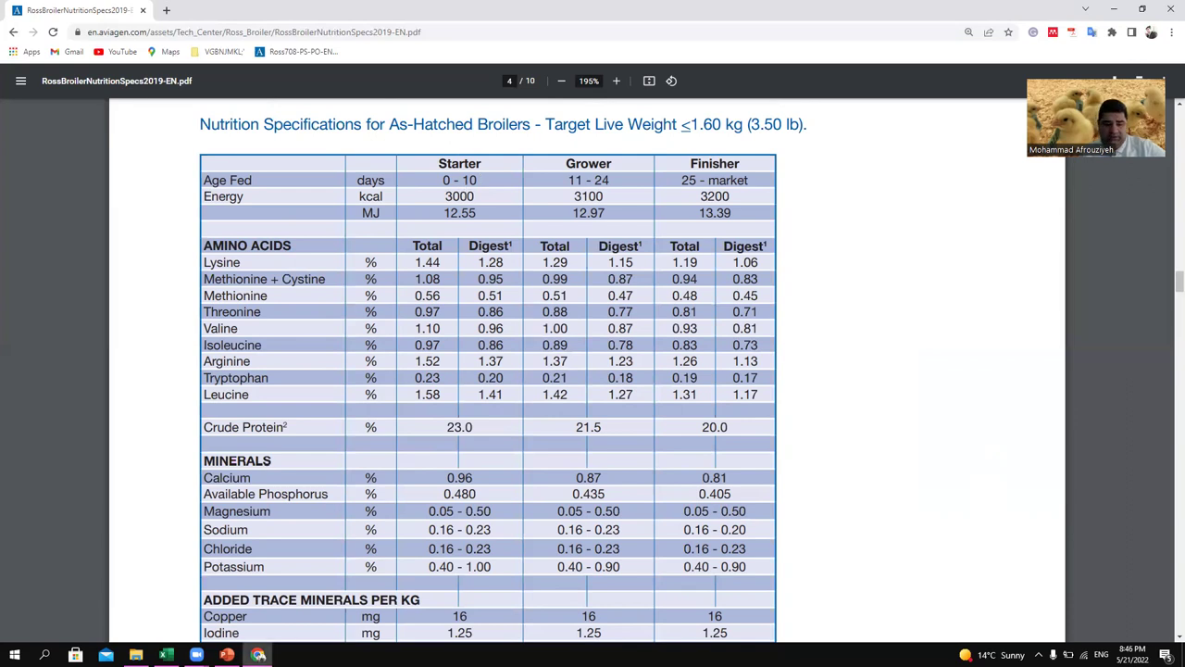
# Step: Enter 3 as the minimum ME constraint in T6, then reselect the ME row
pyautogui.click(166, 655)
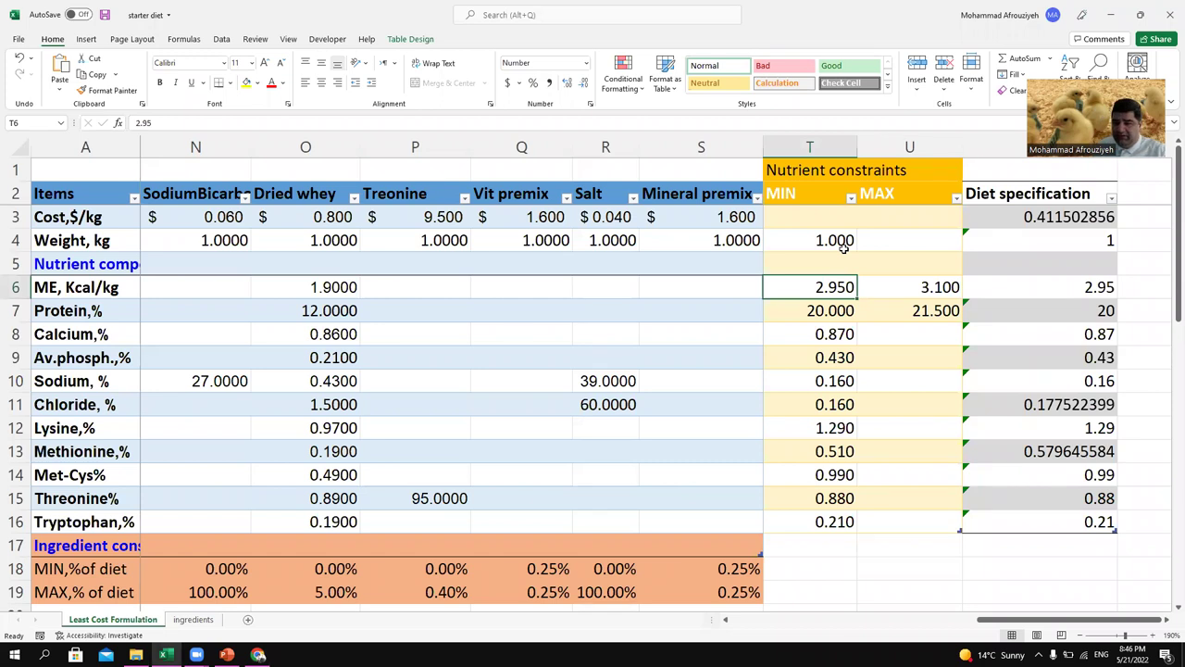
pyautogui.write('3')
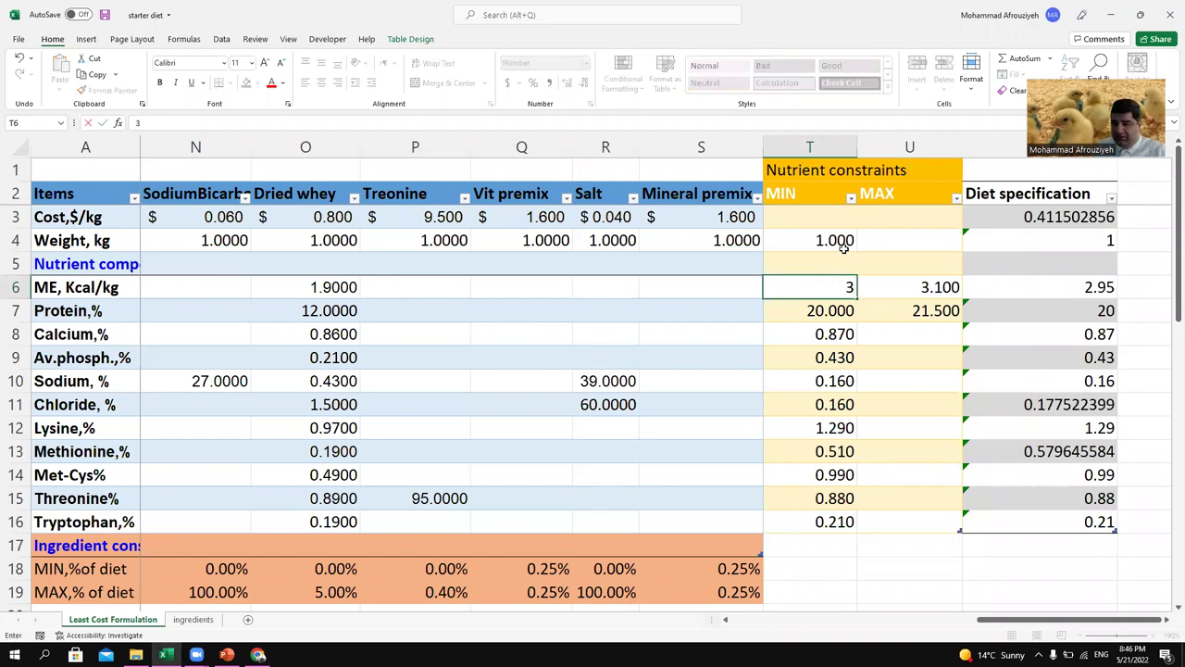
pyautogui.press('Tab')
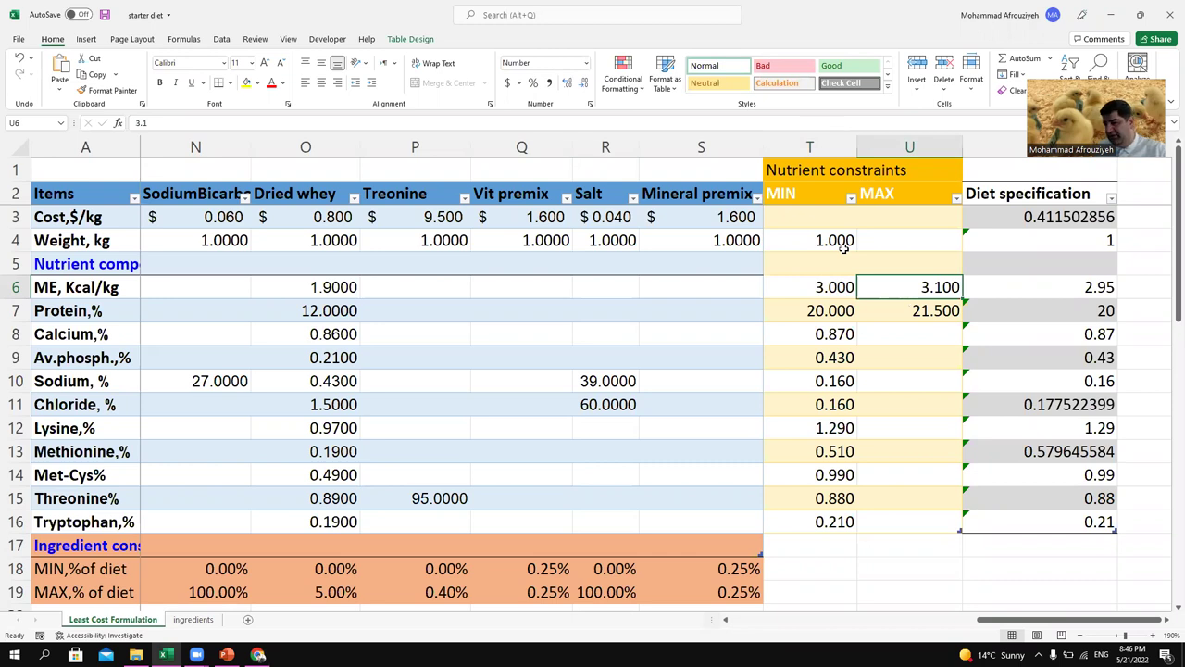
pyautogui.click(802, 314)
pyautogui.click(807, 290)
pyautogui.hotkey('ctrl', 'shift', 'Left')
pyautogui.hotkey('ctrl', 'shift', 'Left')
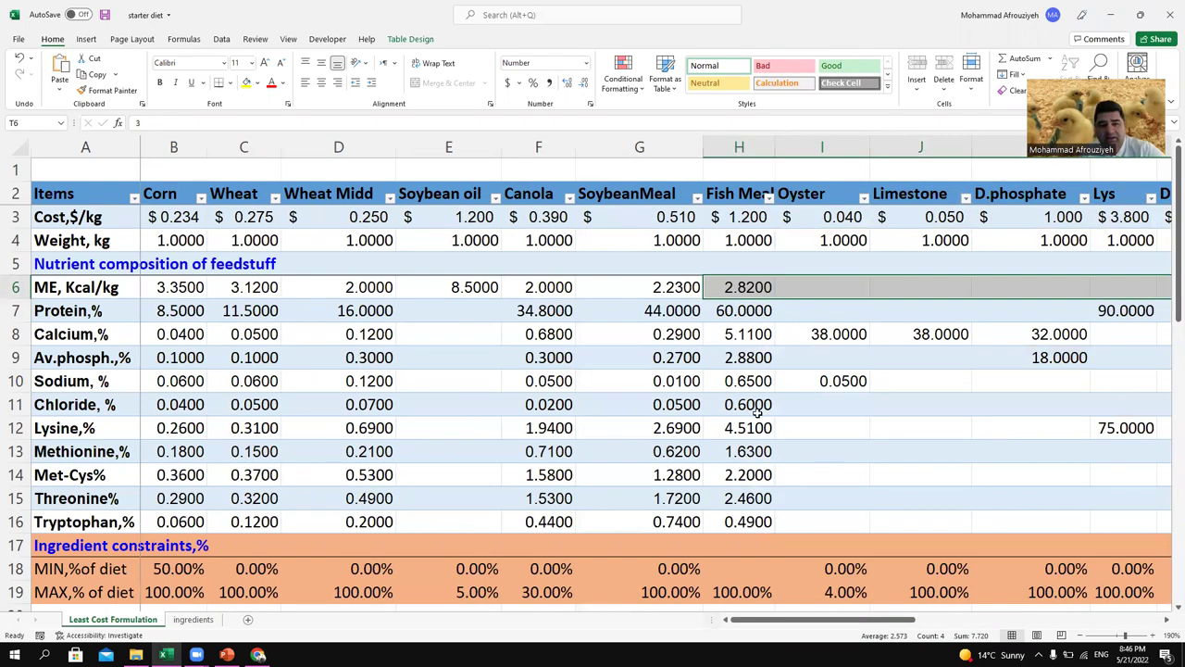
pyautogui.moveTo(760, 621); pyautogui.dragTo(1139, 627)
# Step: Change the A6 energy label's unit from Kcal/kg to Mcal/kg
pyautogui.click(815, 292)
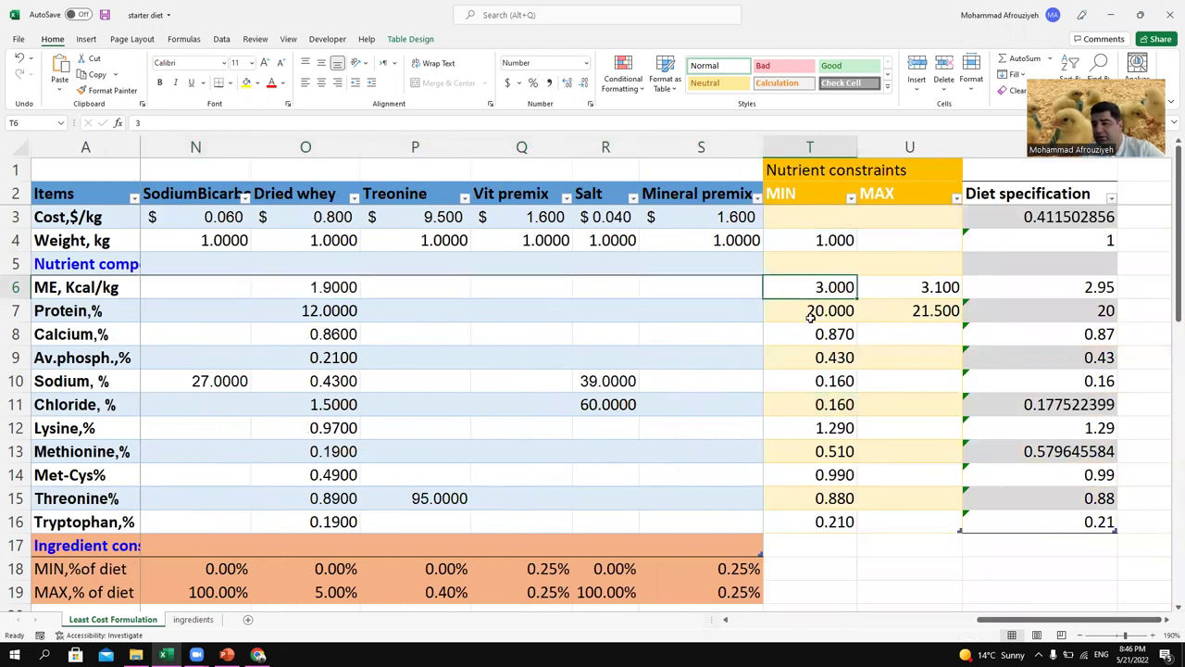
pyautogui.click(63, 289)
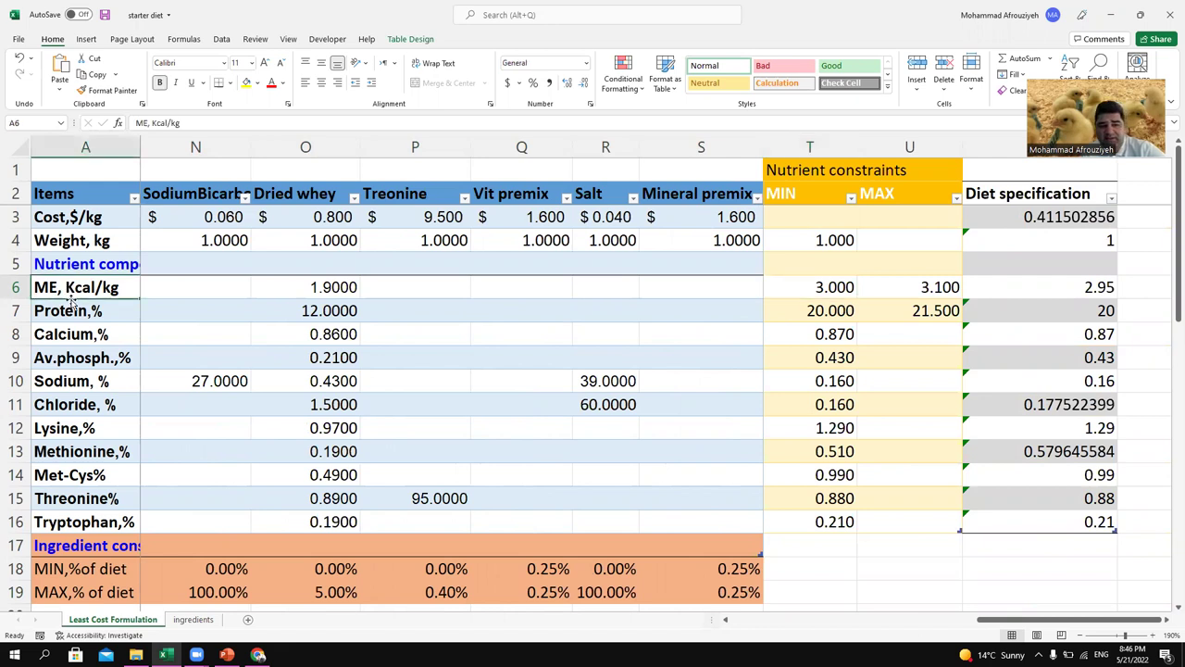
pyautogui.click(154, 123)
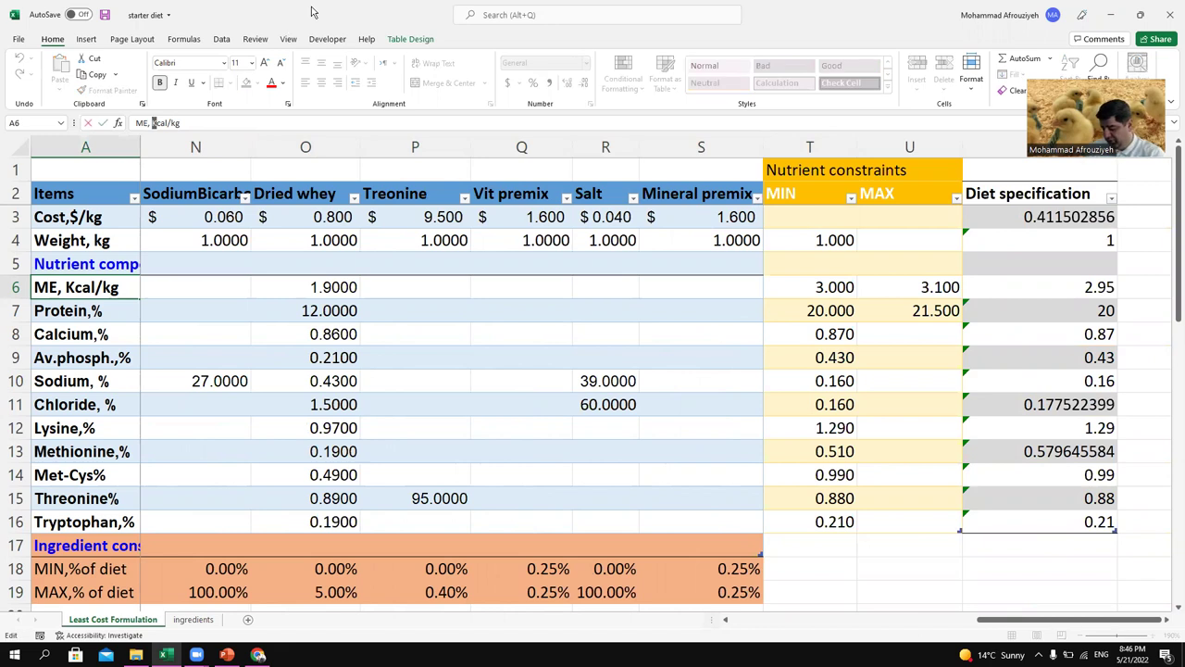
pyautogui.write('M')
pyautogui.press('Tab')
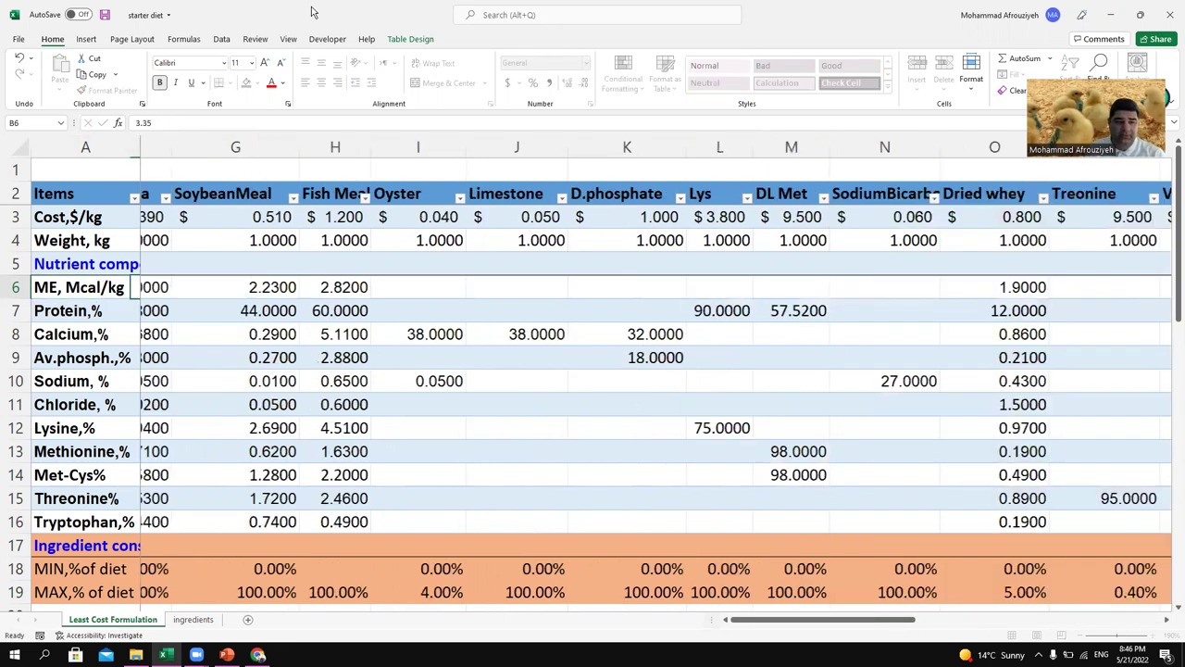
pyautogui.moveTo(796, 620); pyautogui.dragTo(1111, 619)
pyautogui.click(820, 292)
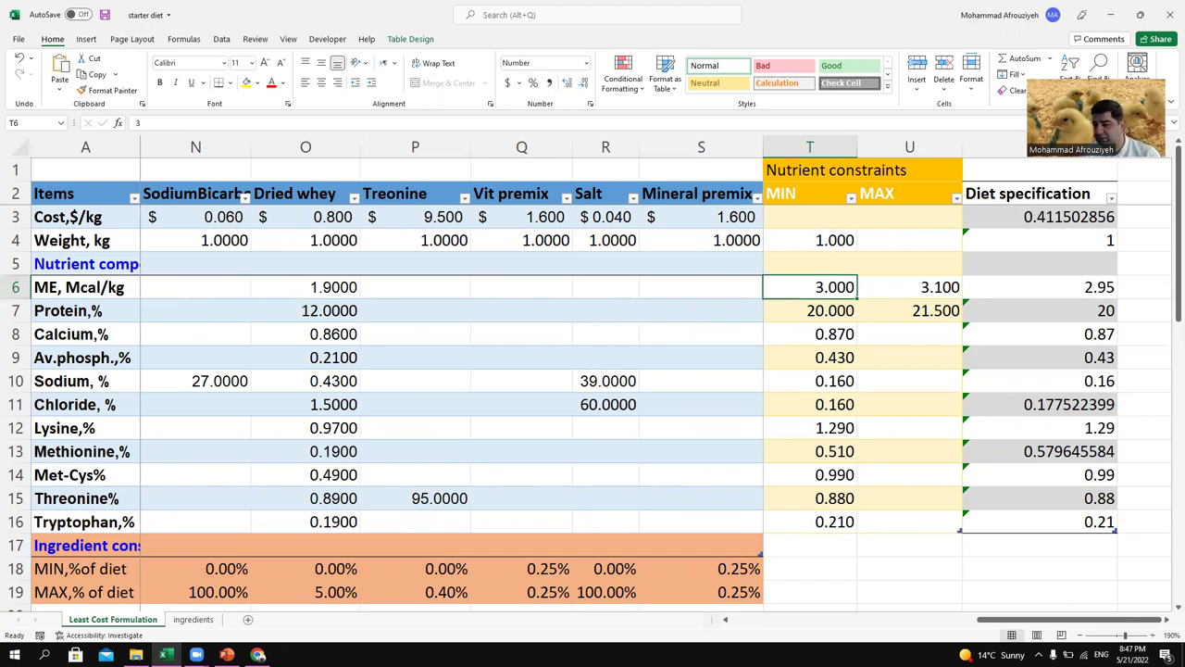
# Step: Check the Ross starter crude protein, then set T7 to 23 and U7 to 23.5
pyautogui.click(258, 654)
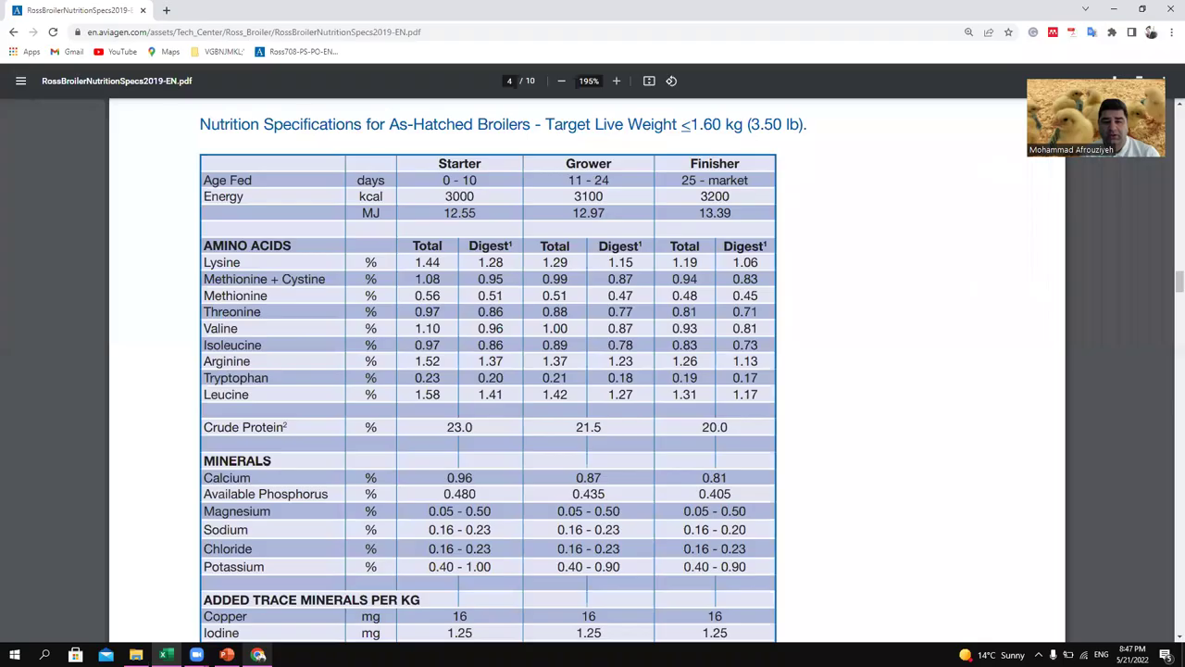
pyautogui.click(165, 654)
pyautogui.click(813, 308)
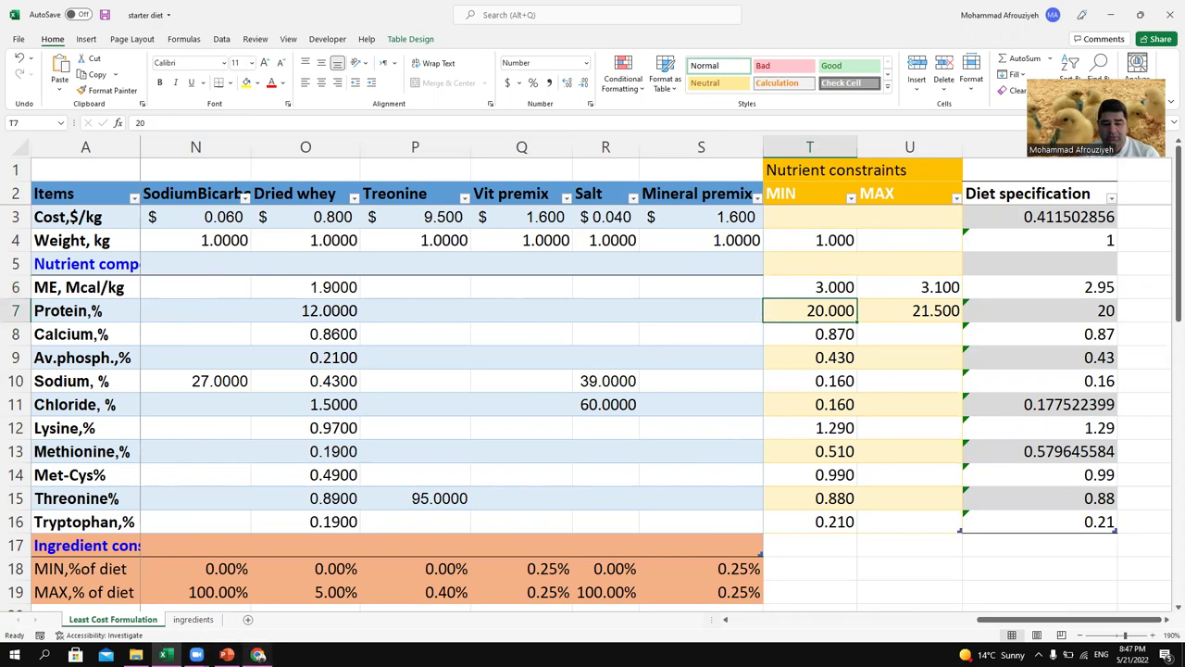
pyautogui.click(257, 654)
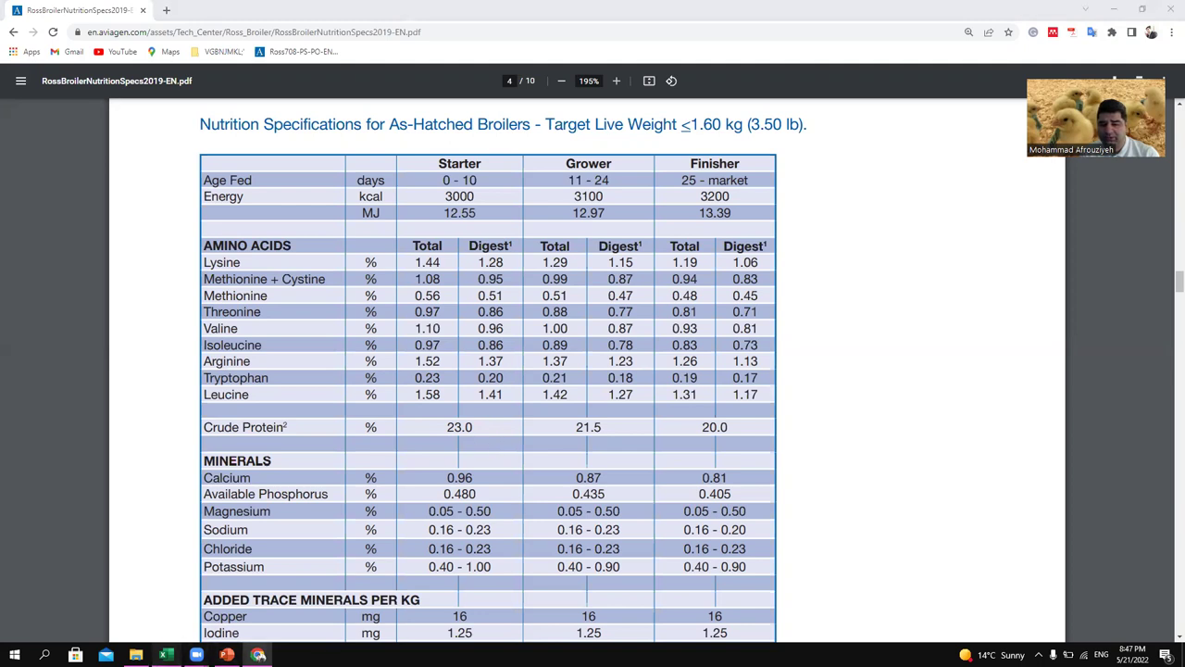
pyautogui.click(167, 655)
pyautogui.write('23')
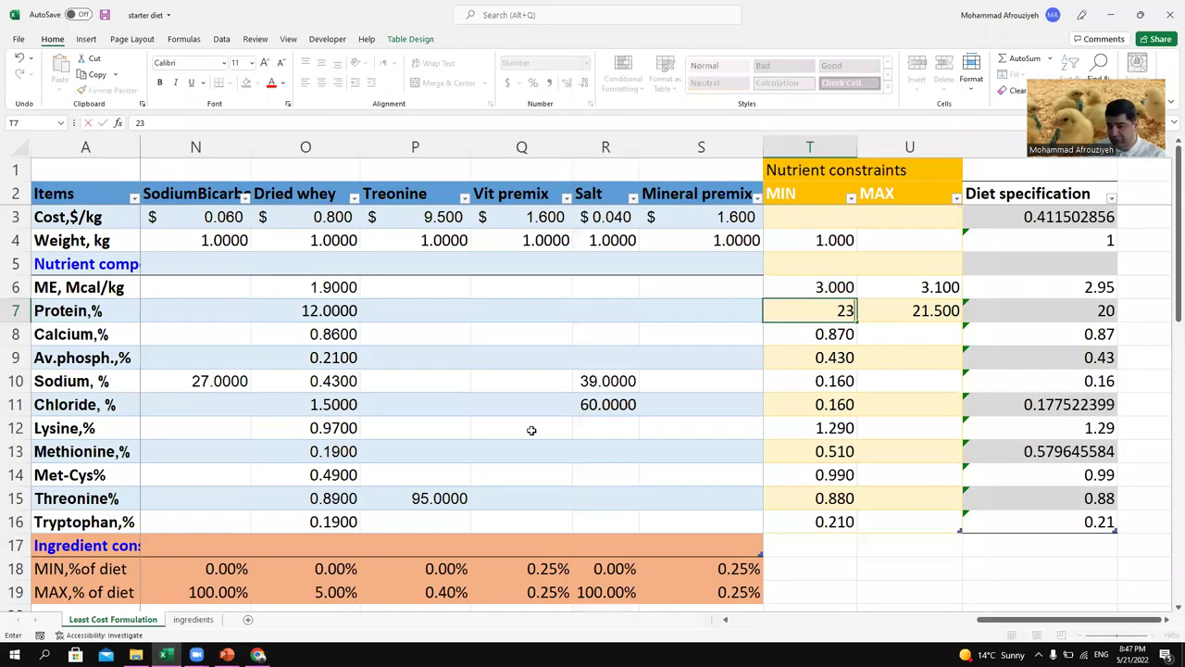
pyautogui.press('Tab')
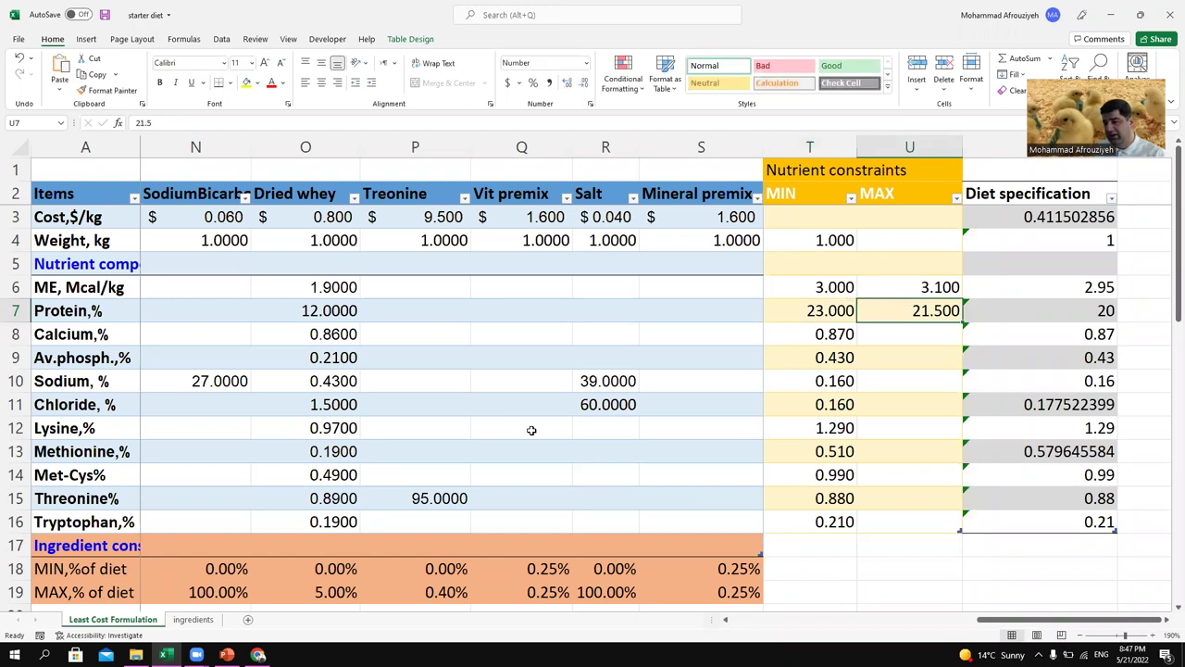
pyautogui.write('23.')
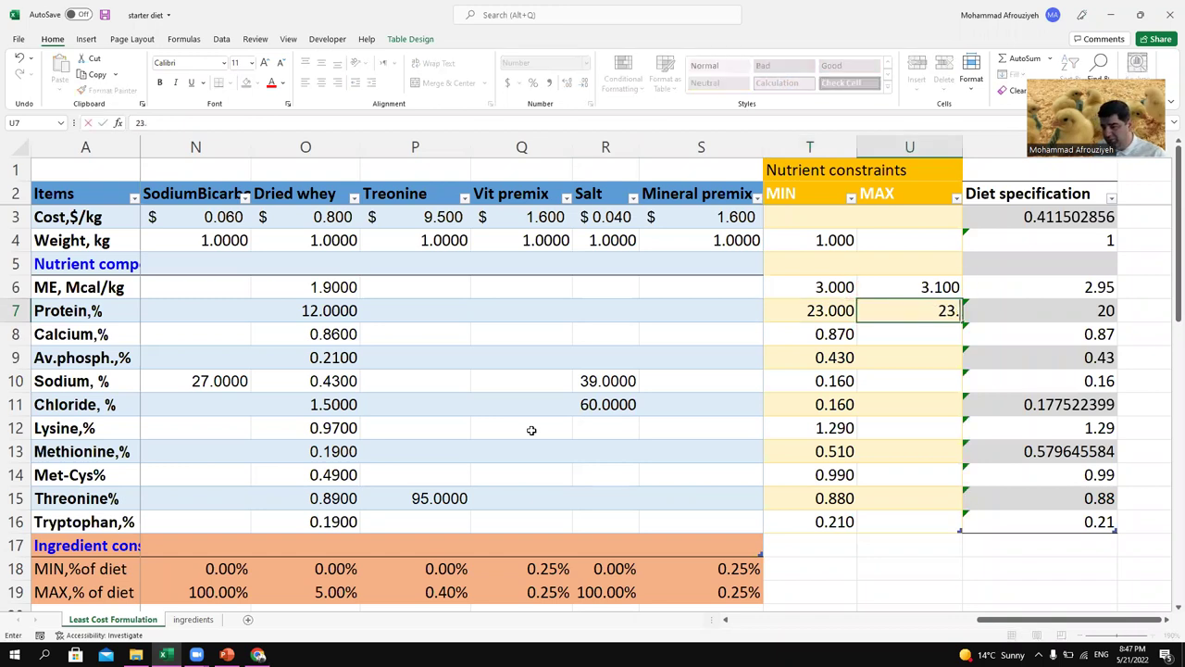
pyautogui.write('5')
pyautogui.press('Return')
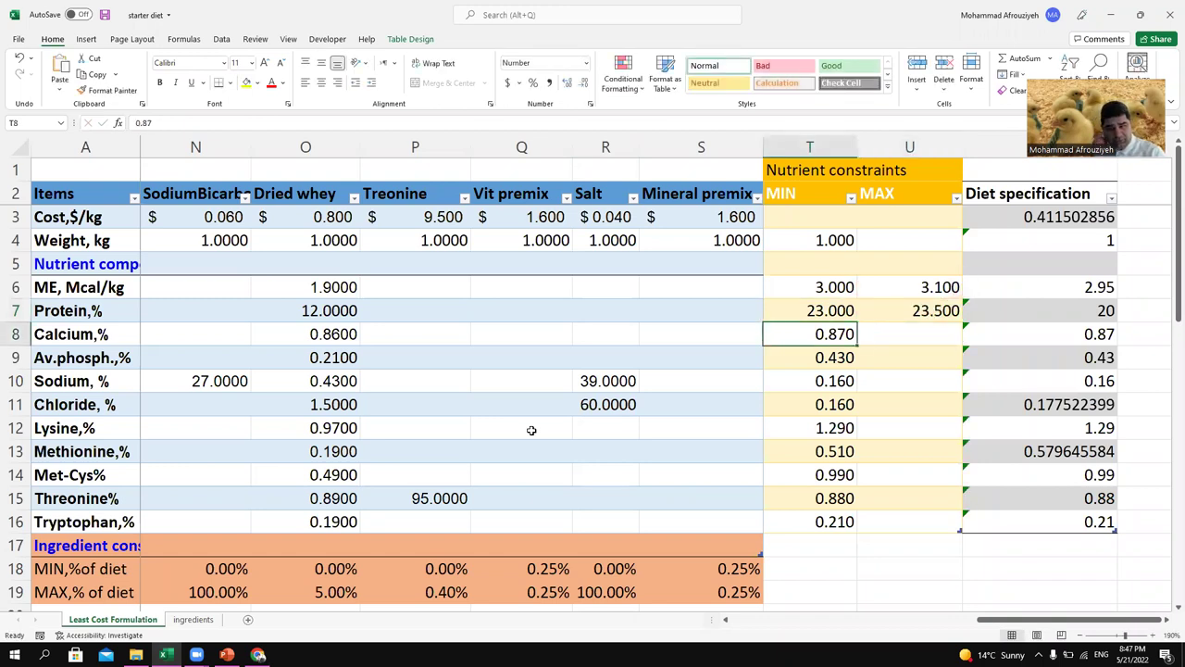
# Step: Check the Ross starter minerals and enter 0.96 for calcium (T8) and 0.48 for available phosphorus (T9)
pyautogui.click(258, 655)
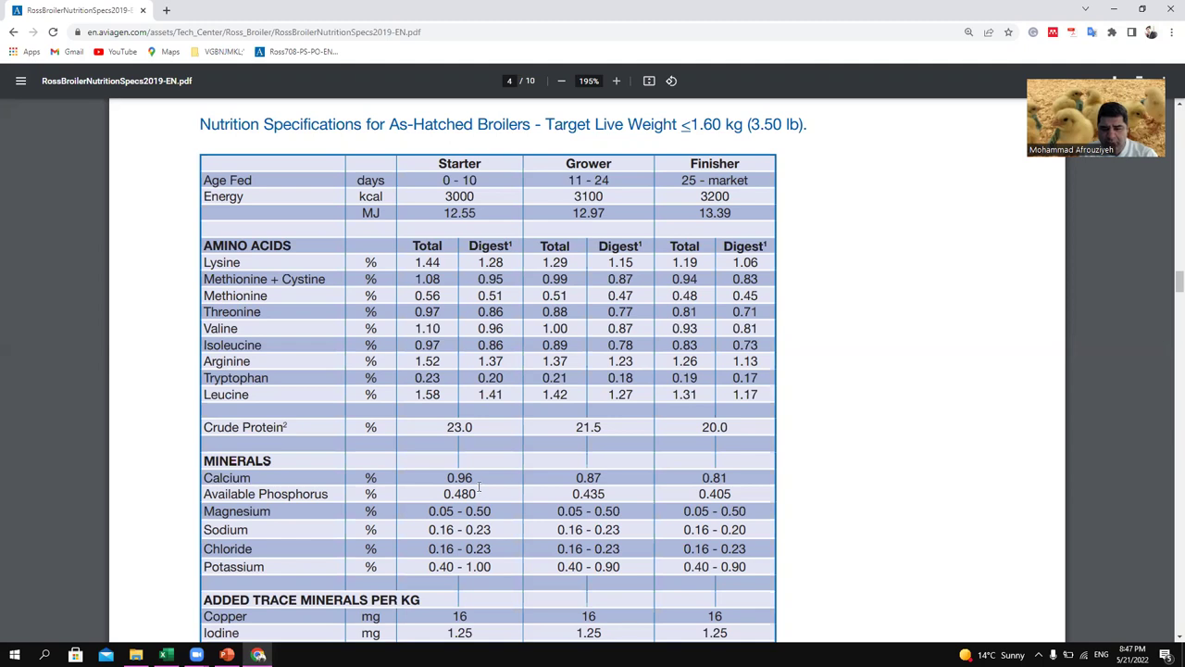
pyautogui.click(166, 654)
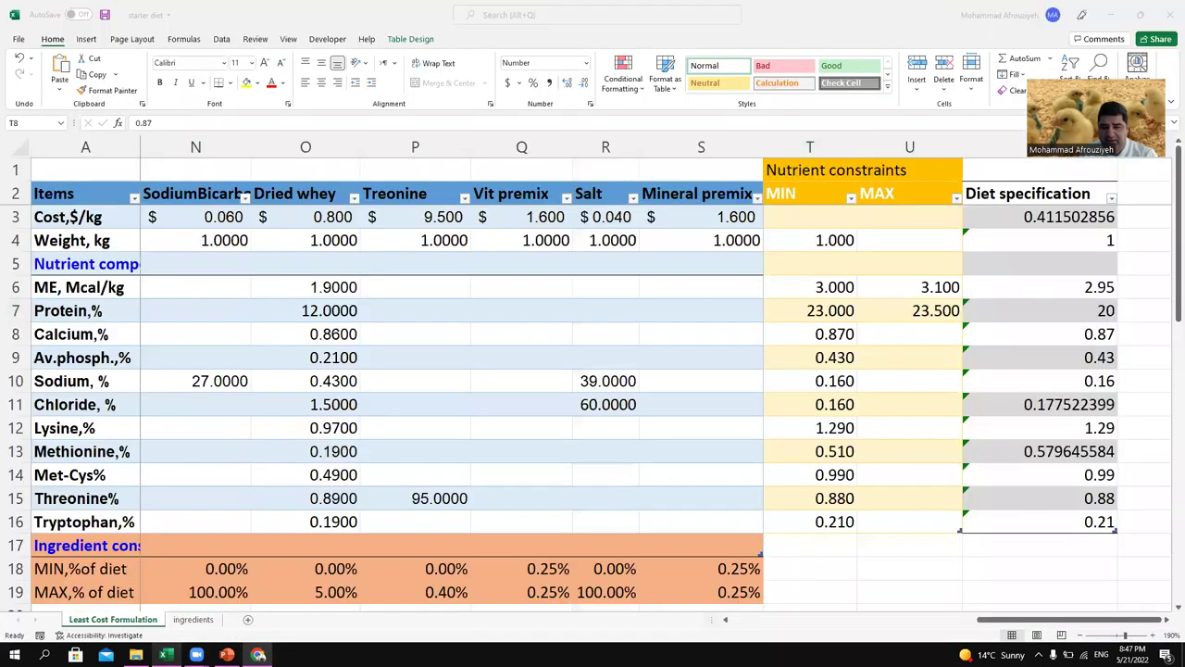
pyautogui.write('0.96')
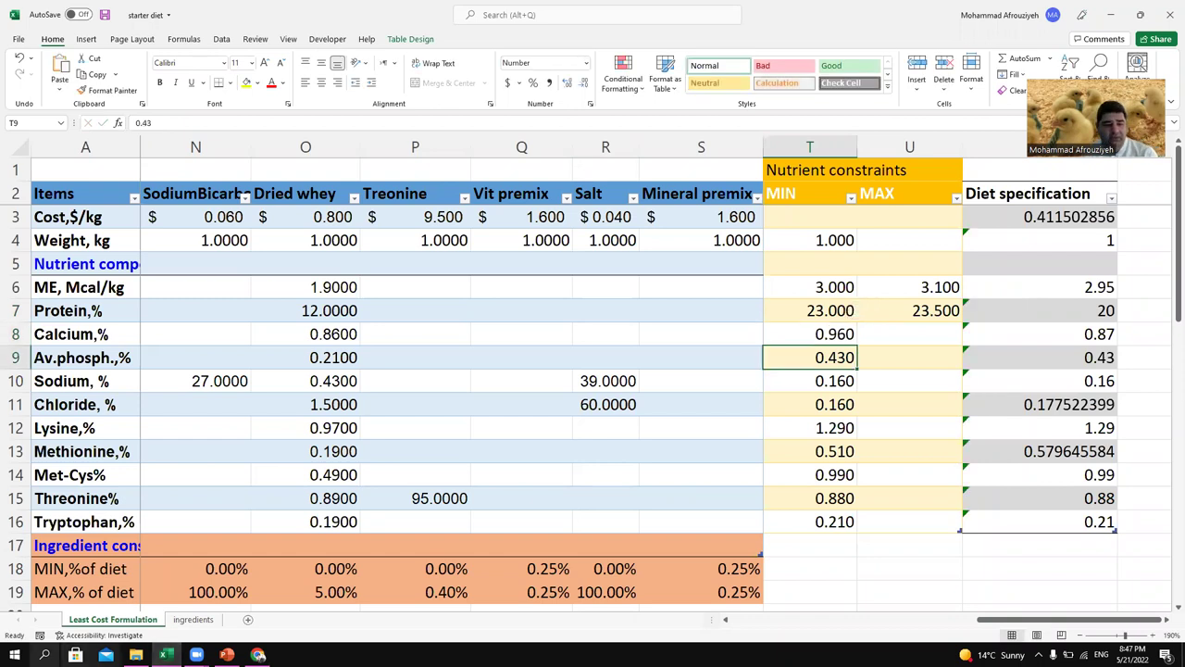
pyautogui.moveTo(236, 648)
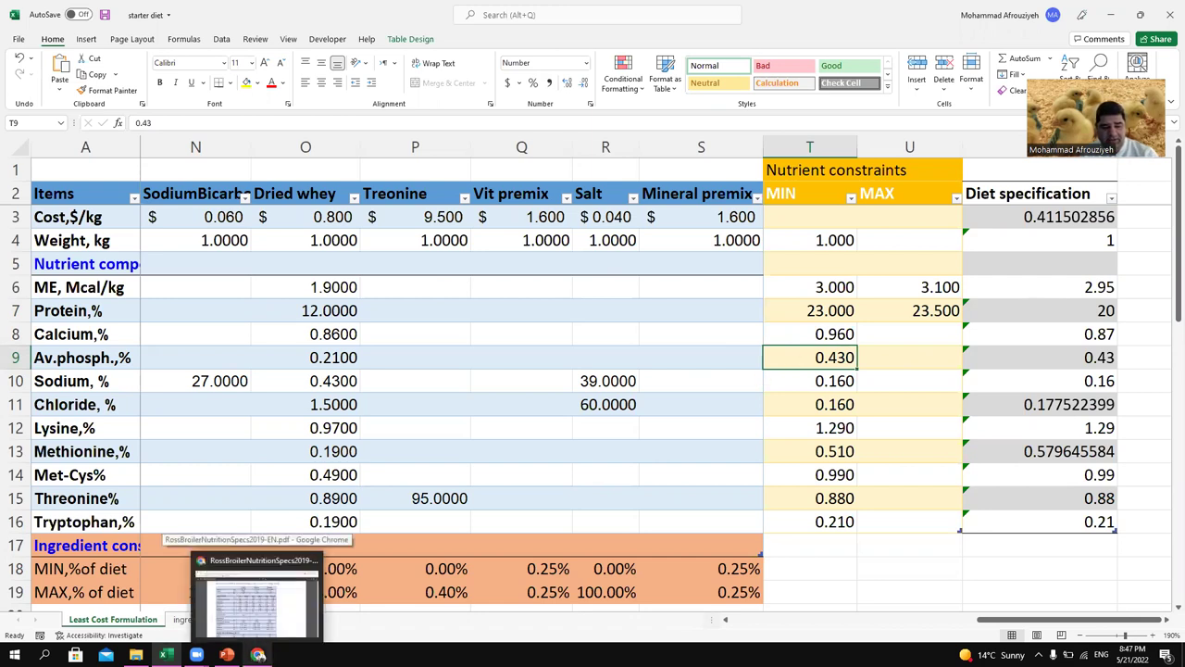
pyautogui.click(264, 635)
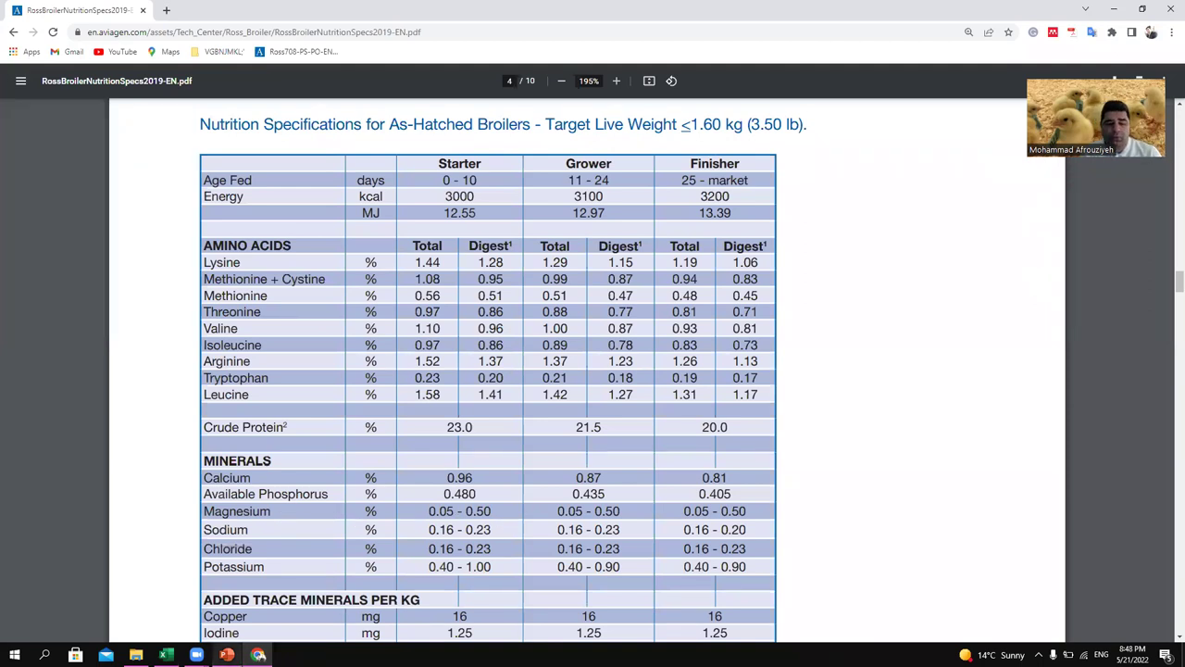
pyautogui.click(166, 655)
pyautogui.write('0.43')
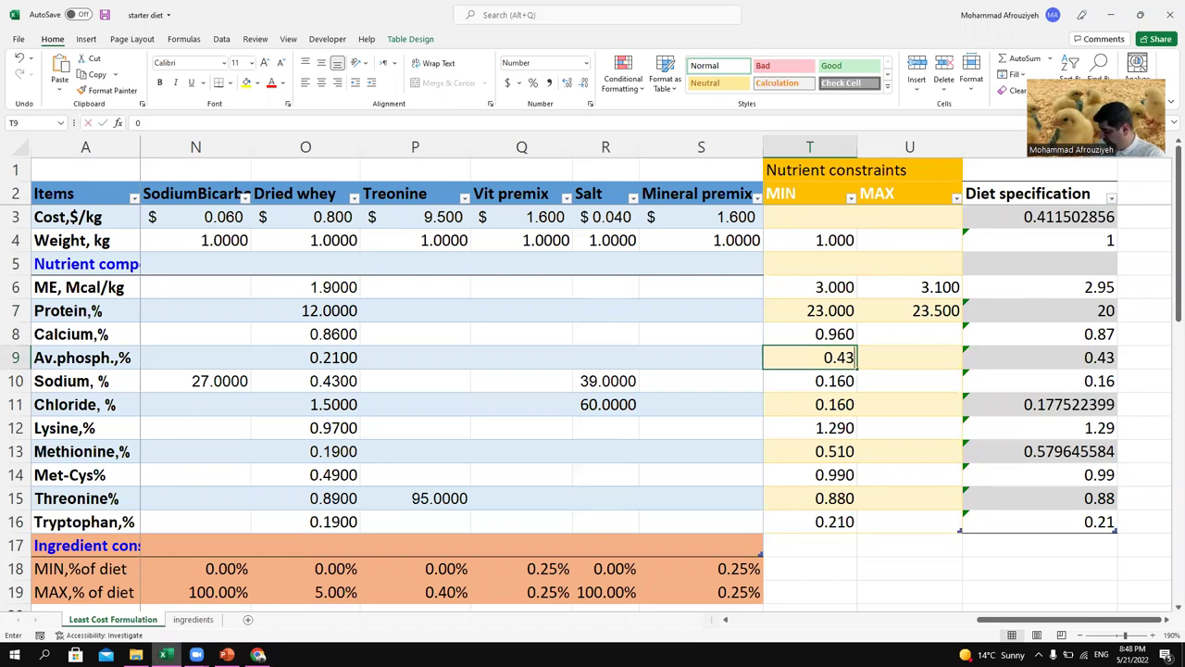
pyautogui.press('BackSpace')
pyautogui.write('8')
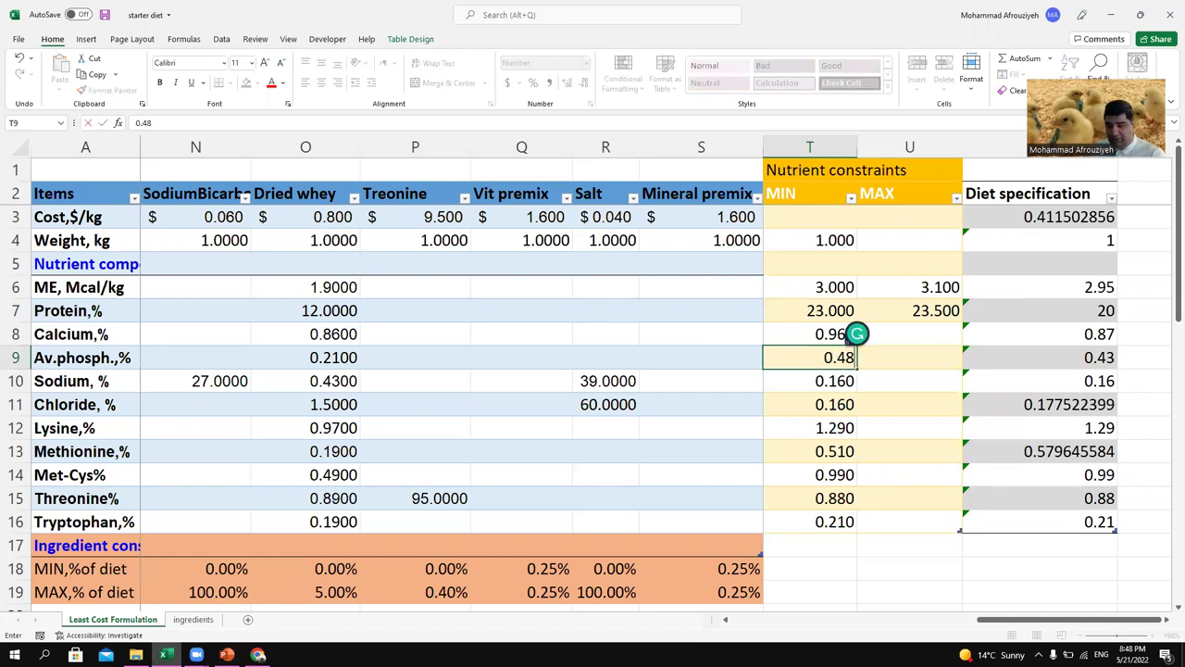
pyautogui.press('Return')
pyautogui.click(810, 404)
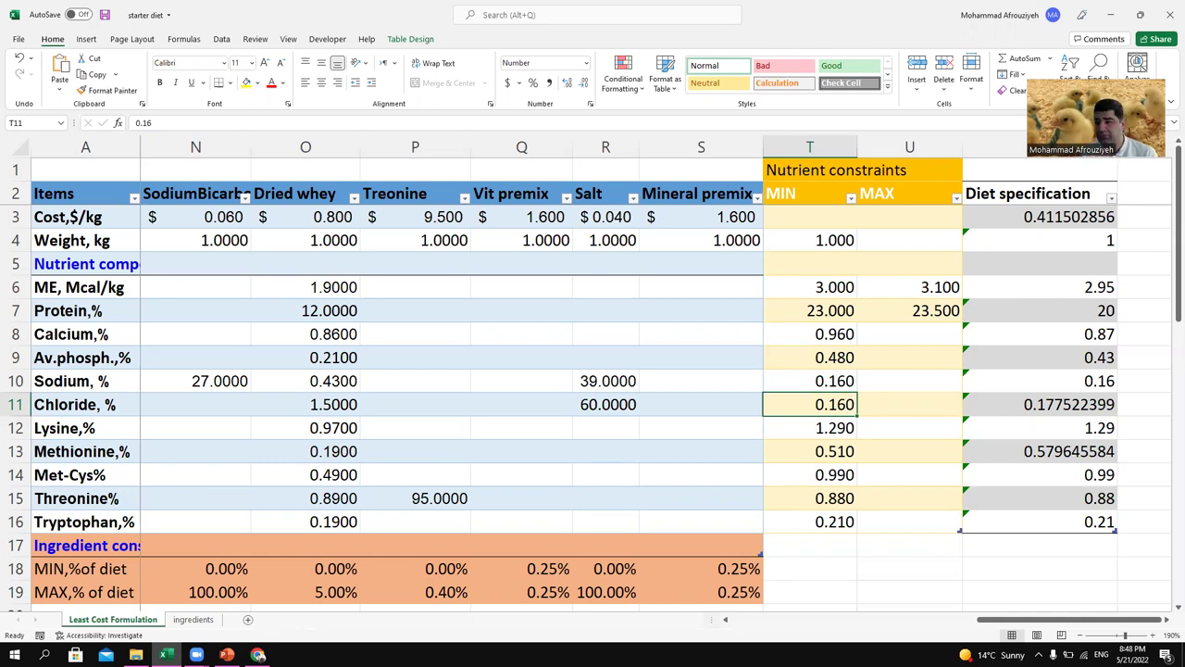
# Step: Read the starter lysine value 1.44 in the Ross PDF and enter it in T12
pyautogui.click(811, 428)
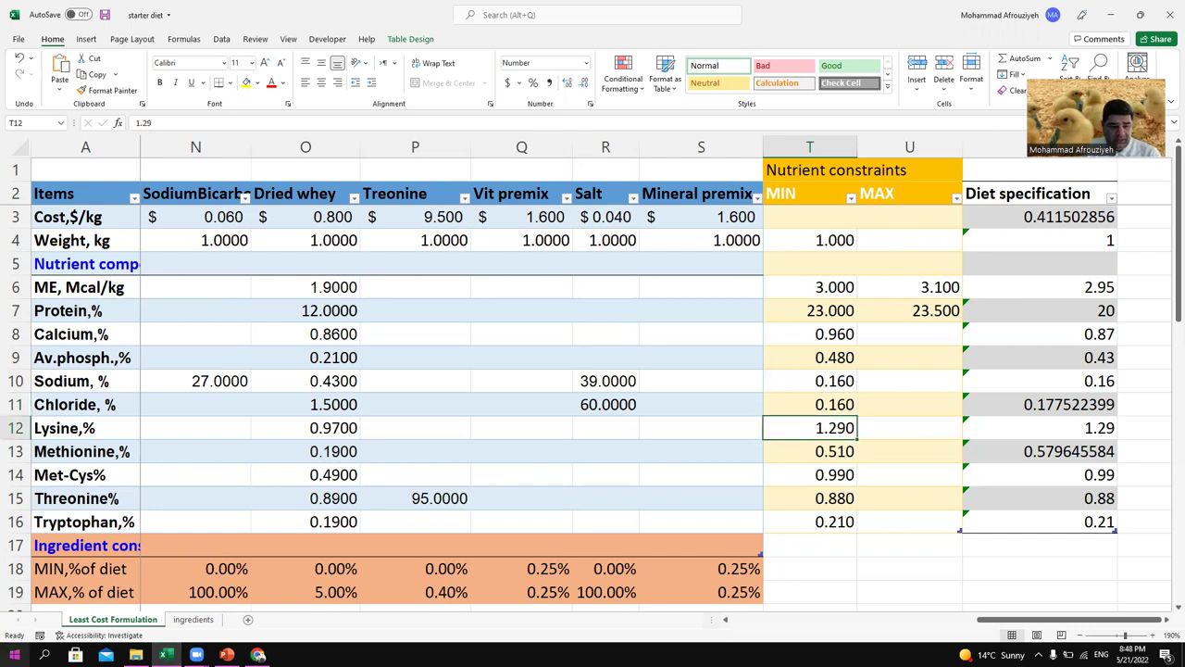
pyautogui.click(258, 655)
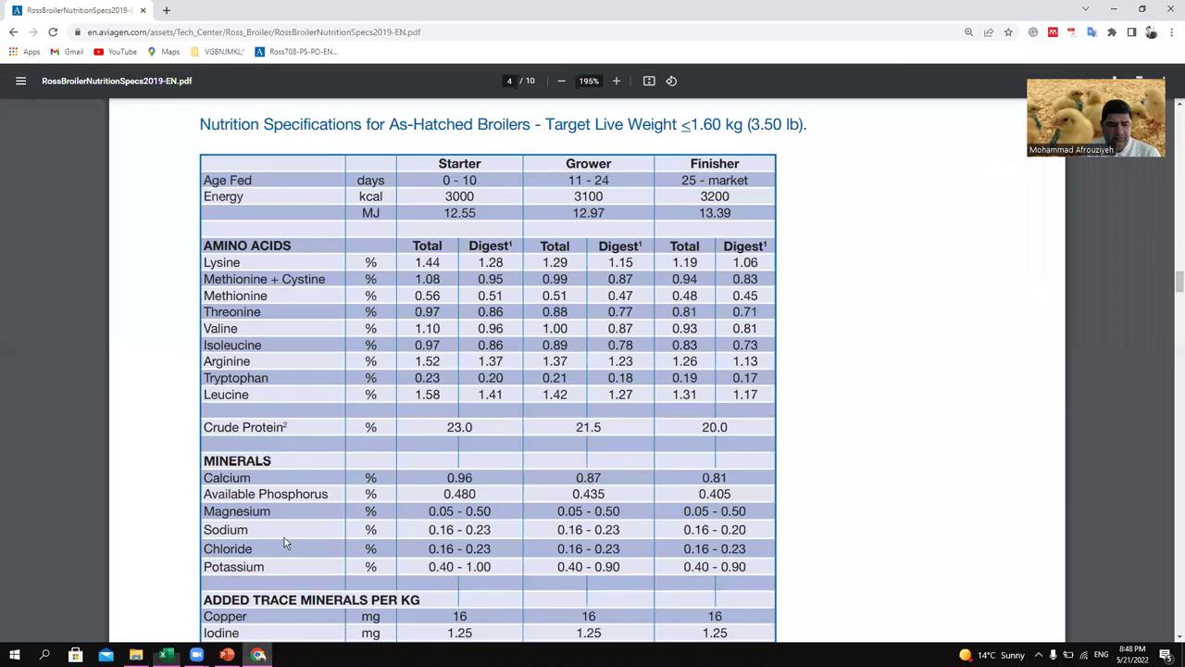
pyautogui.moveTo(442, 264); pyautogui.dragTo(400, 265)
pyautogui.click(423, 265)
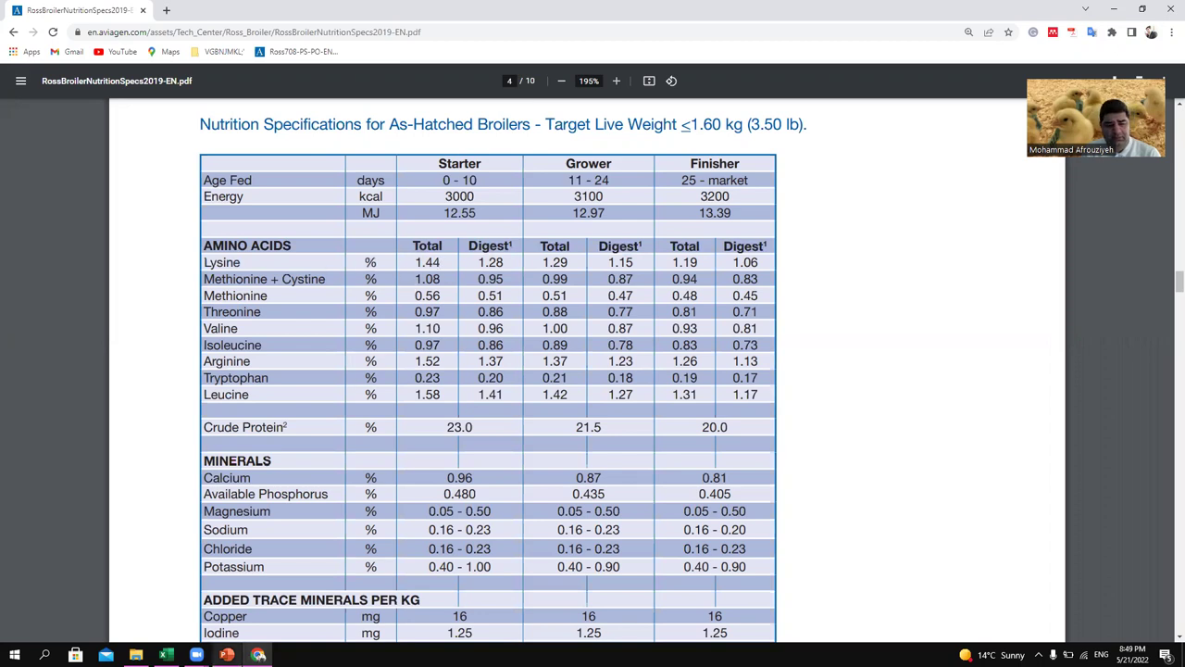
pyautogui.click(166, 655)
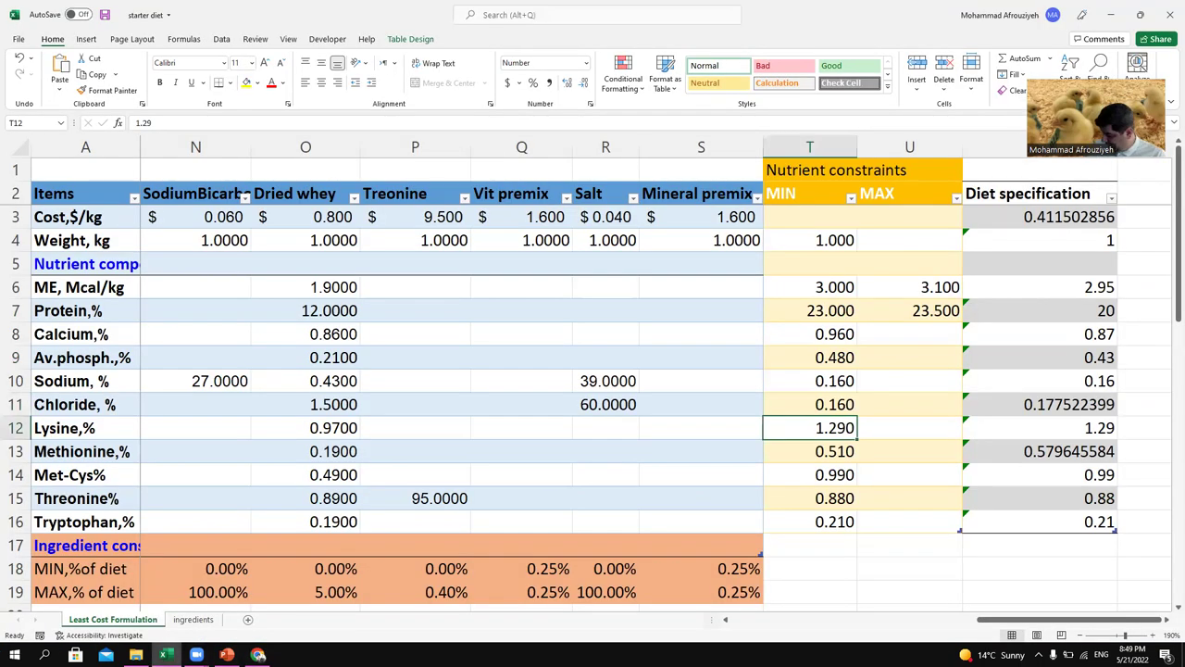
pyautogui.write('1.44')
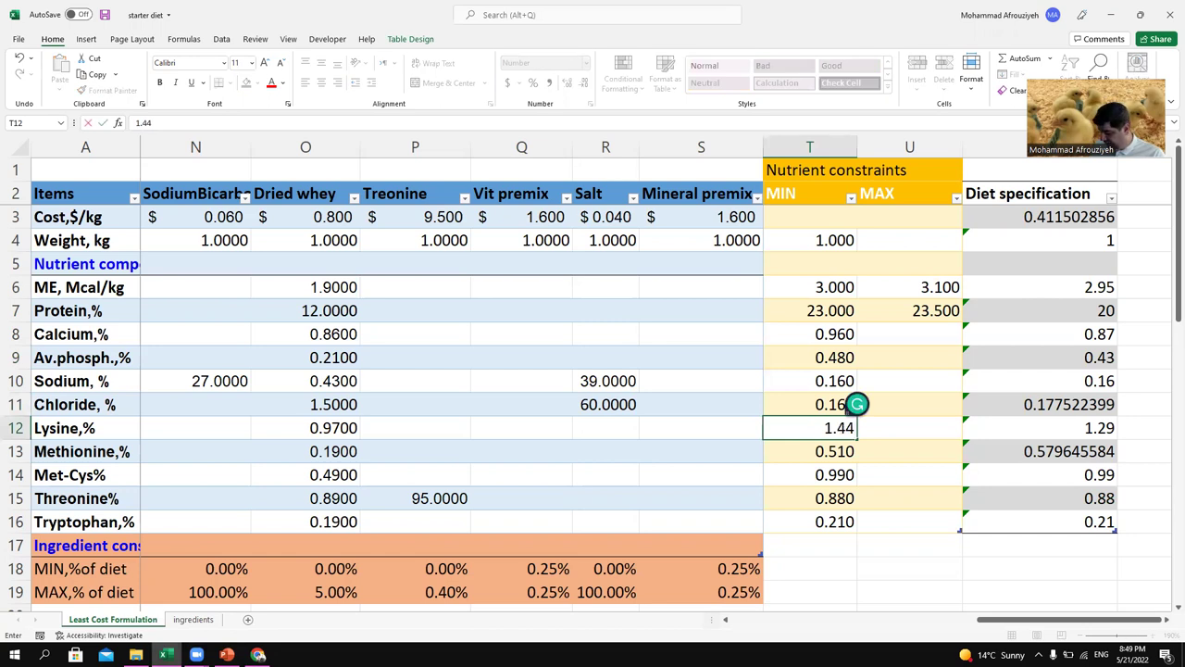
pyautogui.press('Return')
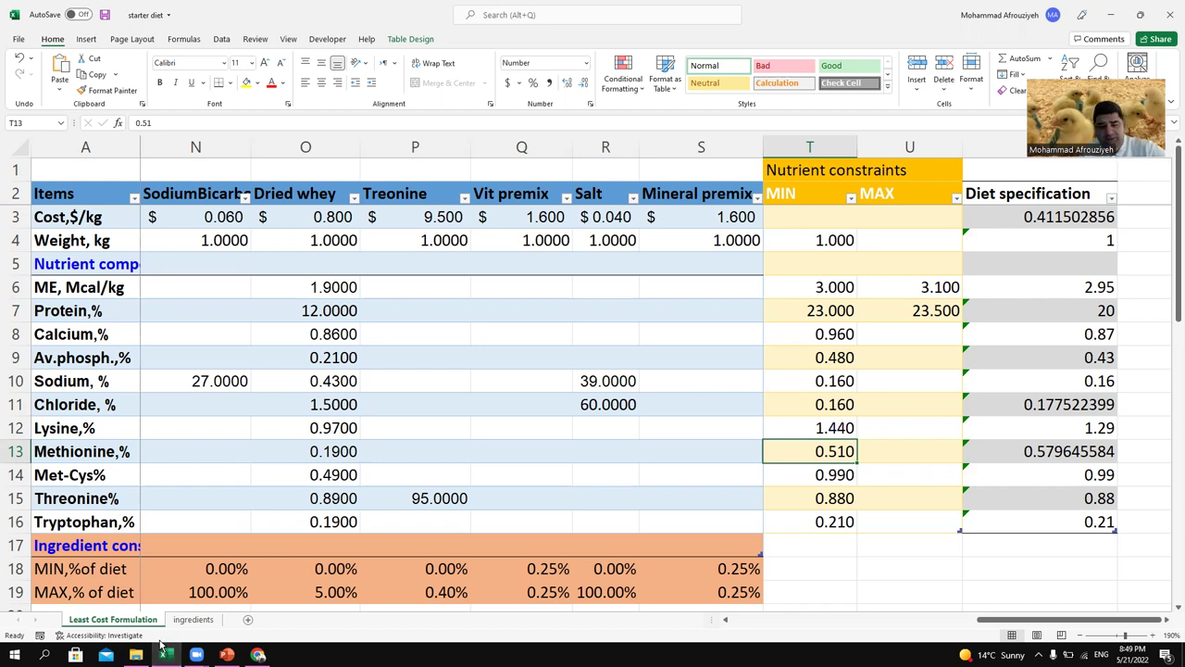
# Step: Set the methionine minimum to 0.56 and Met-Cys minimum to 1.08 from the Ross PDF
pyautogui.click(258, 655)
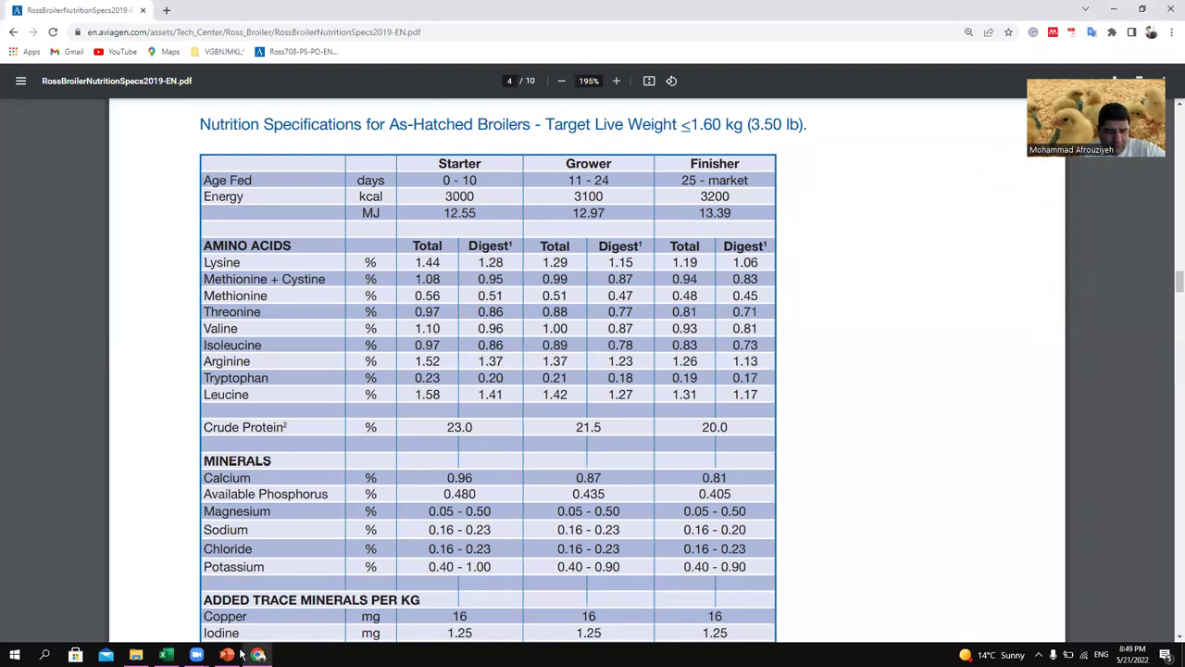
pyautogui.click(166, 654)
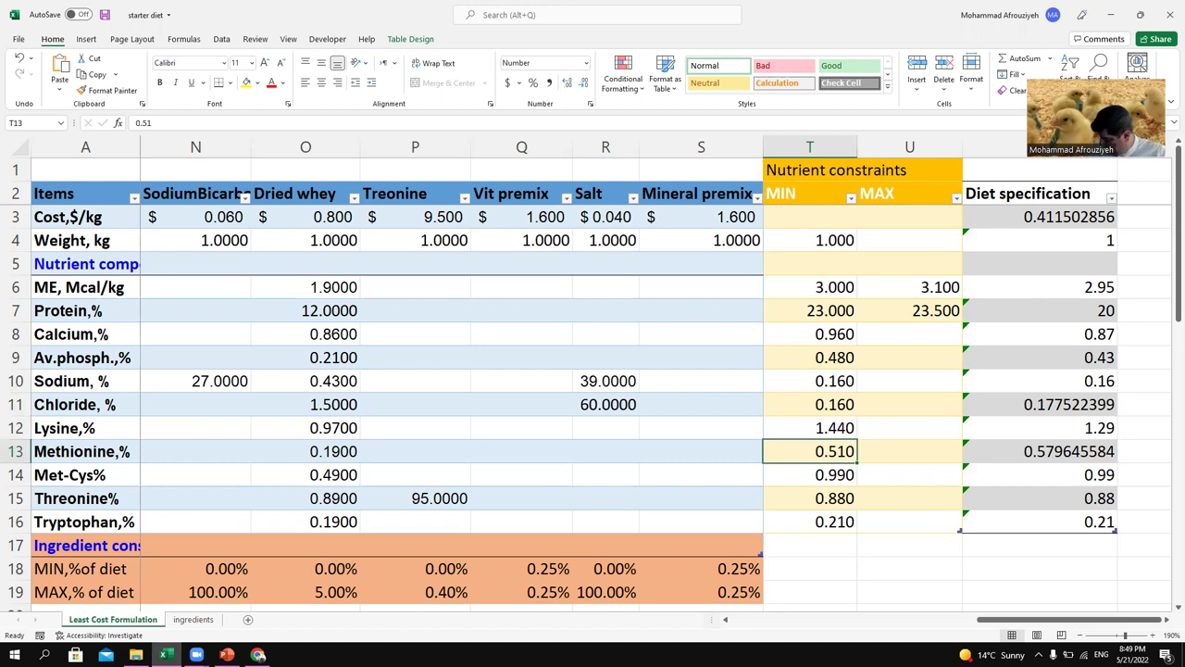
pyautogui.write('0.56')
pyautogui.press('Return')
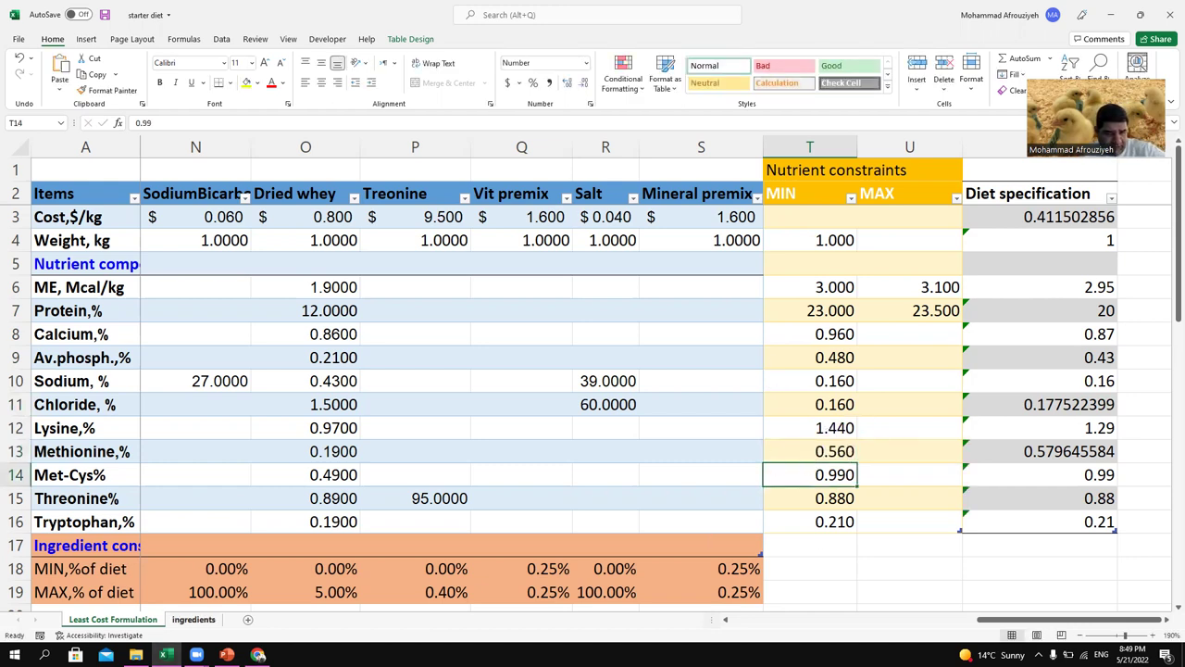
pyautogui.click(257, 655)
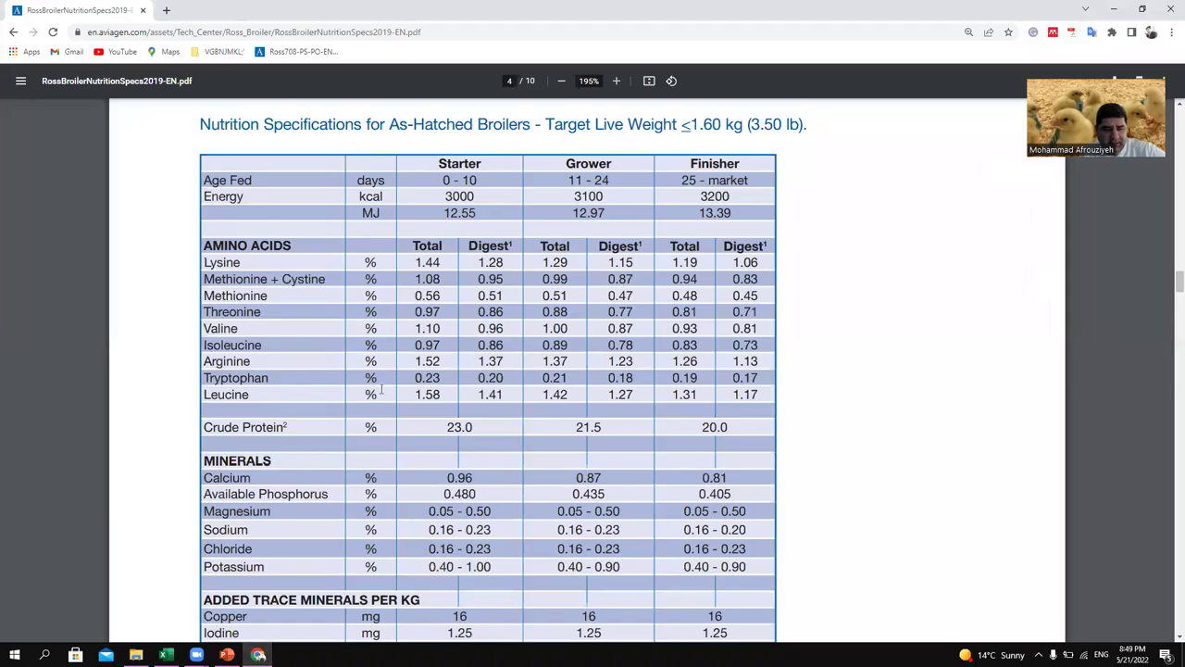
pyautogui.click(166, 654)
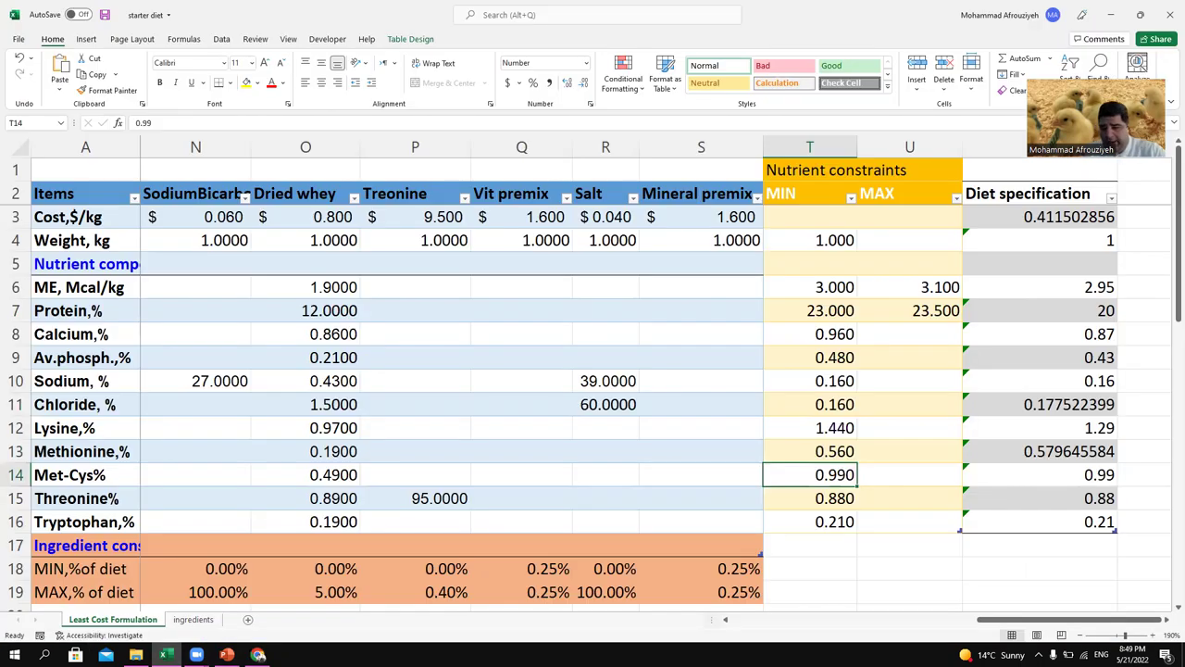
pyautogui.write('1.08')
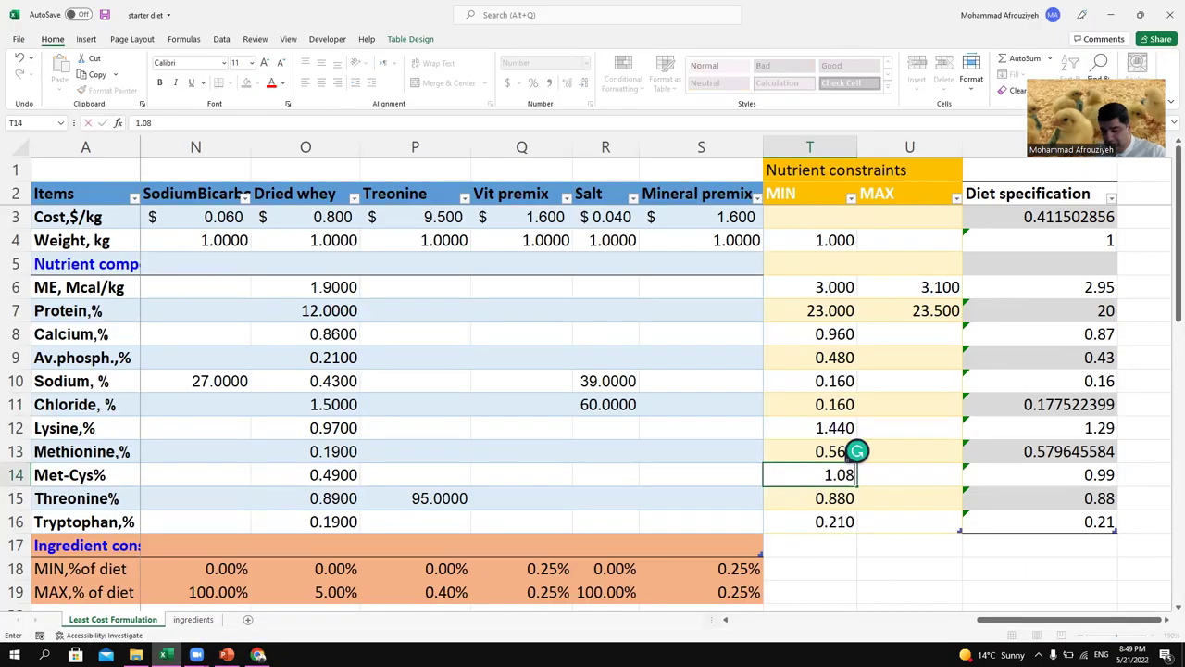
pyautogui.press('Return')
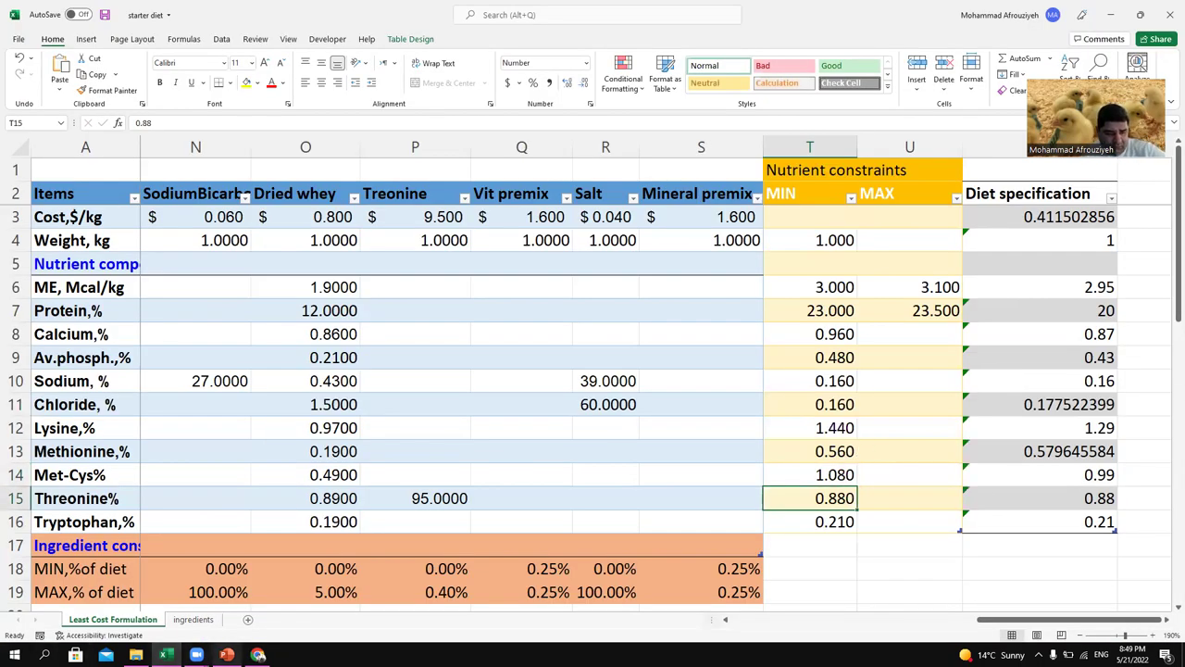
# Step: Set the threonine minimum to 0.97 and tryptophan minimum to 0.23 per the Ross PDF
pyautogui.click(259, 655)
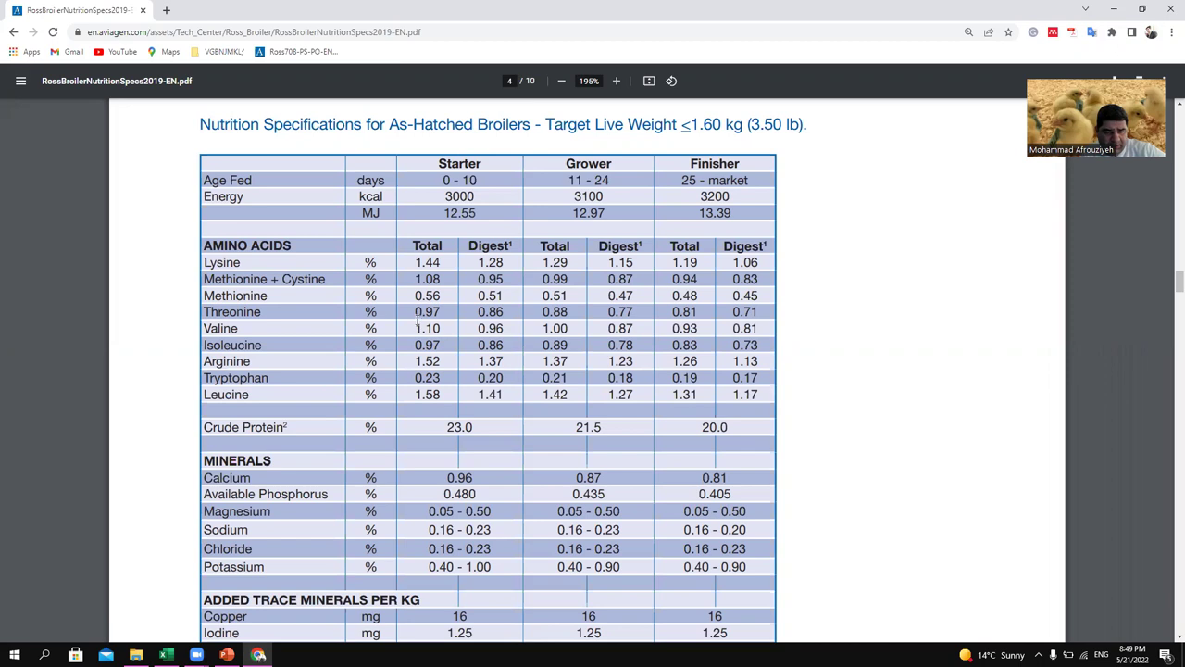
pyautogui.click(227, 654)
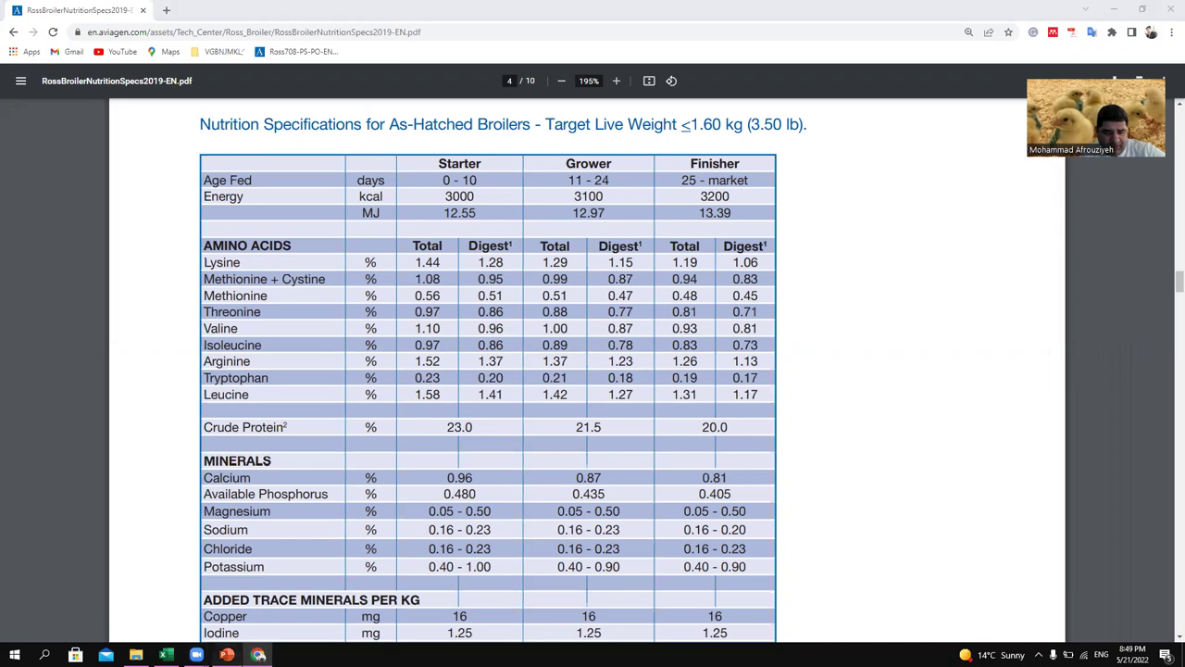
pyautogui.click(166, 655)
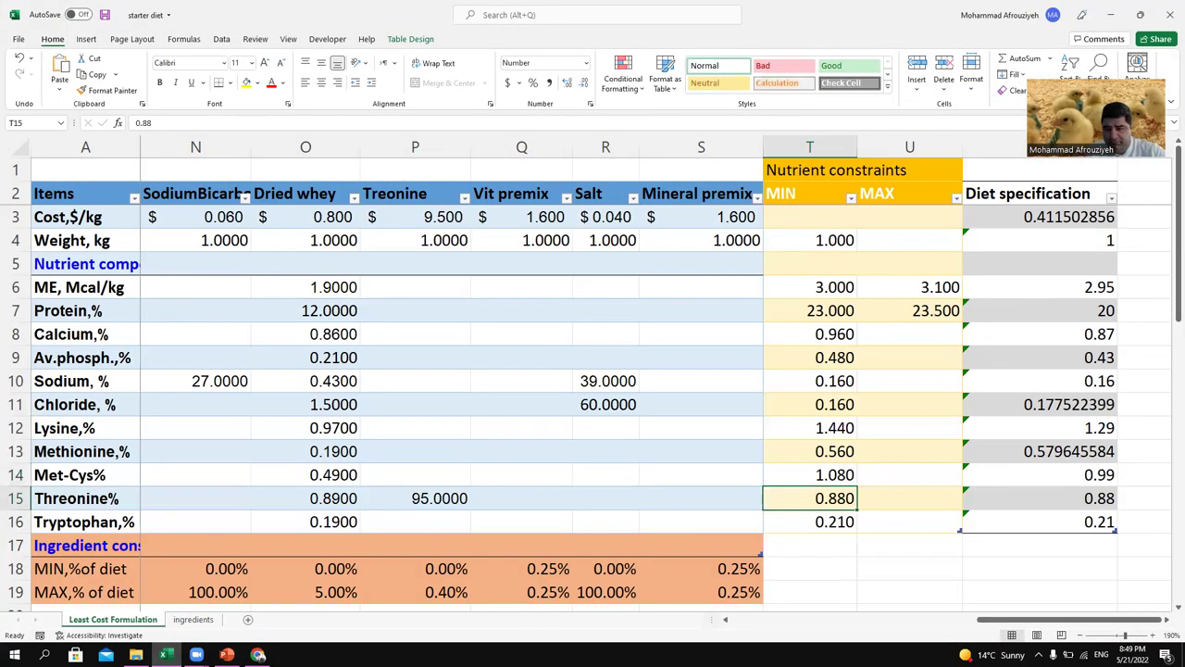
pyautogui.write('0.97')
pyautogui.press('Return')
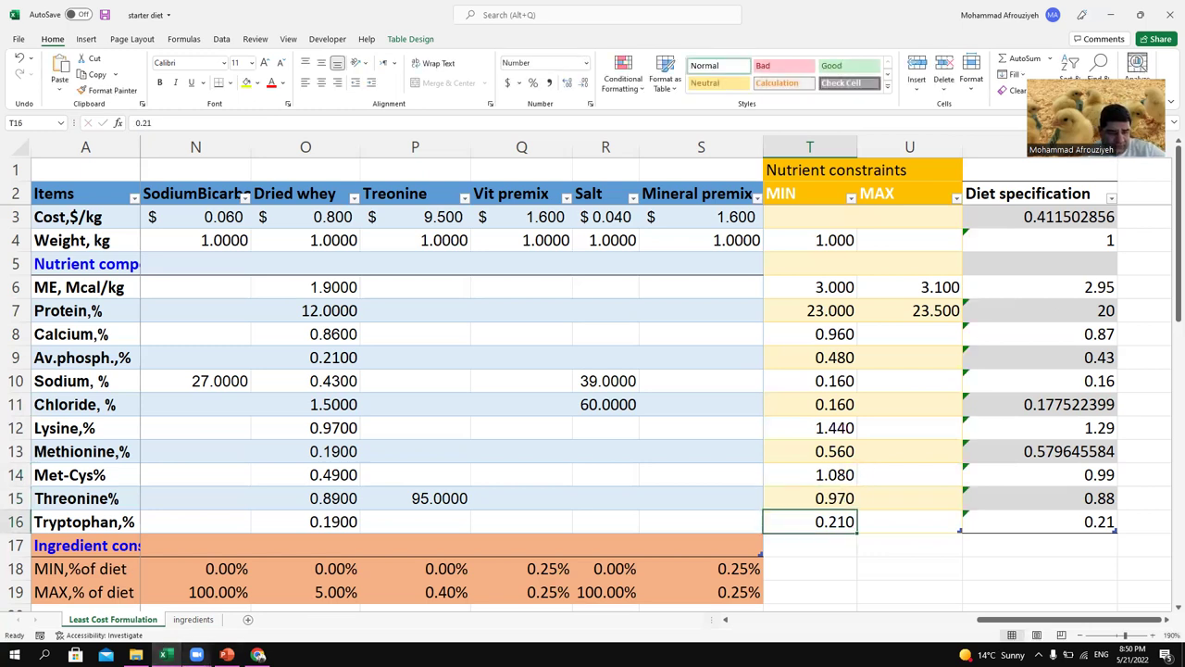
pyautogui.click(258, 655)
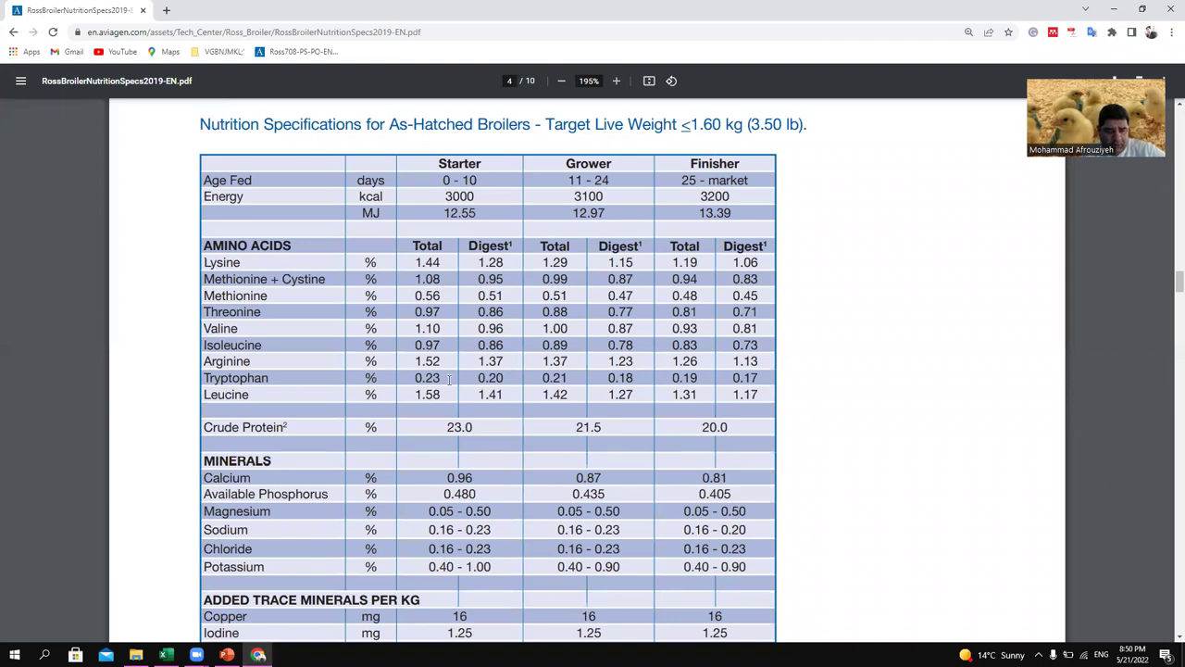
pyautogui.moveTo(446, 380); pyautogui.dragTo(366, 380)
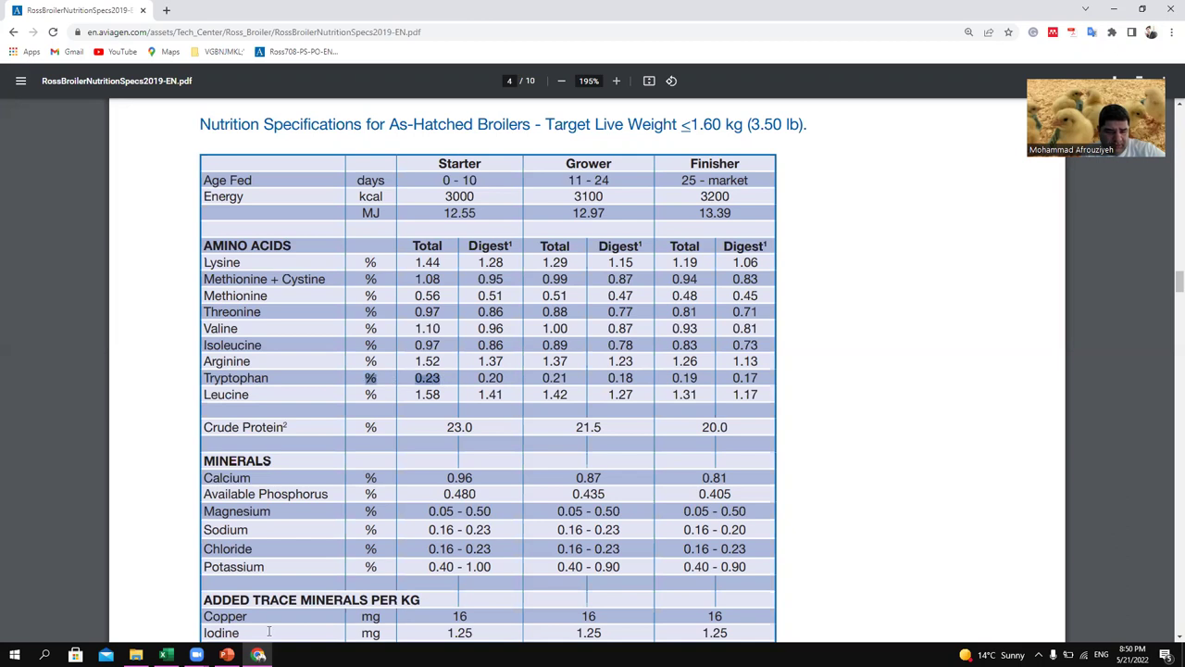
pyautogui.hotkey('alt', 'Tab')
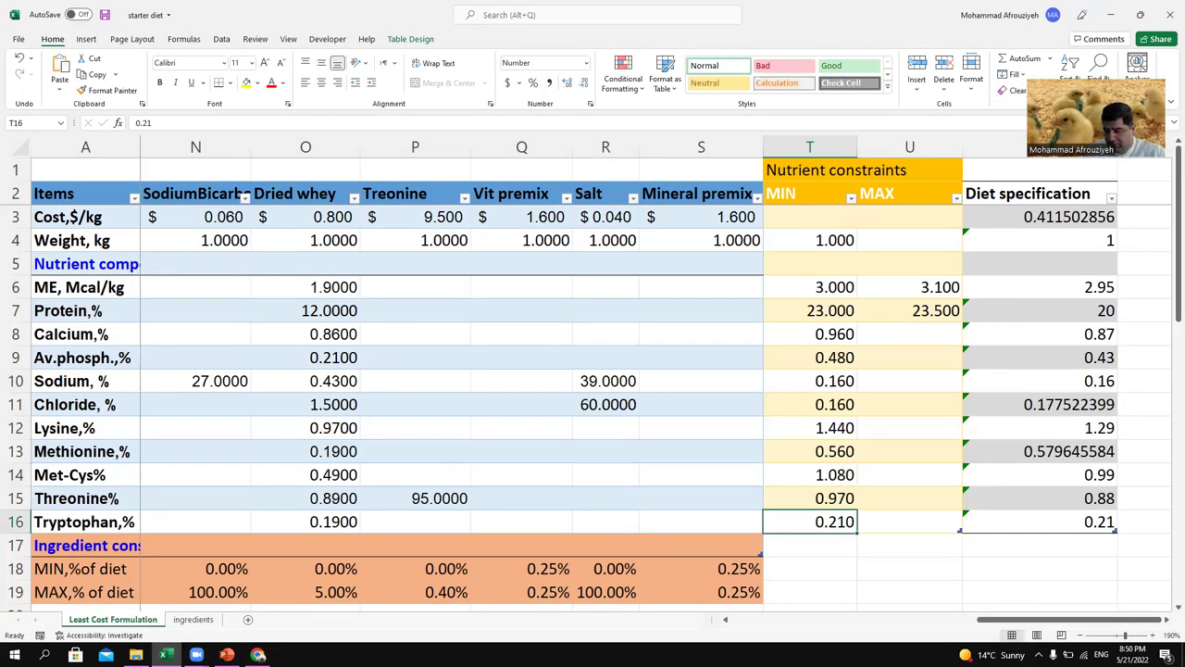
pyautogui.write('0.23')
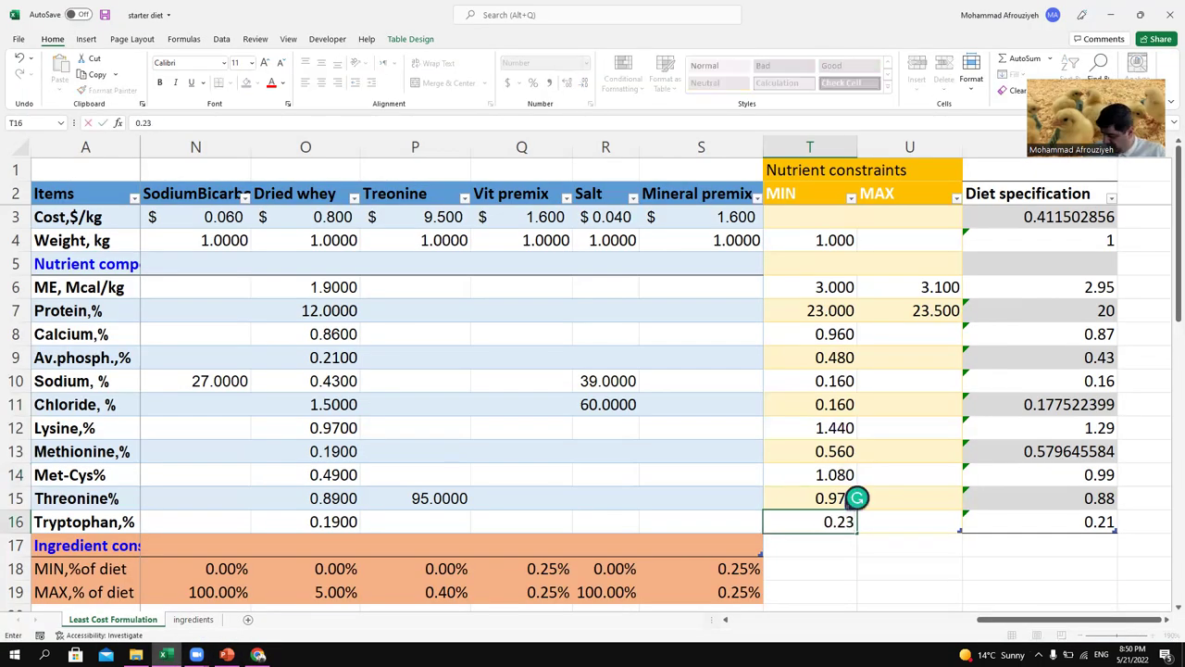
pyautogui.press('Return')
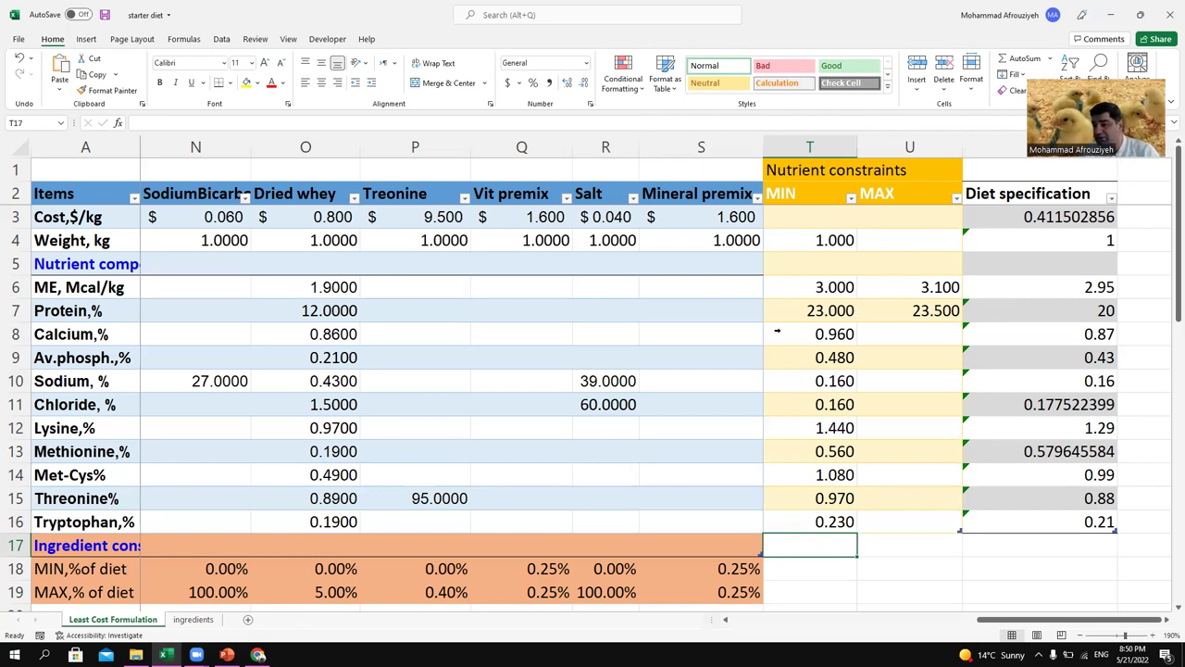
# Step: Show the Data tab and select the % Inclusion row (row 21) for review
pyautogui.click(223, 41)
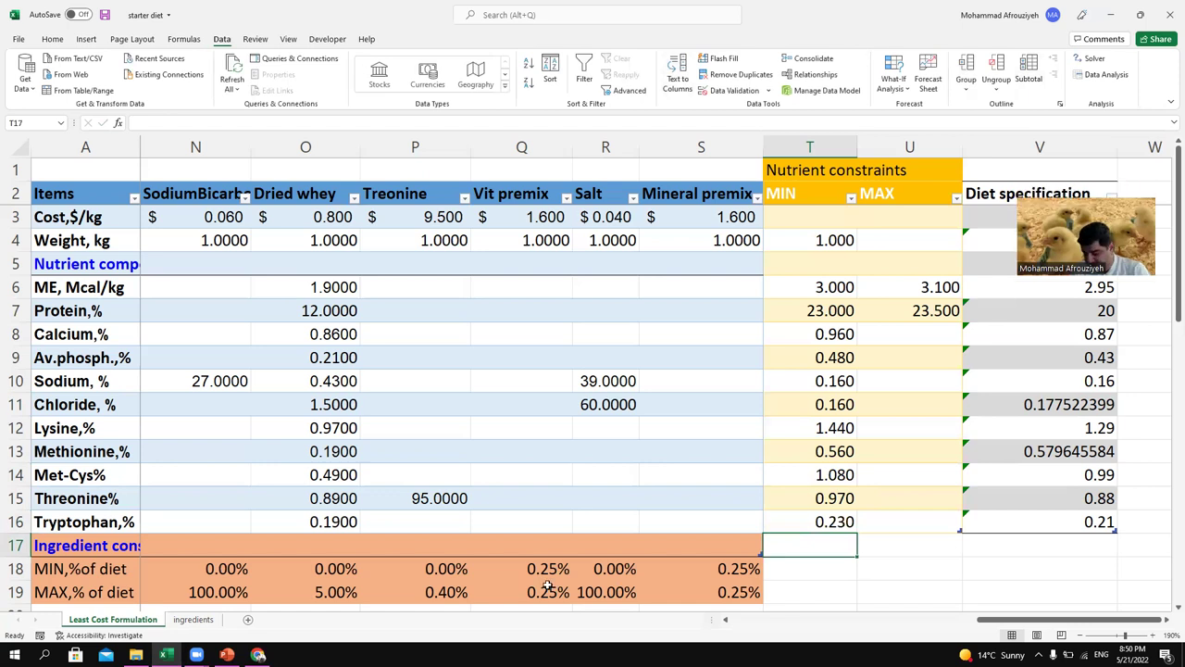
pyautogui.scroll(-2, 540, 593)
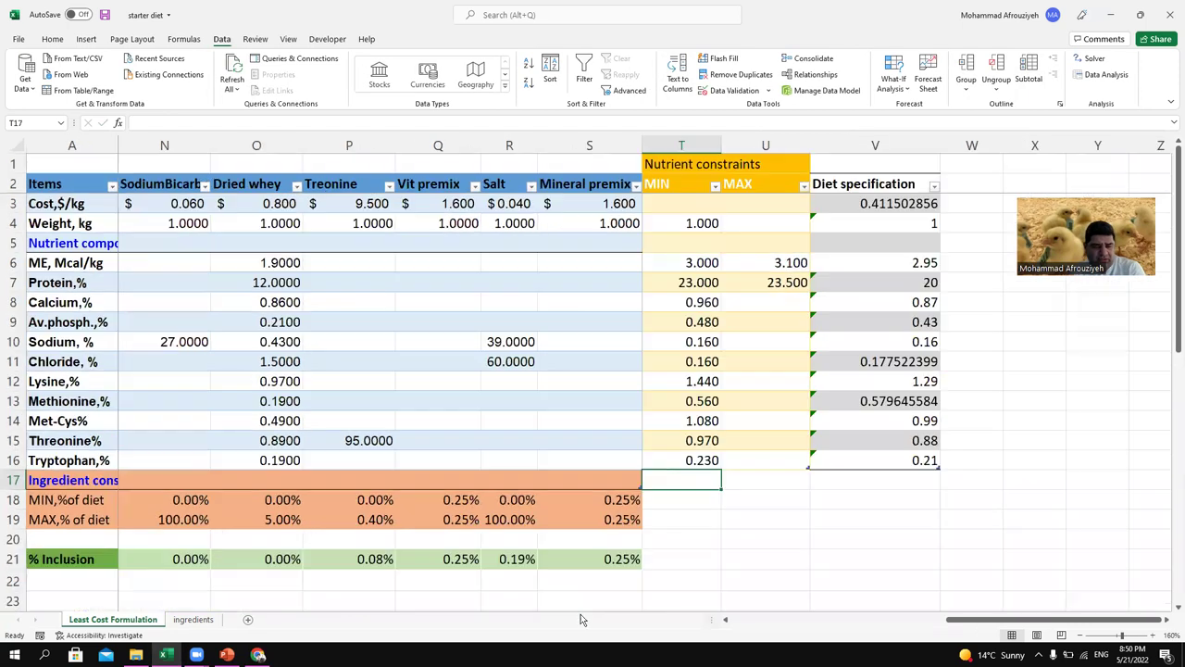
pyautogui.moveTo(977, 623); pyautogui.dragTo(750, 623)
pyautogui.scroll(-1, 488, 448)
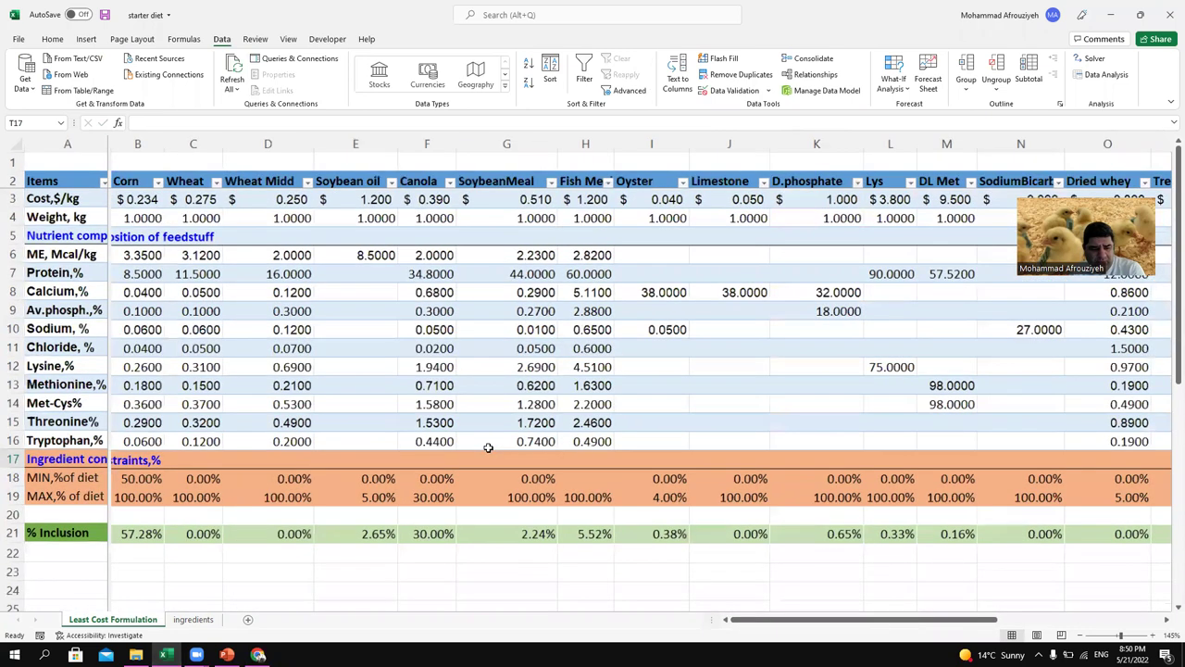
pyautogui.scroll(-1, 488, 448)
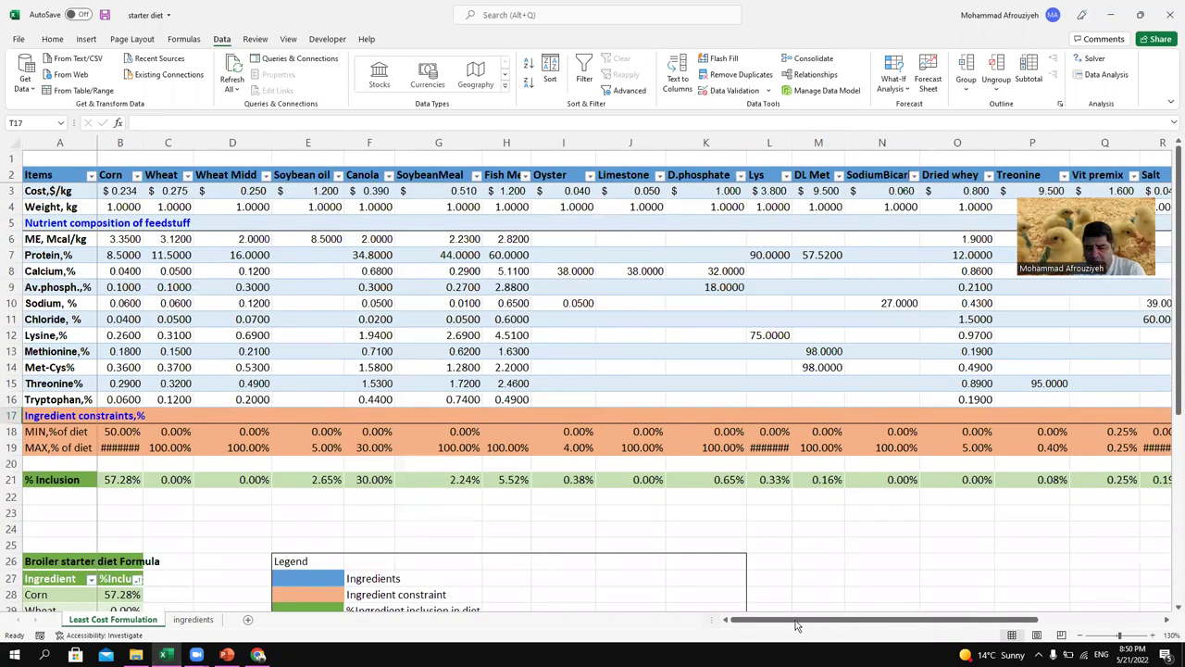
pyautogui.scroll(-1, 798, 624)
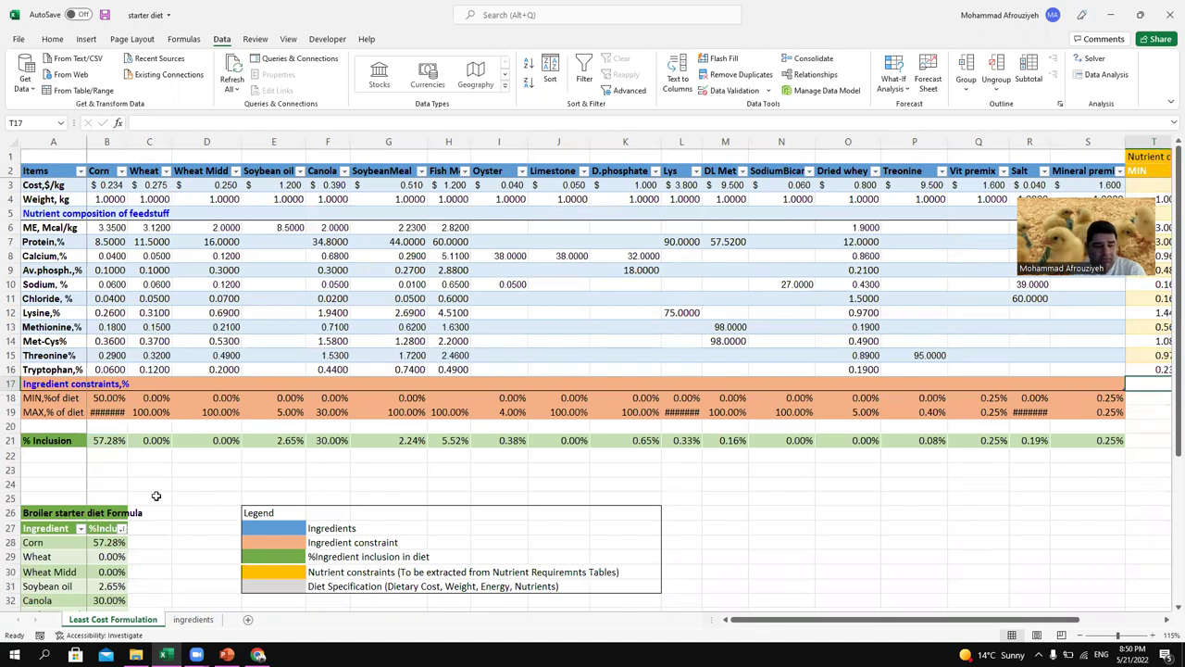
pyautogui.click(10, 439)
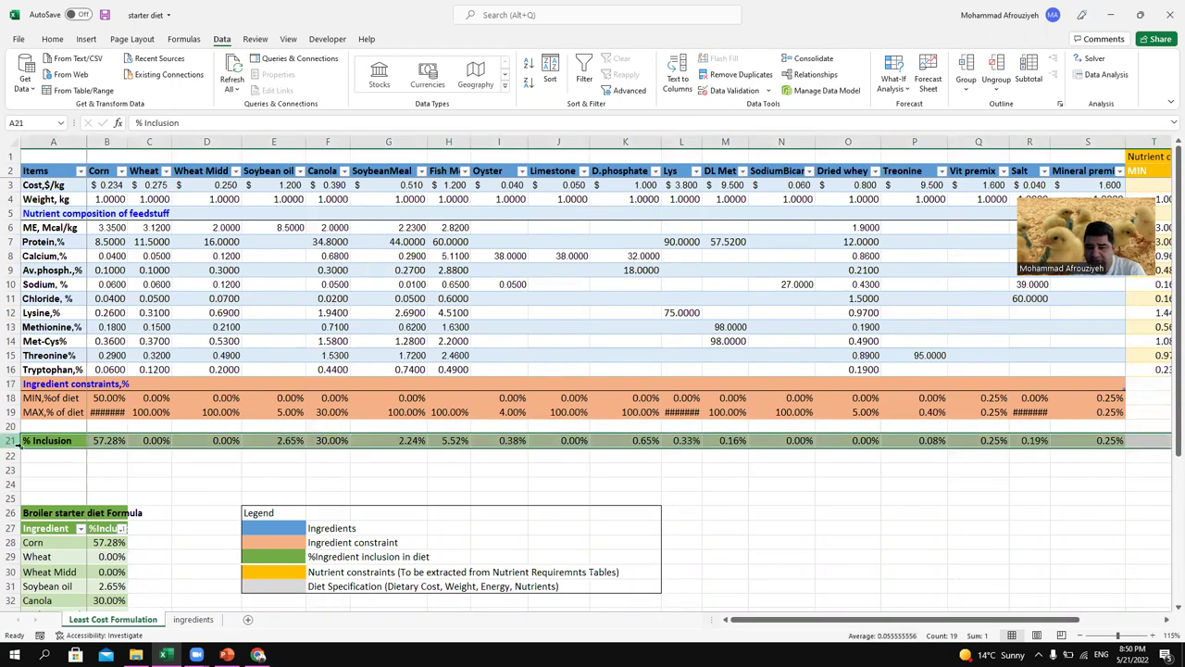
# Step: Select the Broiler starter diet Formula table (A26:B47) to look it over, then deselect it
pyautogui.scroll(-4, 128, 481)
pyautogui.scroll(-1, 140, 423)
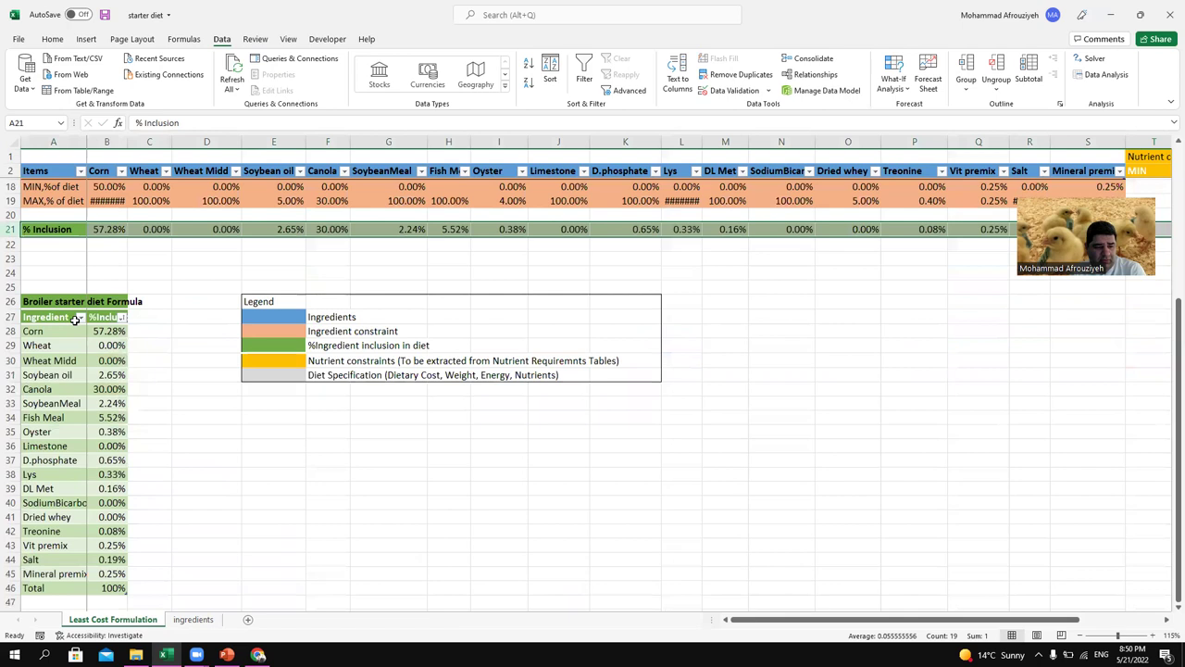
pyautogui.click(46, 301)
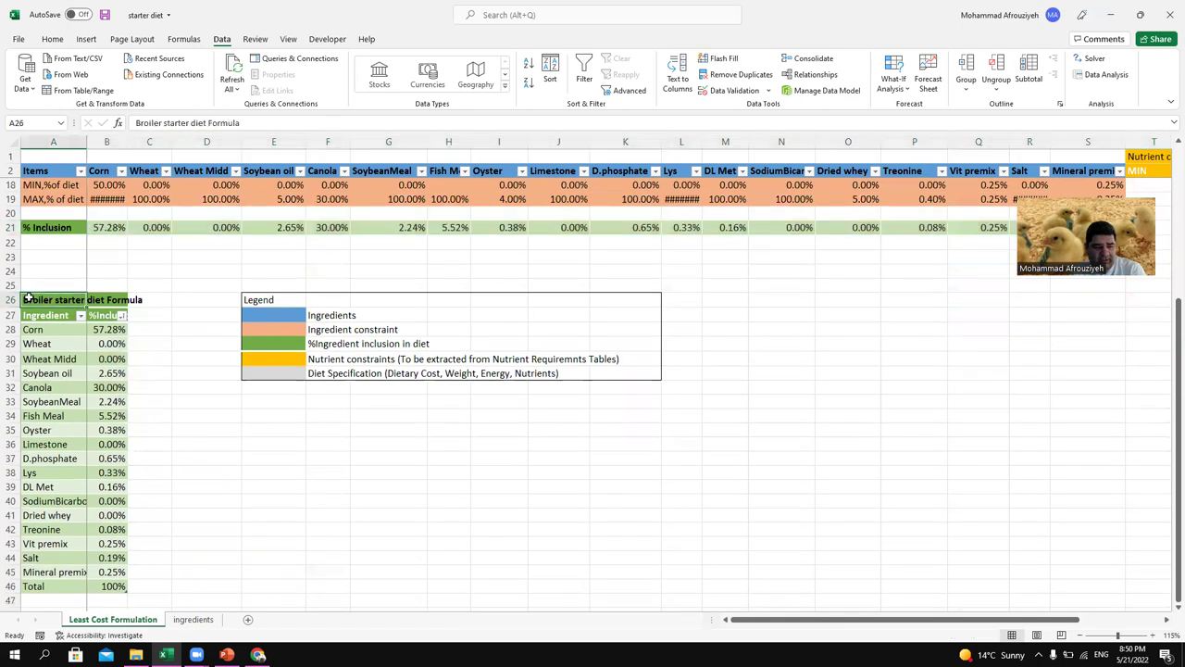
pyautogui.moveTo(27, 296); pyautogui.dragTo(108, 317)
pyautogui.moveTo(121, 387); pyautogui.dragTo(127, 590)
pyautogui.click(166, 450)
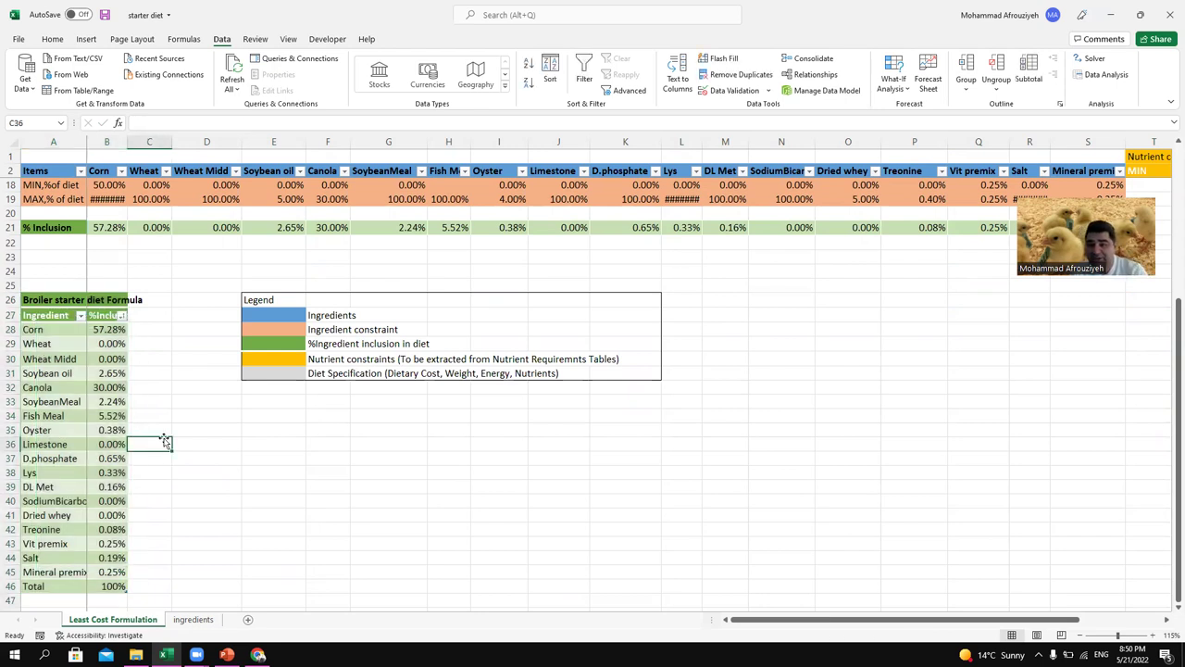
pyautogui.click(152, 274)
# Step: Scroll back up to the top of the diet worksheet
pyautogui.scroll(5, 714, 528)
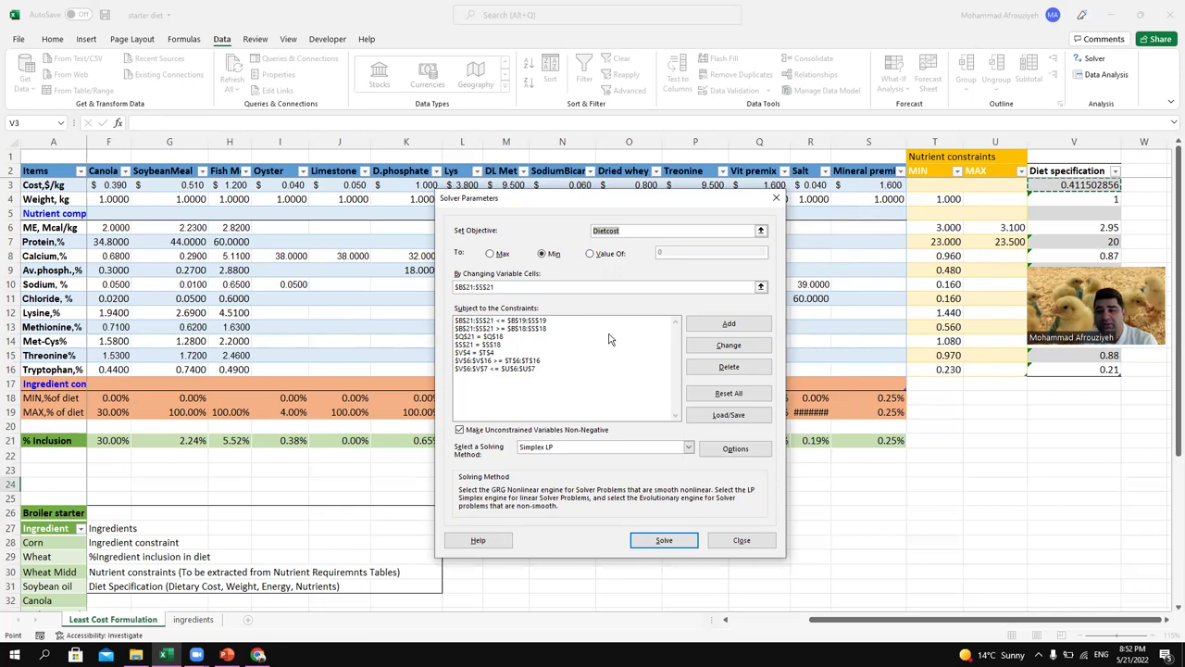
# Step: Solve the model and keep the solution, bringing diet cost to about 0.4634 $/kg
pyautogui.click(657, 546)
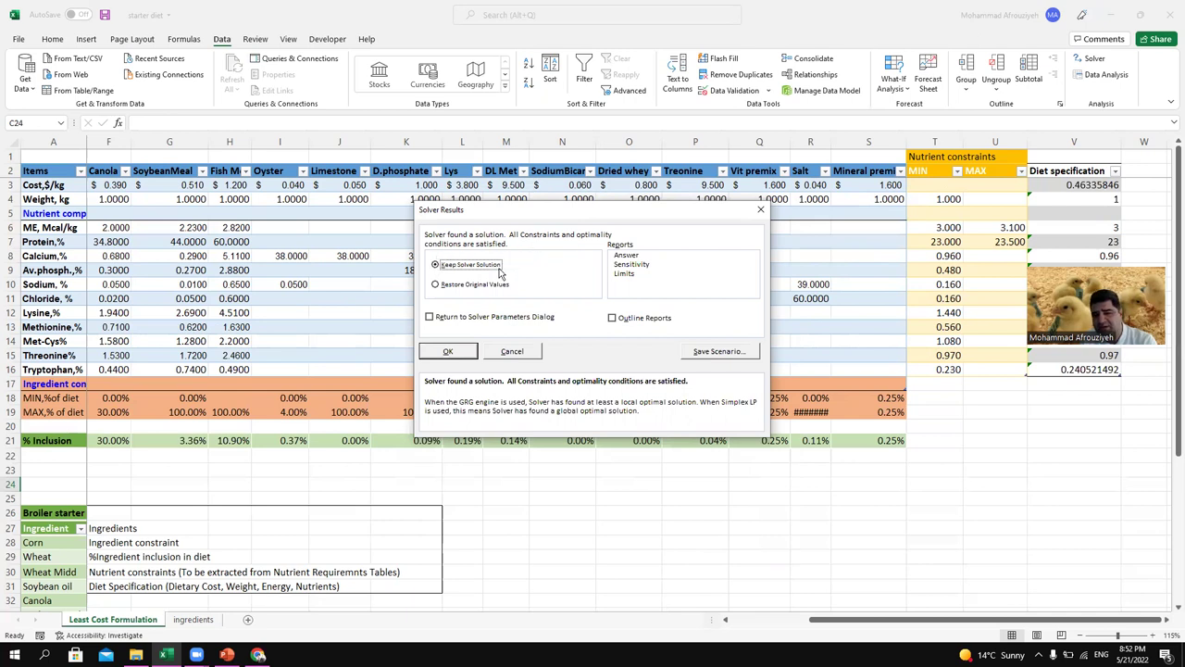
pyautogui.click(449, 352)
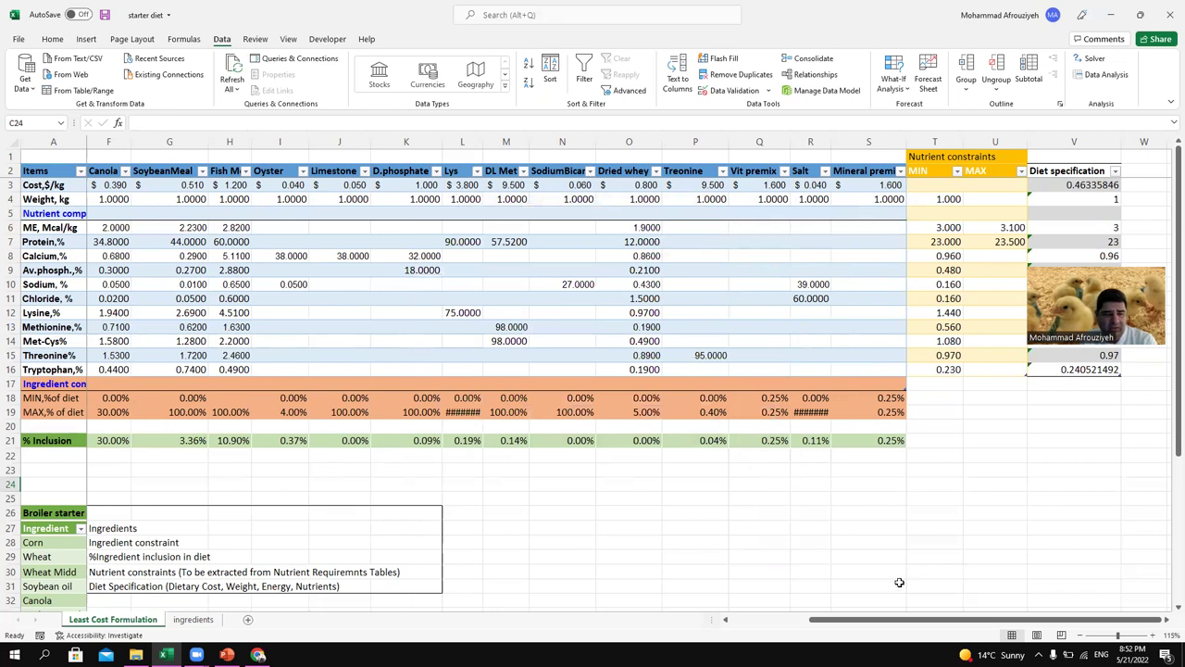
pyautogui.moveTo(937, 621); pyautogui.dragTo(741, 628)
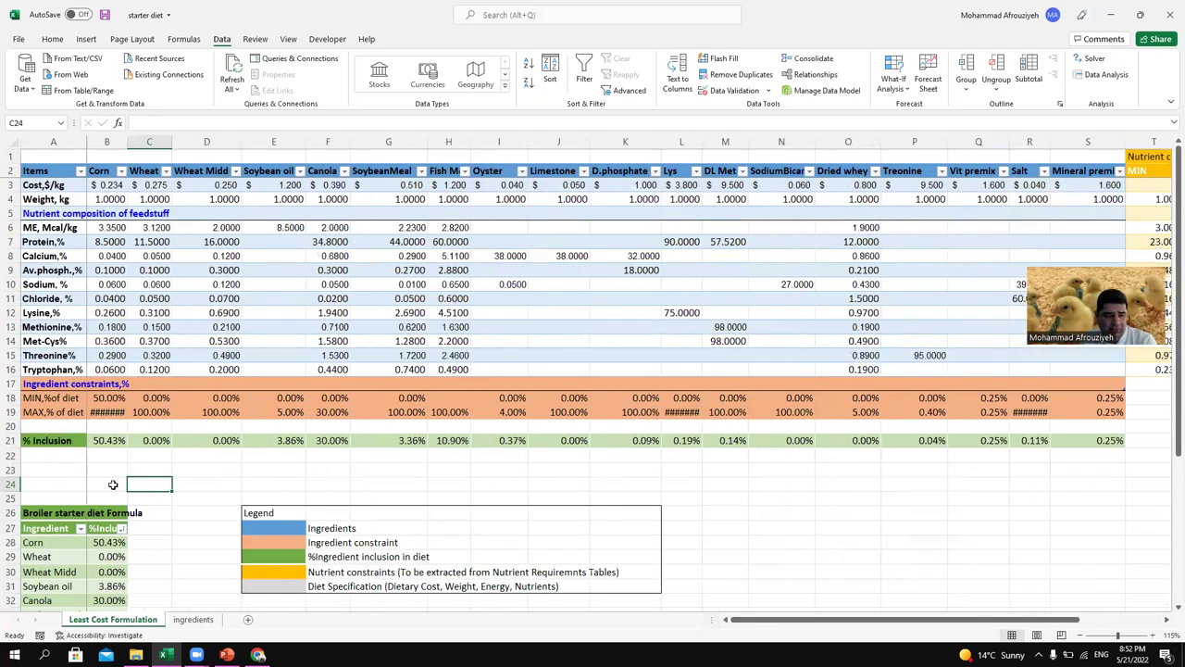
# Step: Inspect the new Corn (50.43%) and Soybean oil (3.86%) inclusion levels in row 21
pyautogui.click(100, 441)
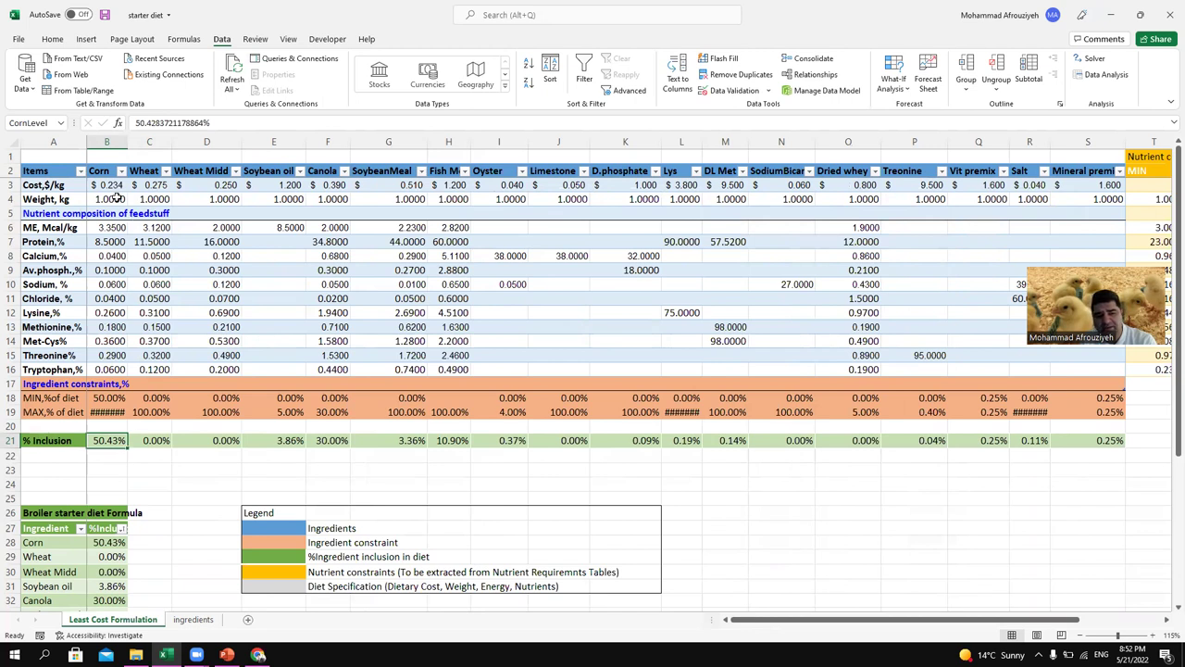
pyautogui.click(290, 440)
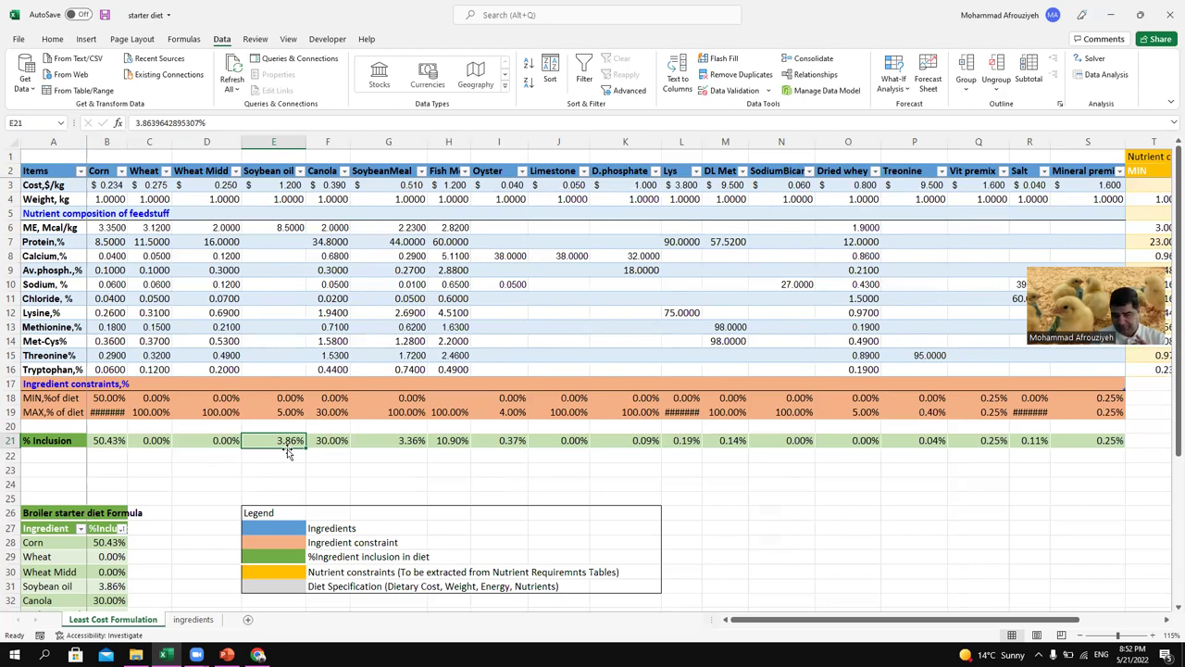
pyautogui.click(10, 439)
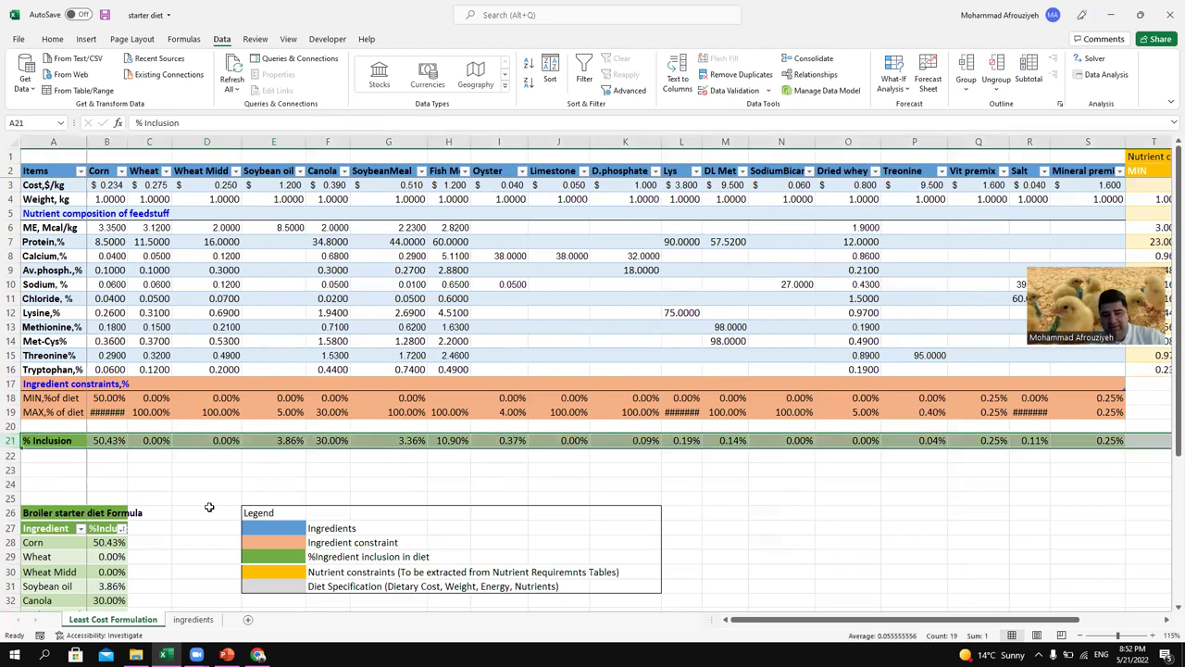
pyautogui.click(248, 472)
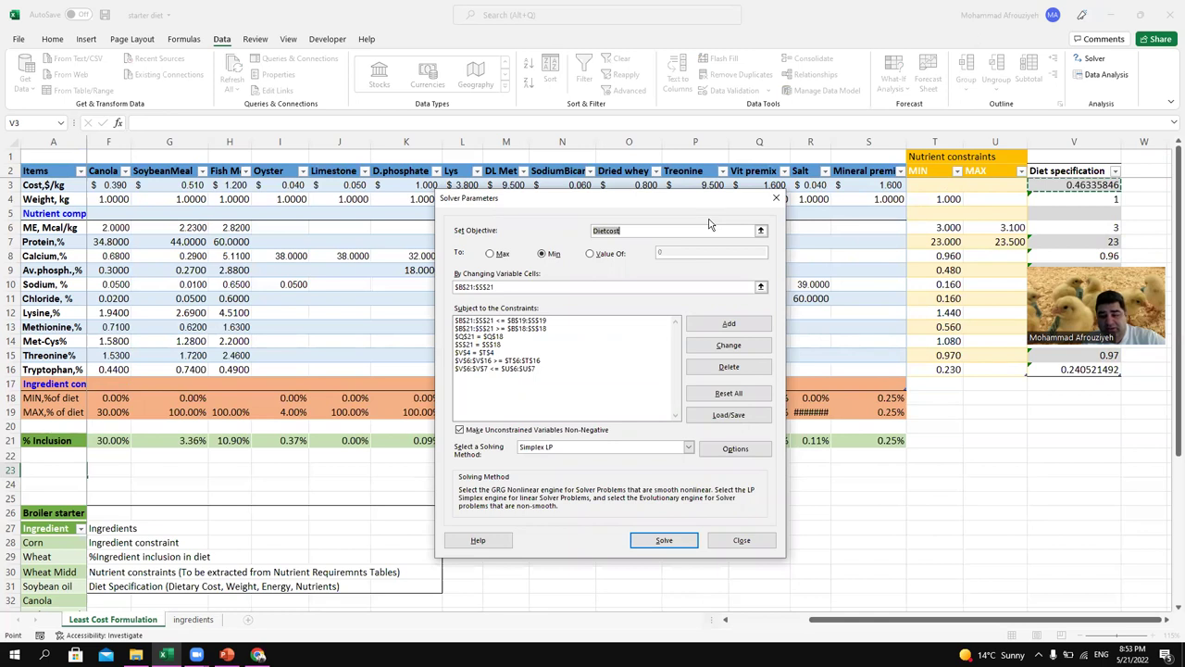
# Step: Set the Solver objective to energy cell V6 with a Value Of 3
pyautogui.click(761, 233)
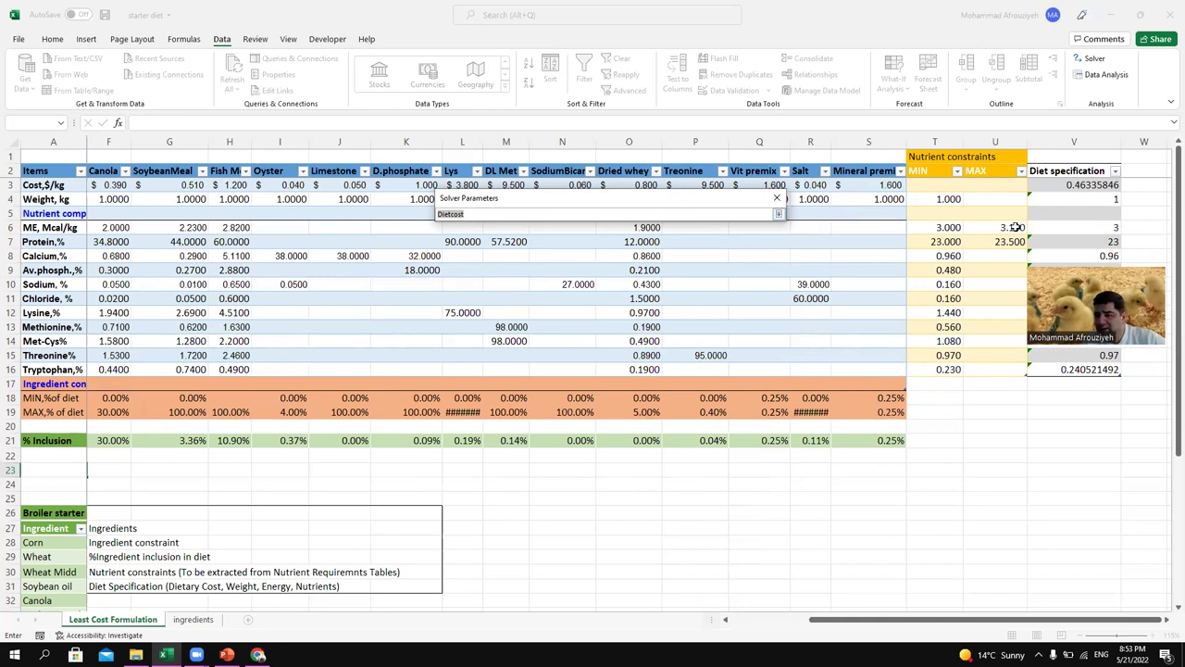
pyautogui.click(1089, 227)
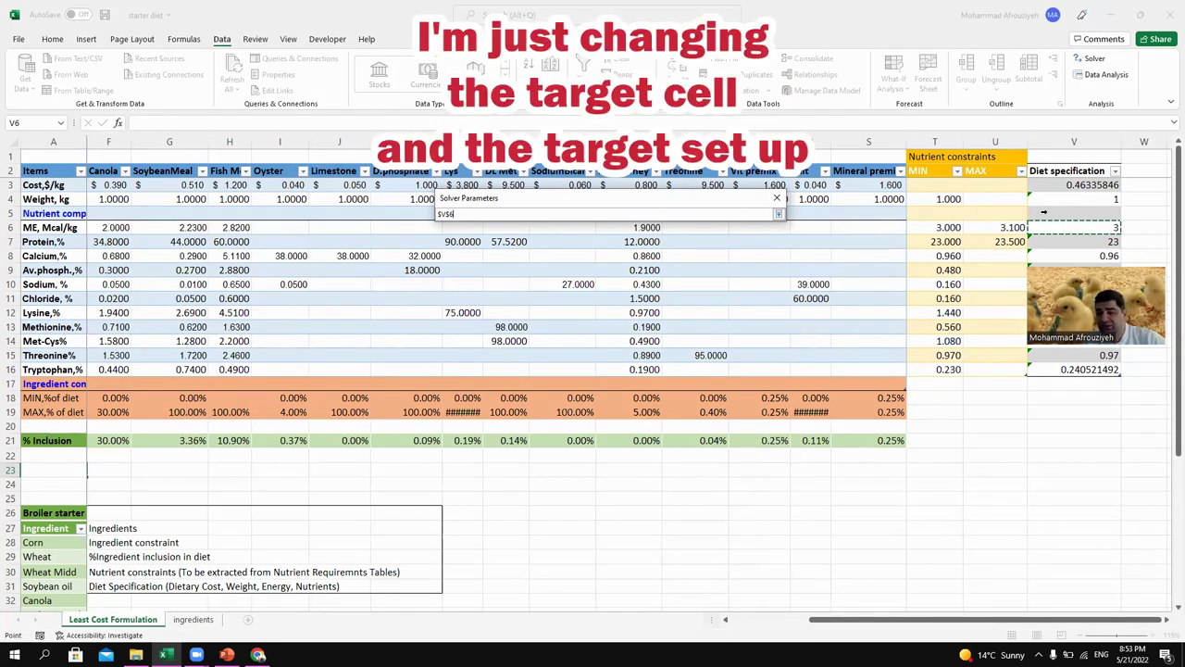
pyautogui.click(778, 214)
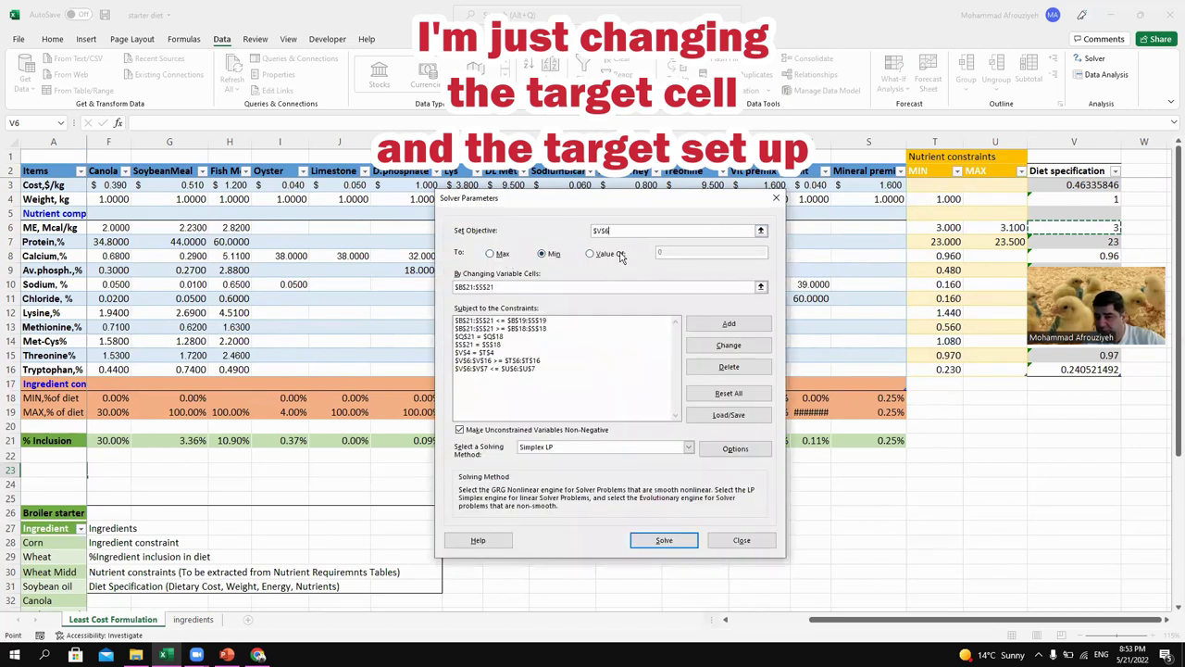
pyautogui.click(591, 255)
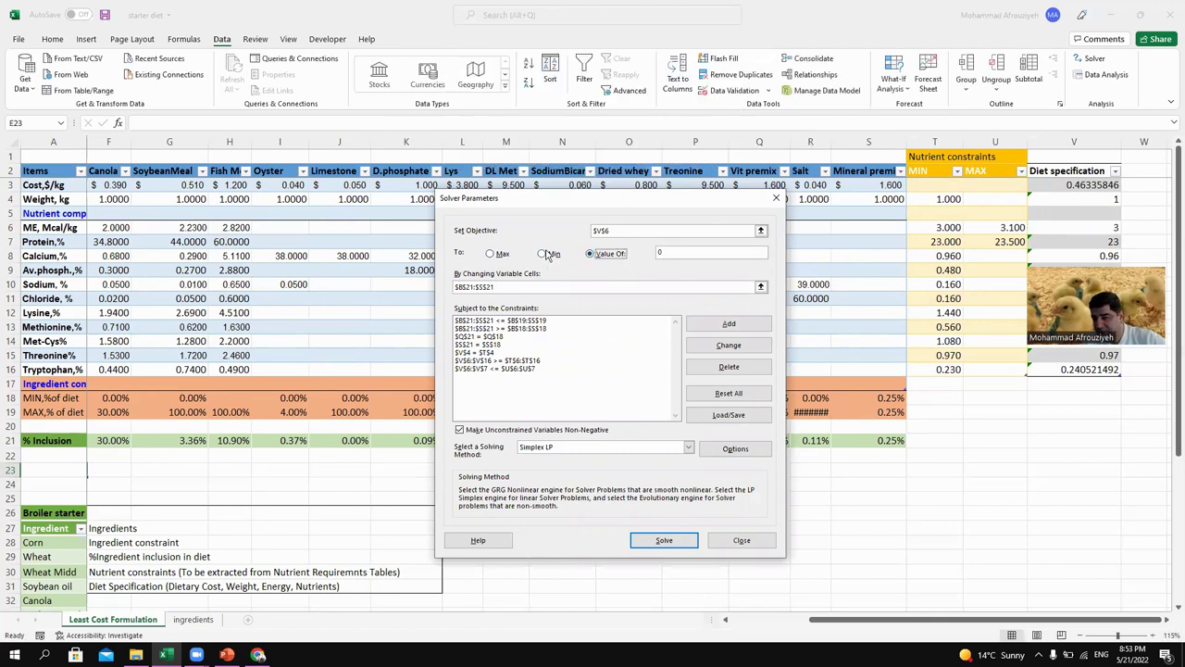
pyautogui.click(662, 253)
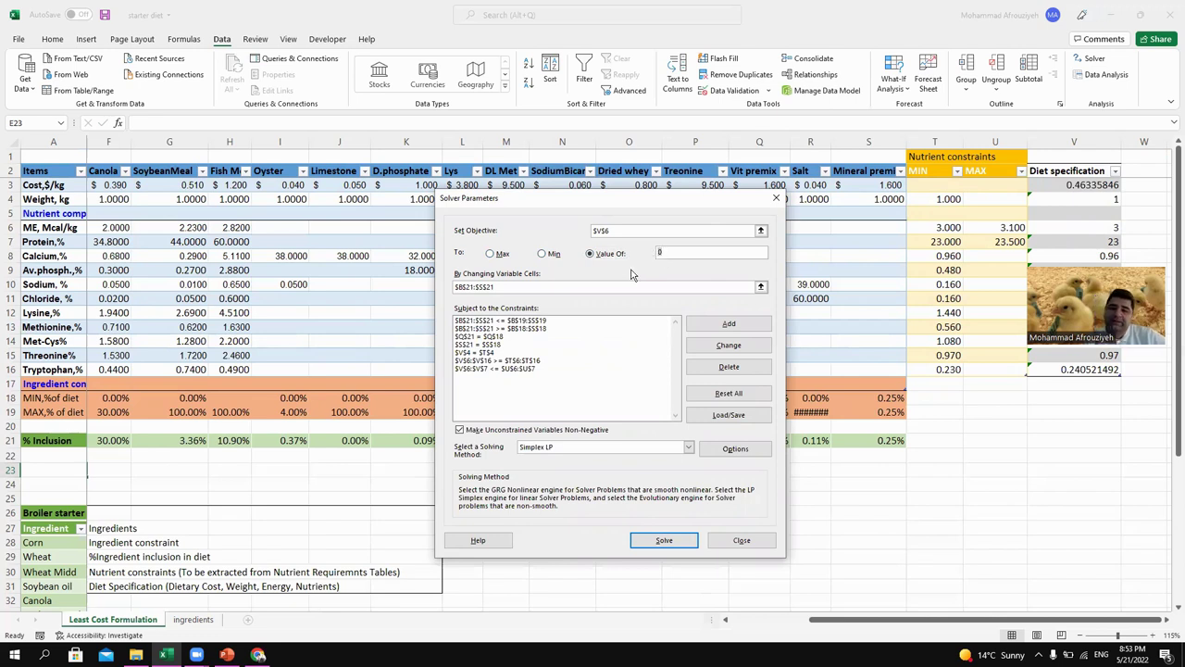
pyautogui.press('BackSpace')
pyautogui.write('3')
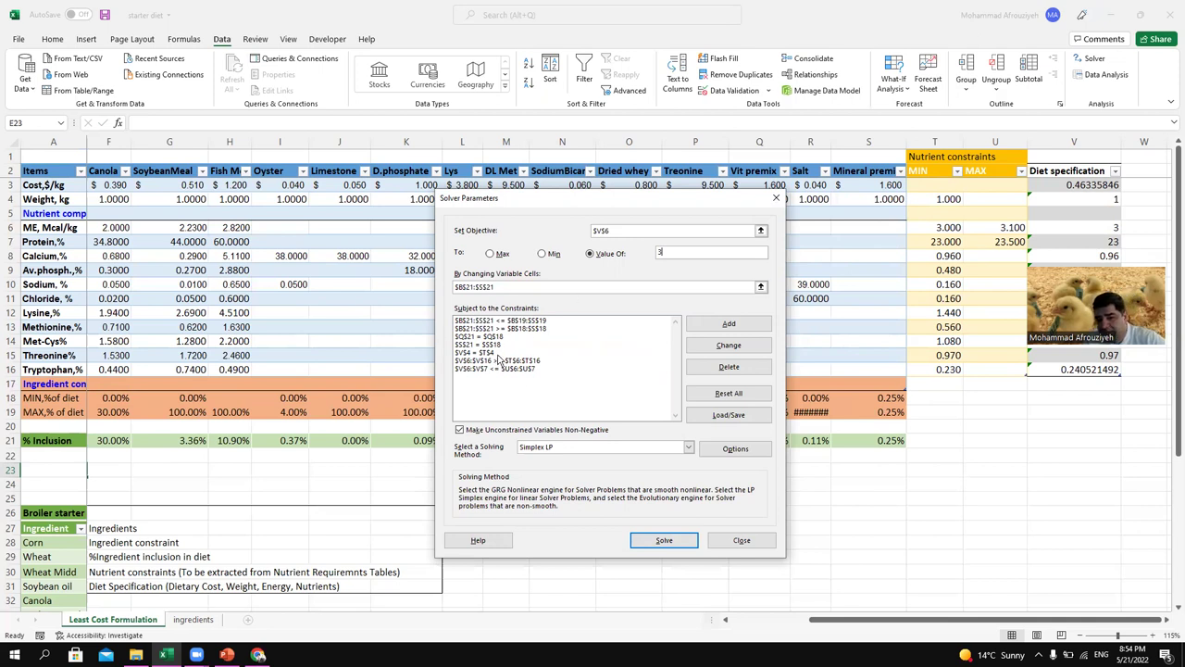
# Step: Solve and keep the result, raising diet cost to 0.4742 $/kg and corn to 63.77%
pyautogui.click(663, 541)
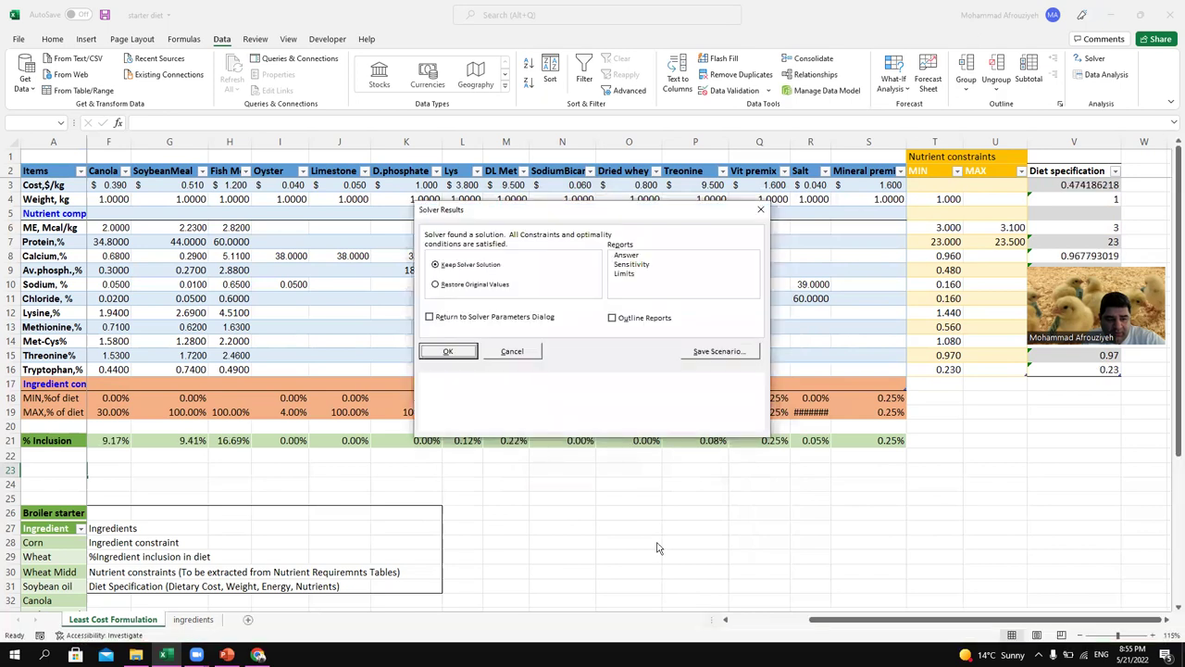
pyautogui.click(447, 350)
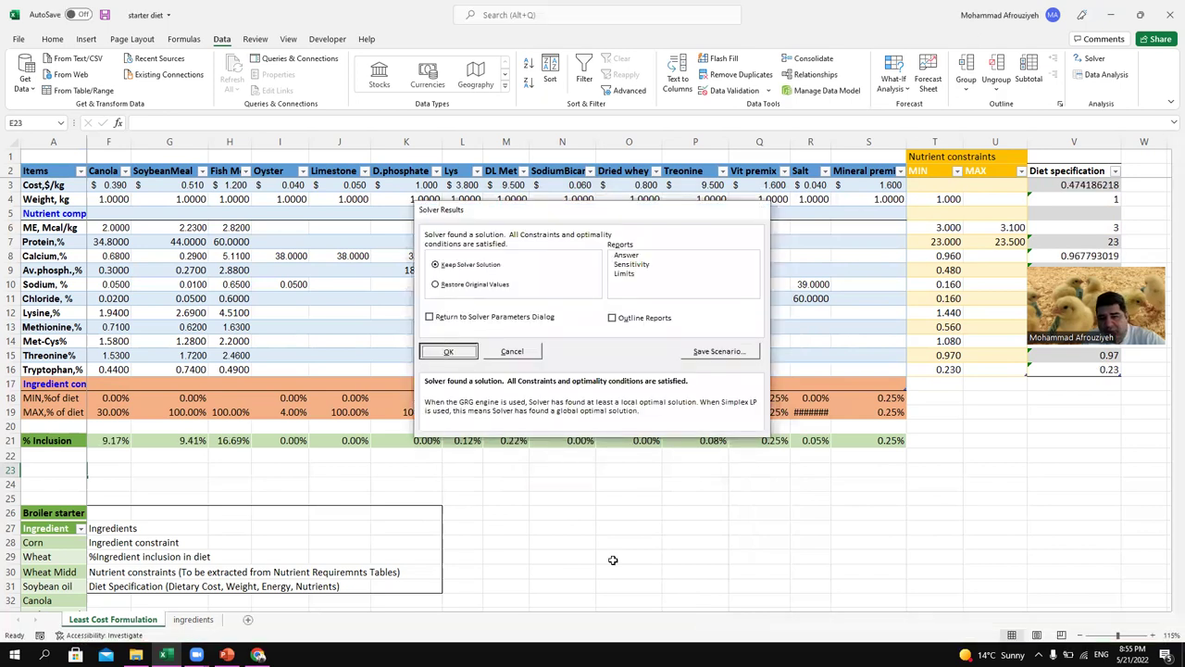
pyautogui.moveTo(849, 619); pyautogui.dragTo(708, 621)
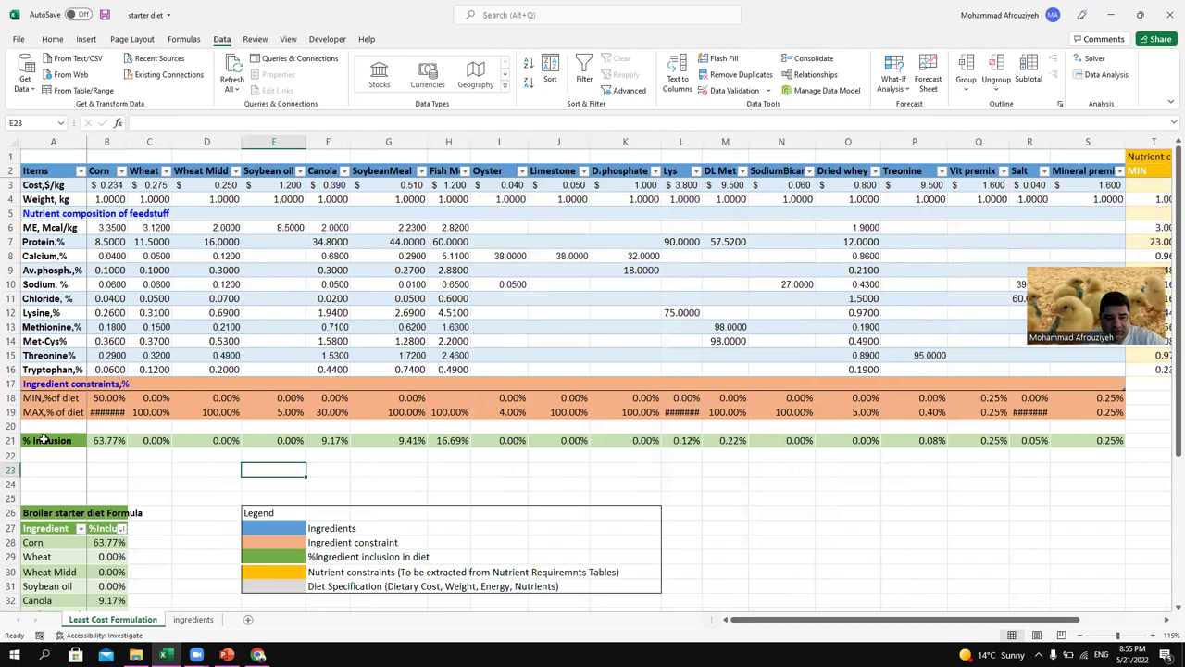
pyautogui.click(103, 443)
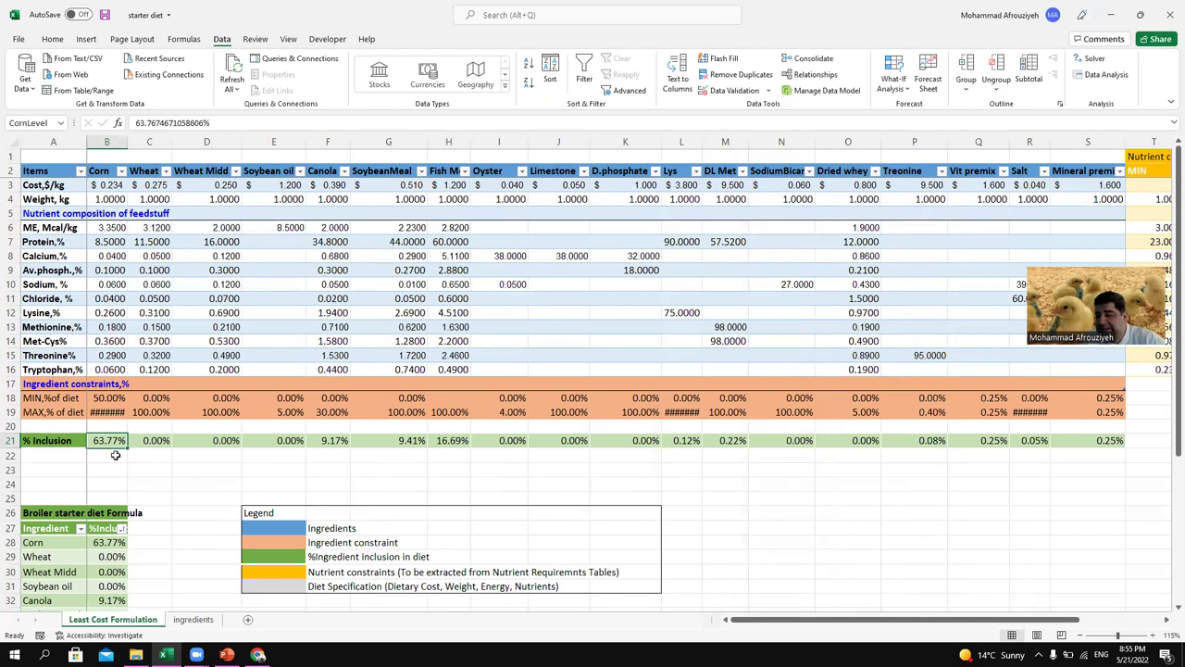
pyautogui.click(283, 438)
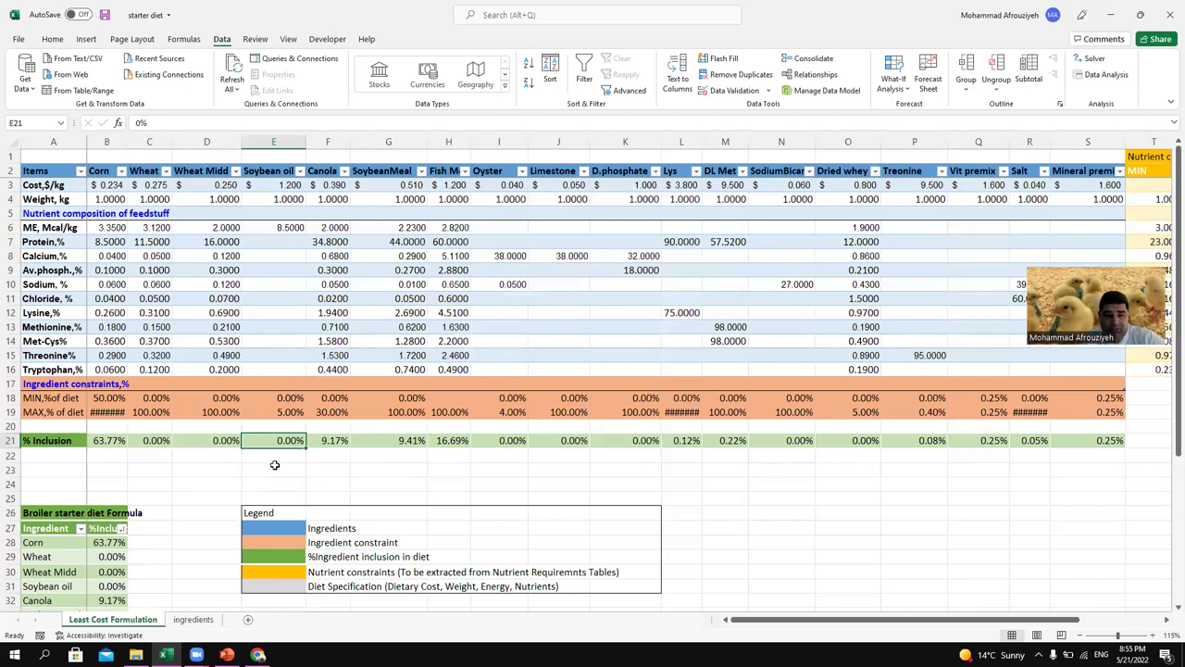
pyautogui.click(321, 441)
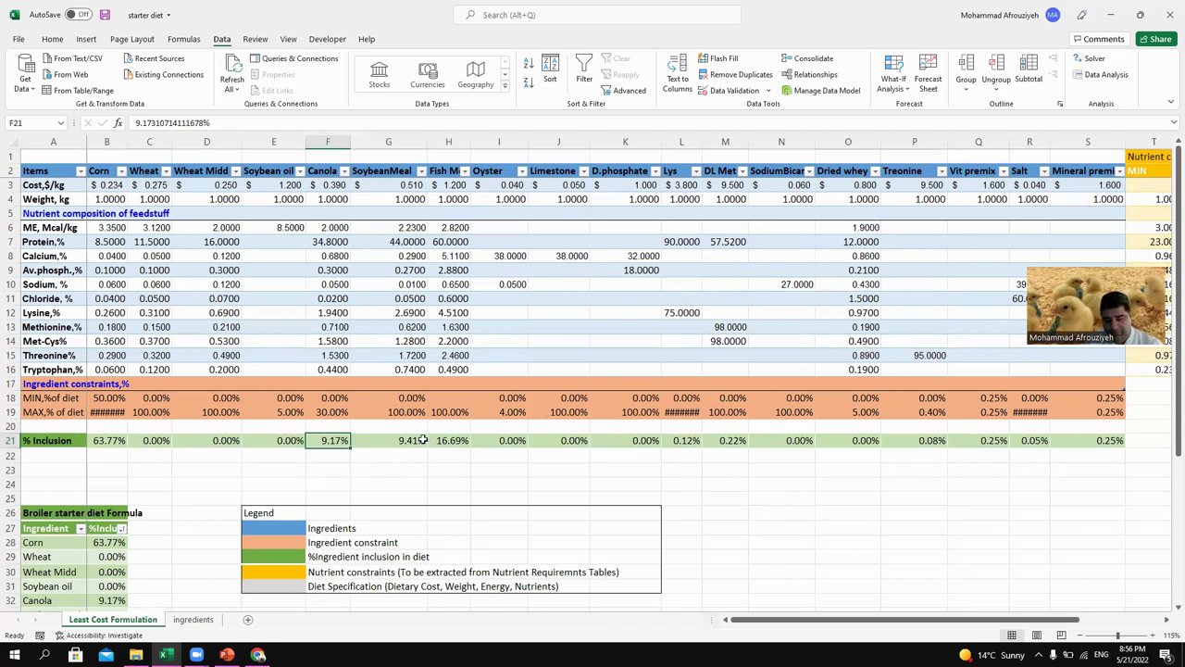
# Step: Change Fish Meal's maximum inclusion in H19 from 100% to 2% of the diet
pyautogui.scroll(1, 430, 430)
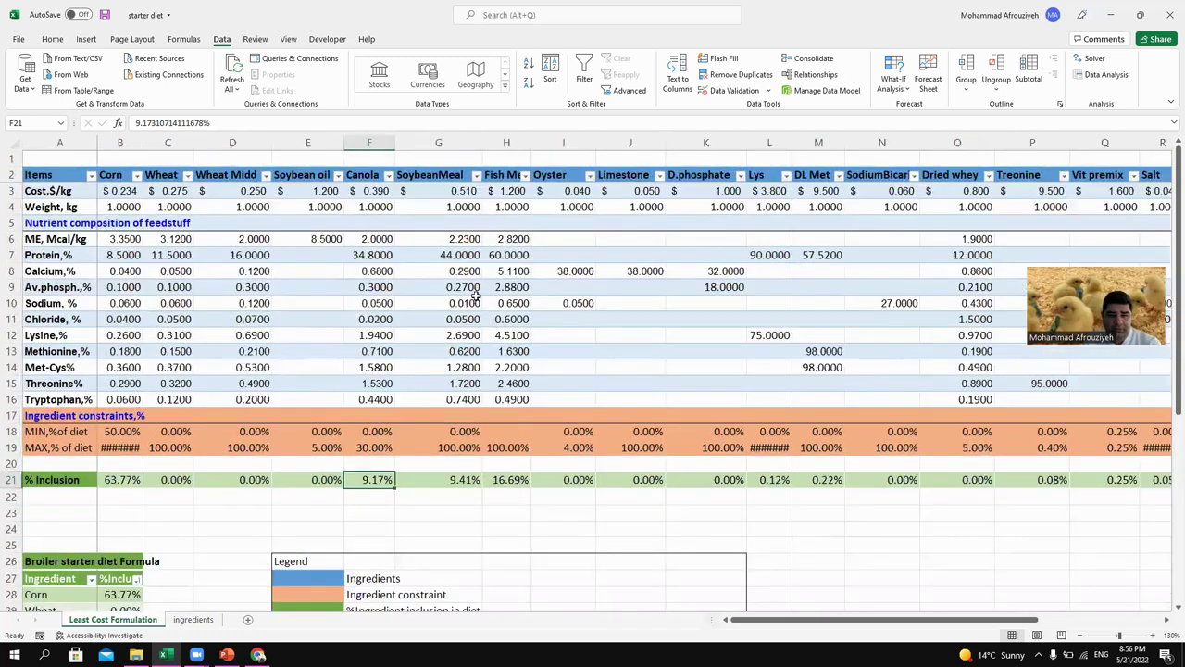
pyautogui.click(498, 176)
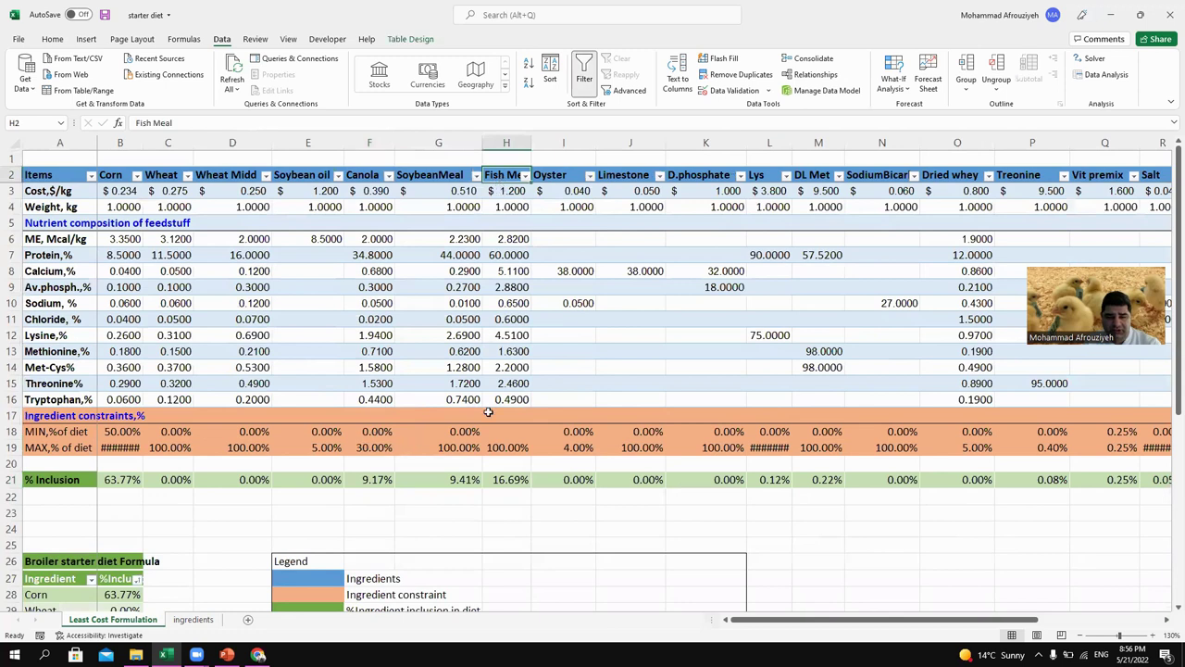
pyautogui.click(509, 480)
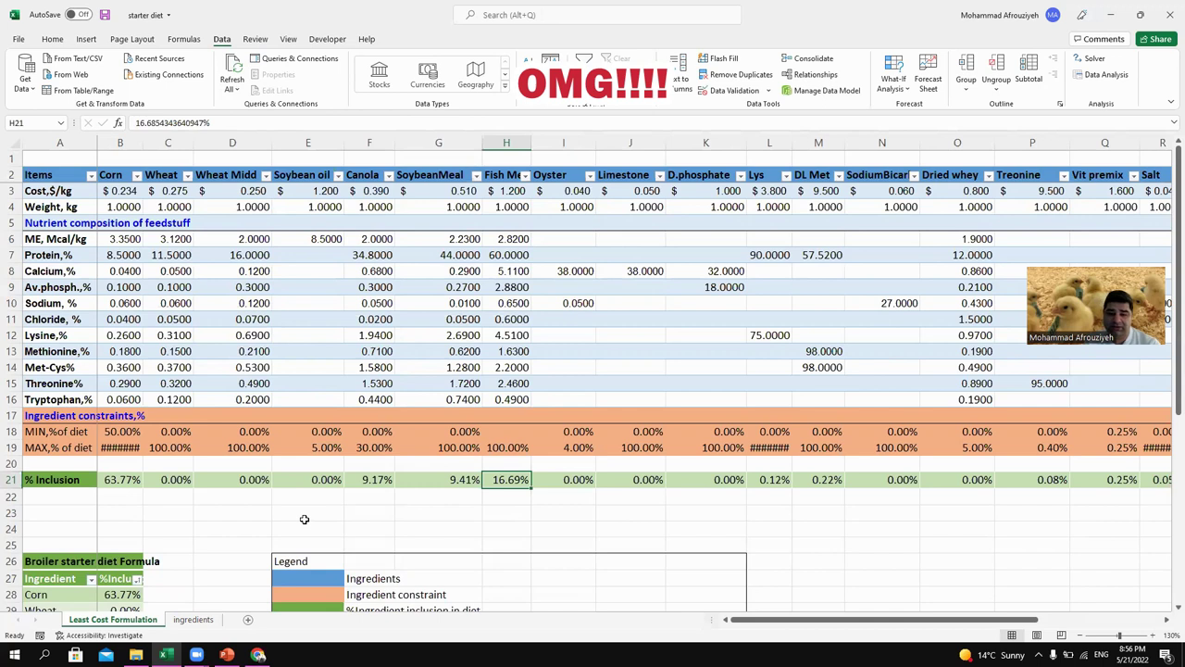
pyautogui.click(503, 448)
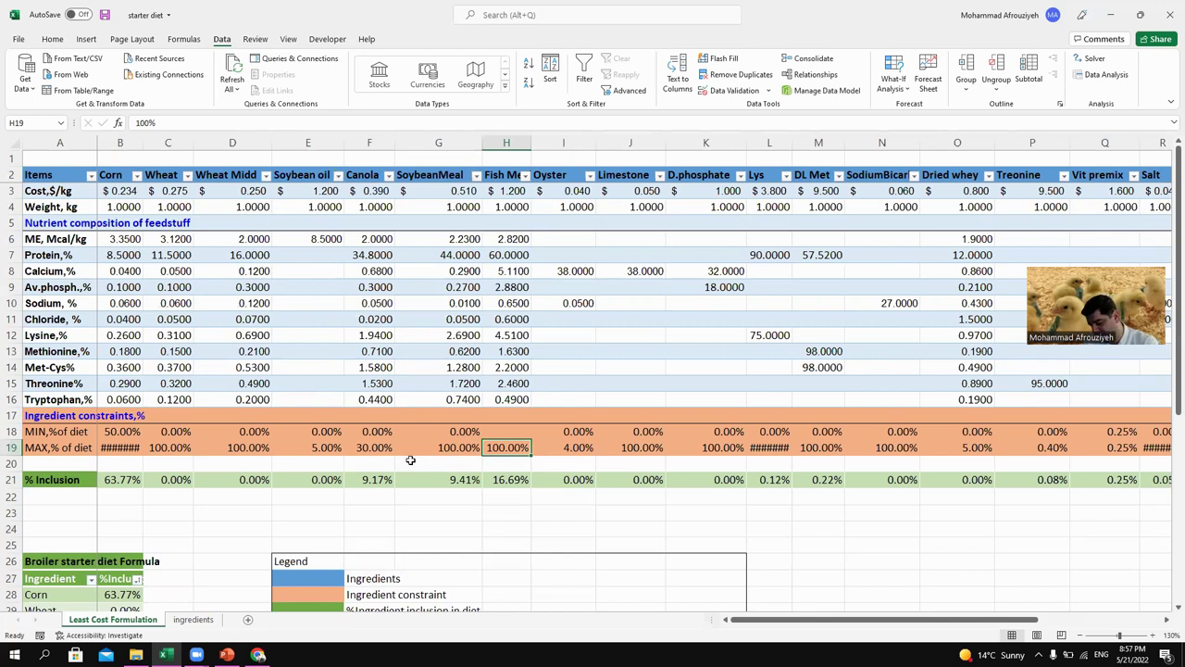
pyautogui.write('2')
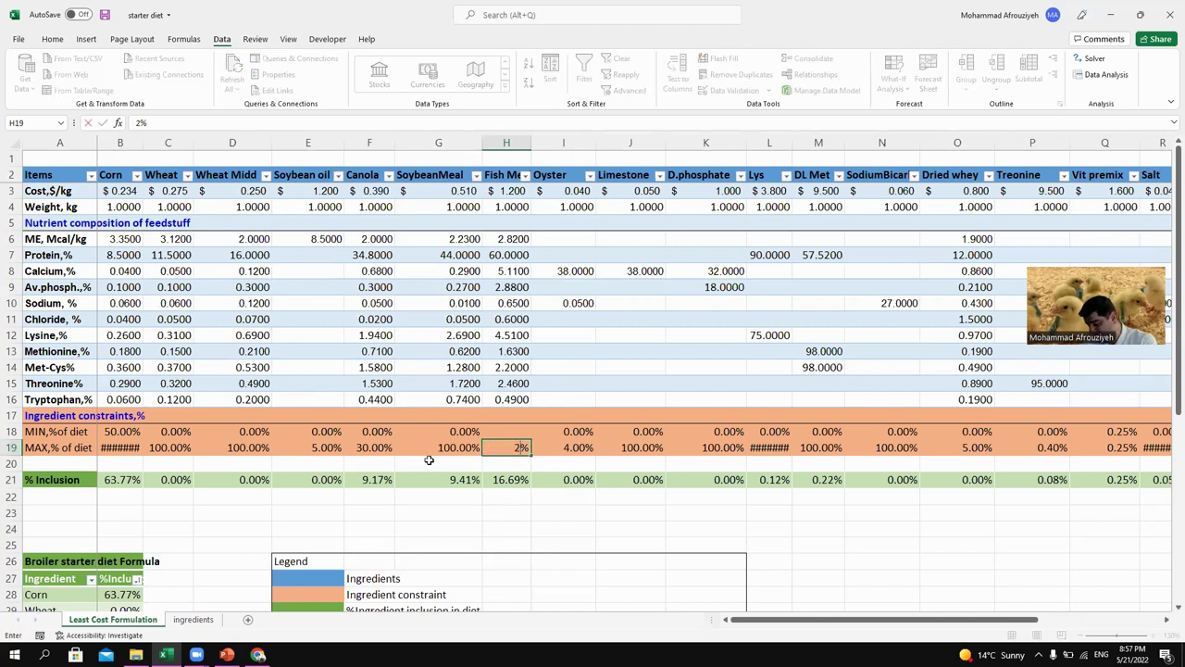
pyautogui.press('Tab')
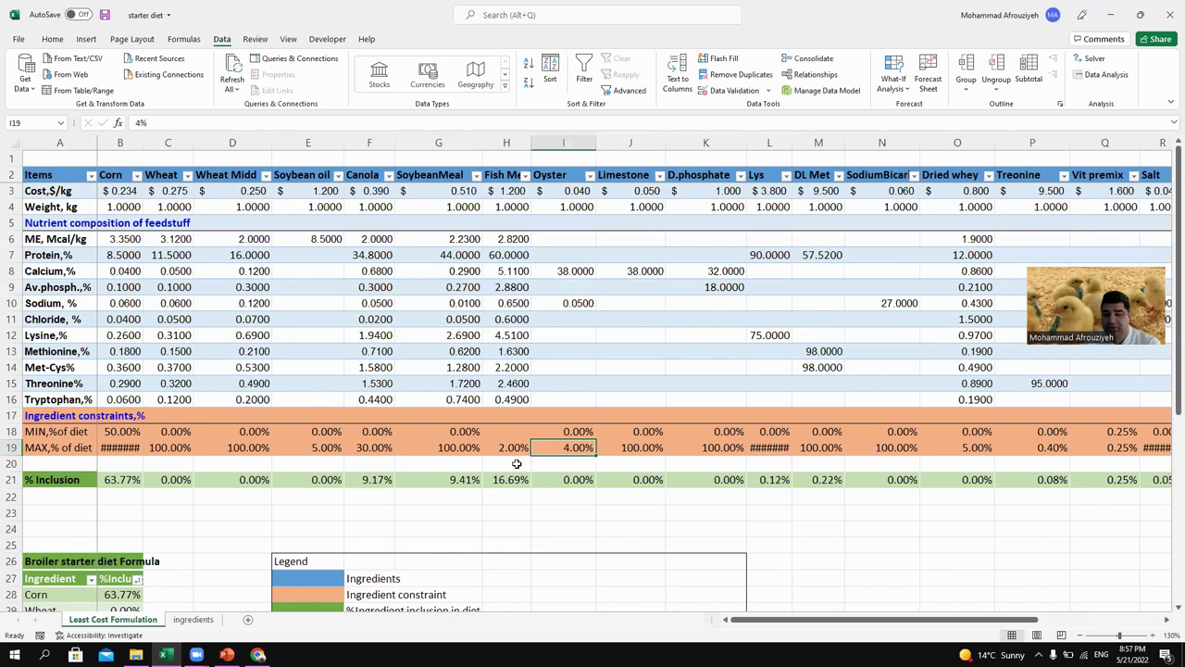
pyautogui.click(517, 463)
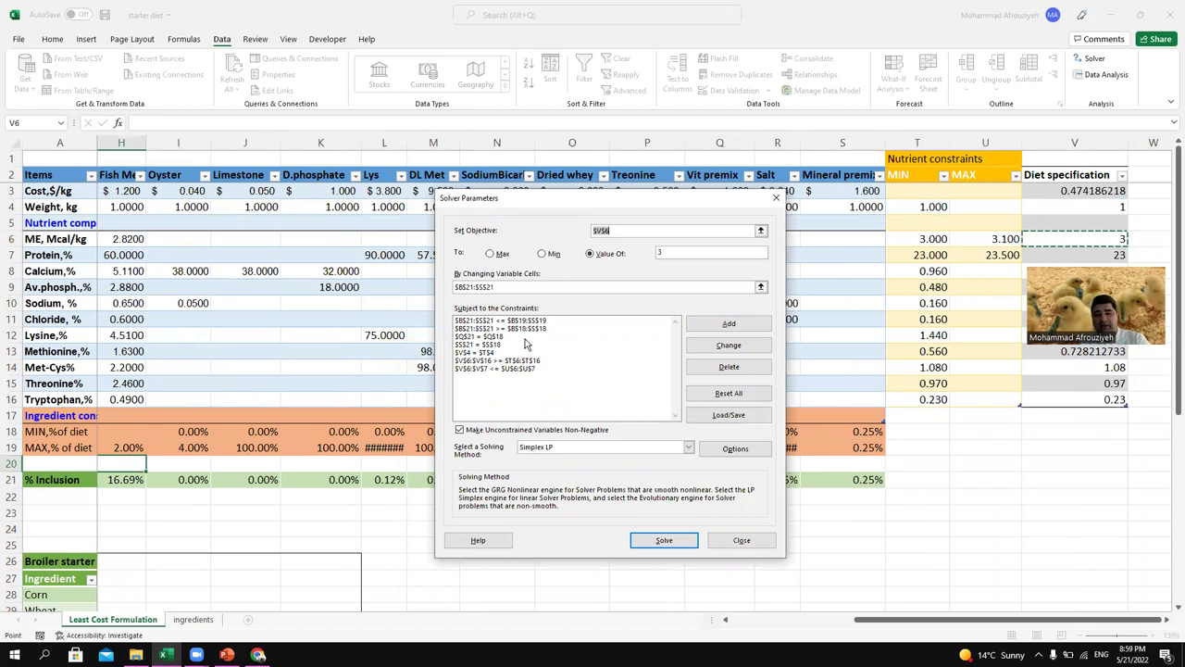
# Step: Rerun Solver and keep the solution, dropping fish meal to 2% and cost to about 0.4694 $/kg
pyautogui.click(663, 541)
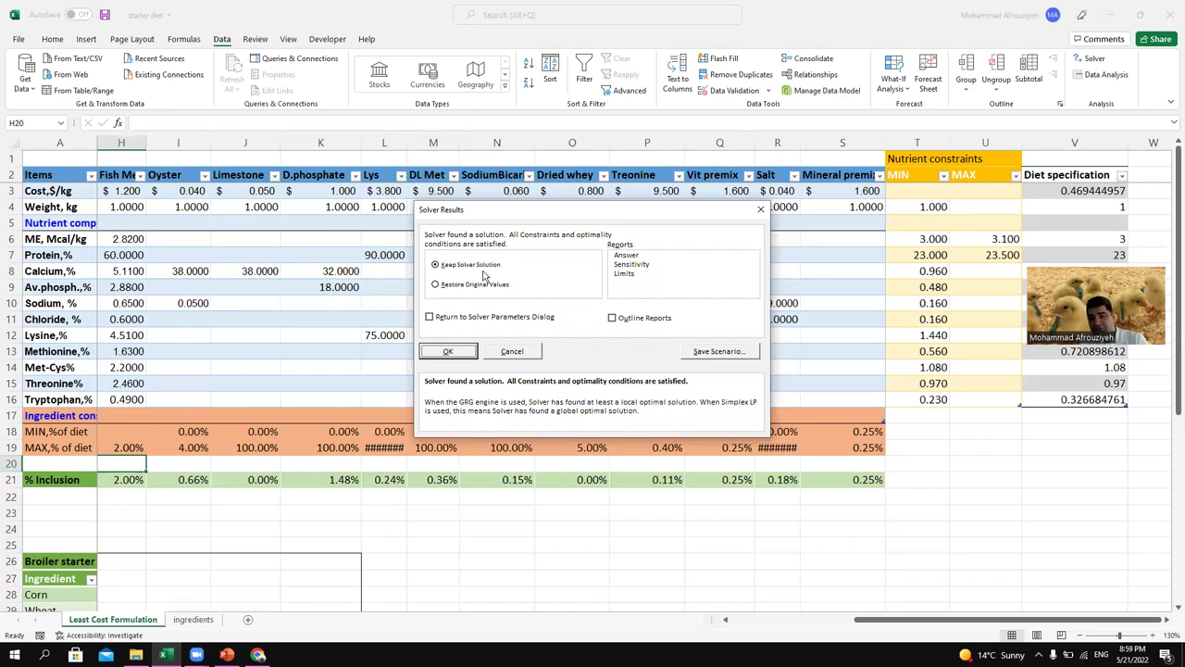
pyautogui.click(450, 350)
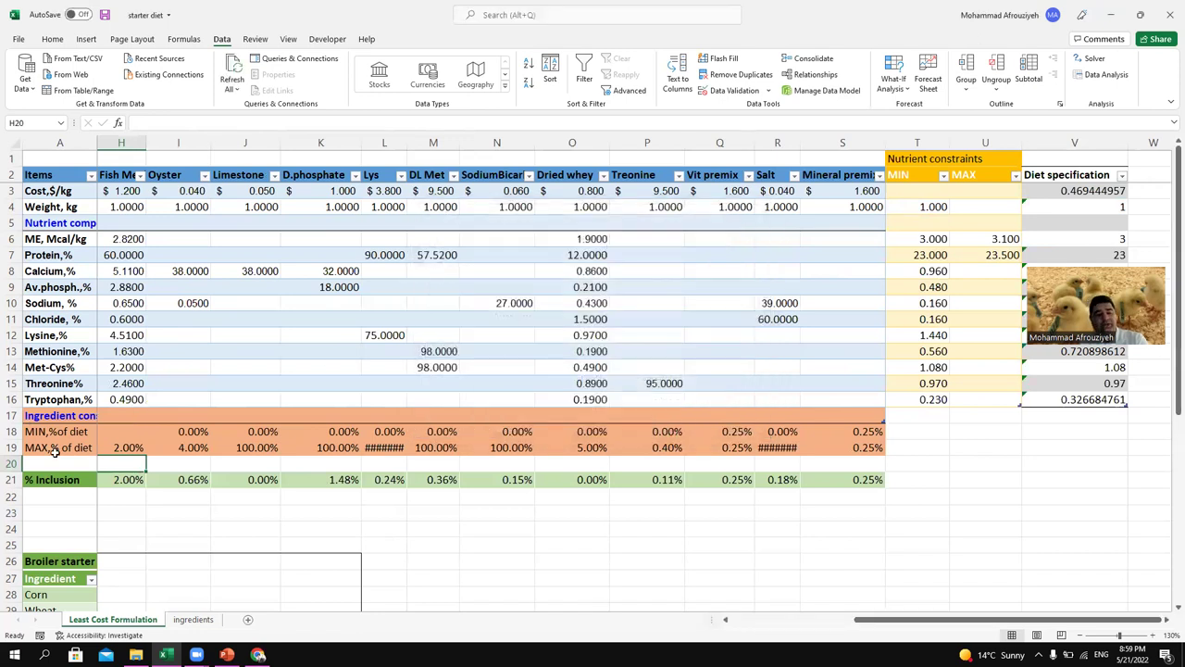
pyautogui.moveTo(945, 619); pyautogui.dragTo(821, 620)
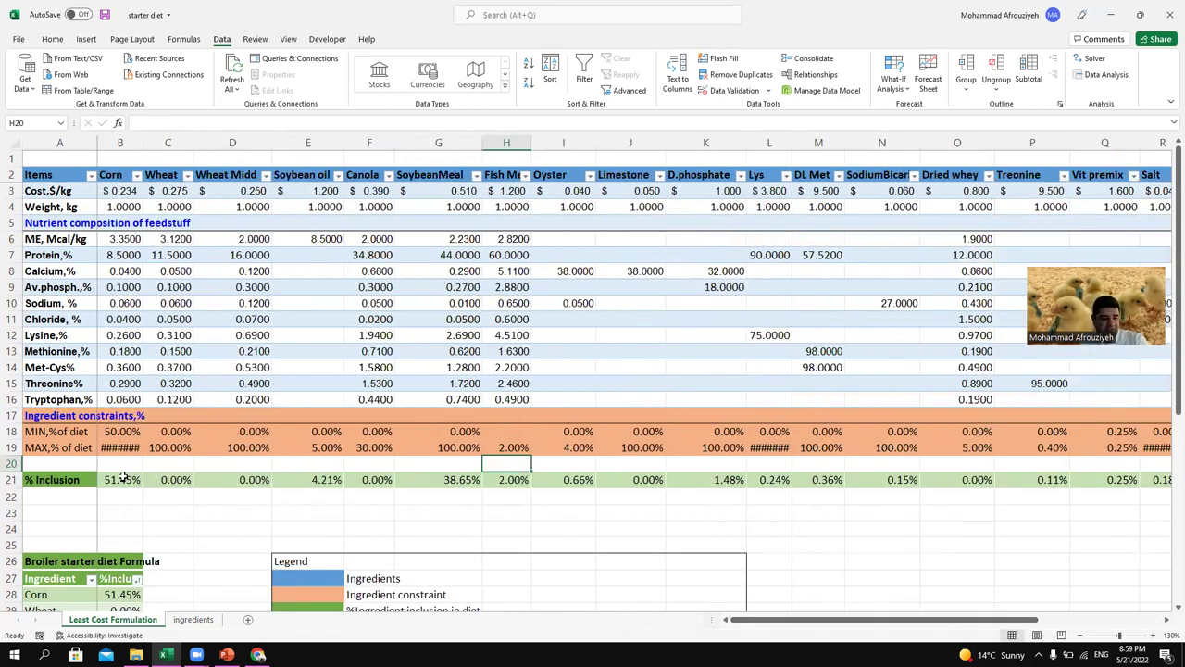
pyautogui.click(122, 478)
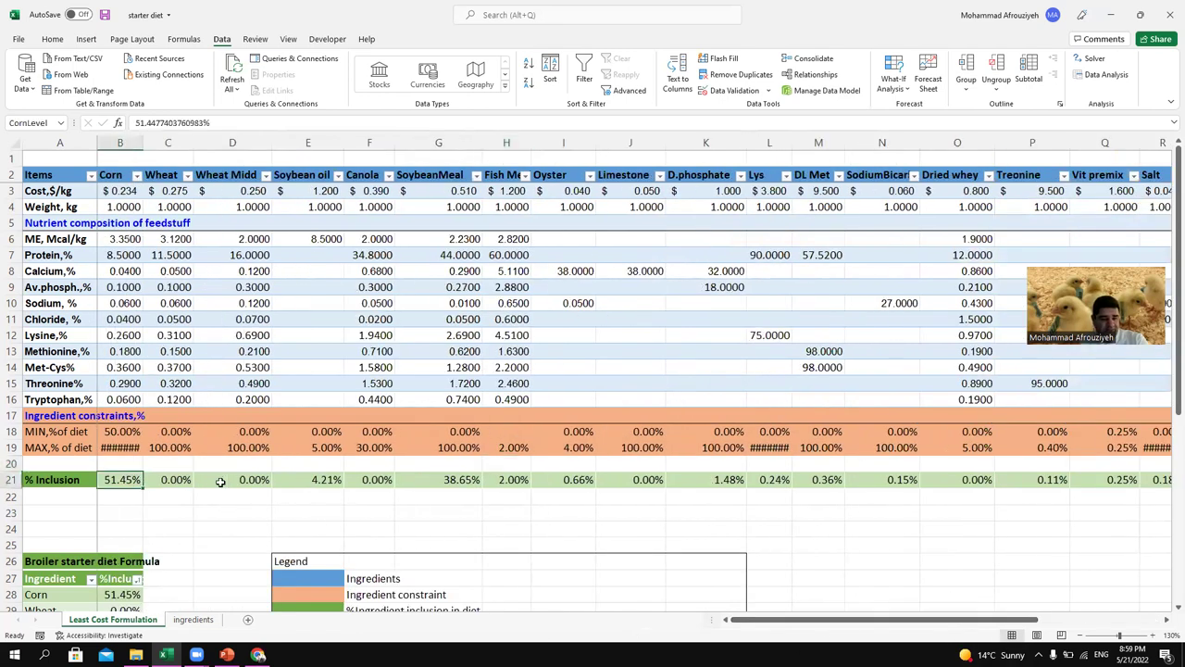
pyautogui.click(292, 483)
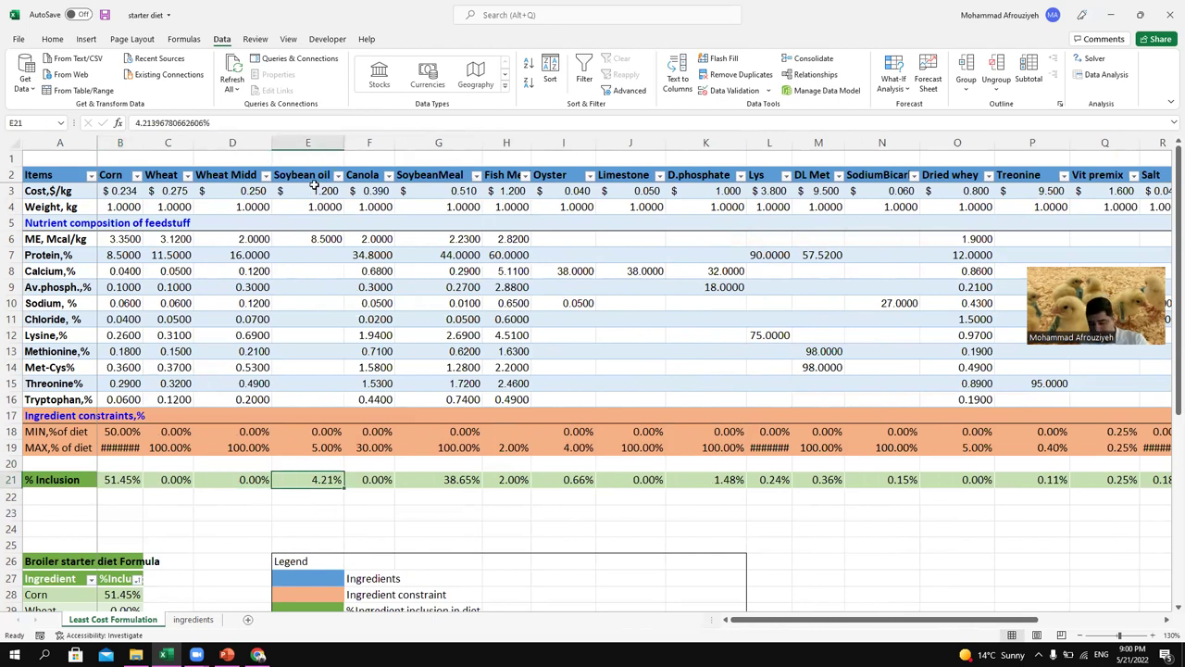
pyautogui.scroll(1, 324, 175)
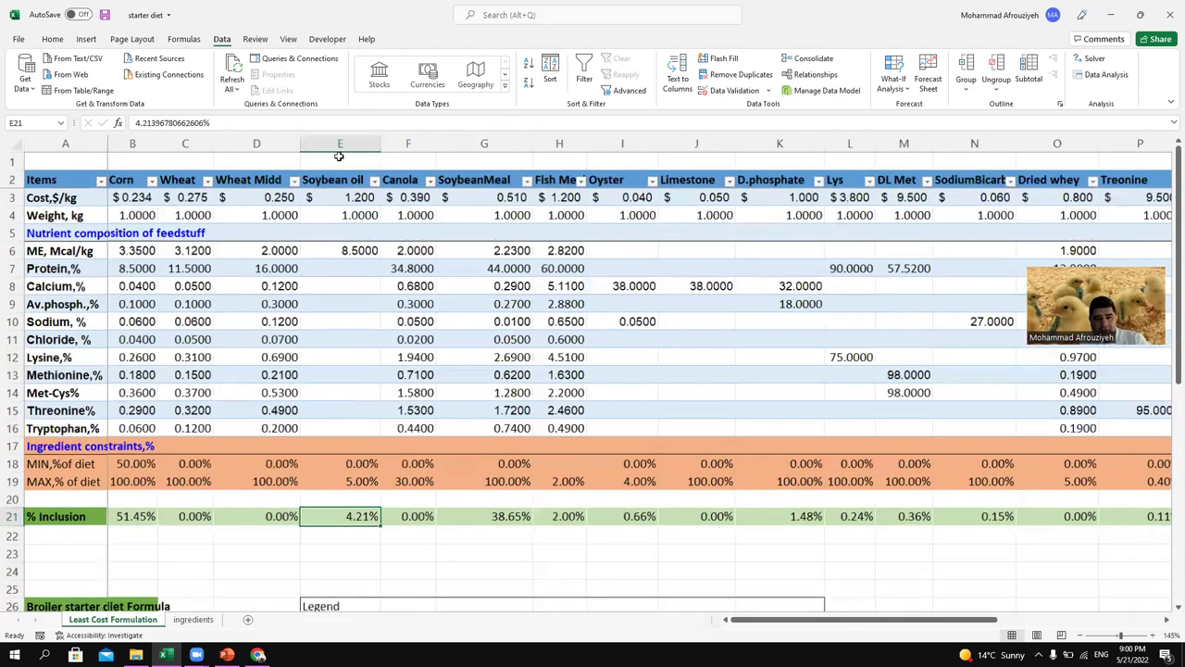
pyautogui.click(341, 143)
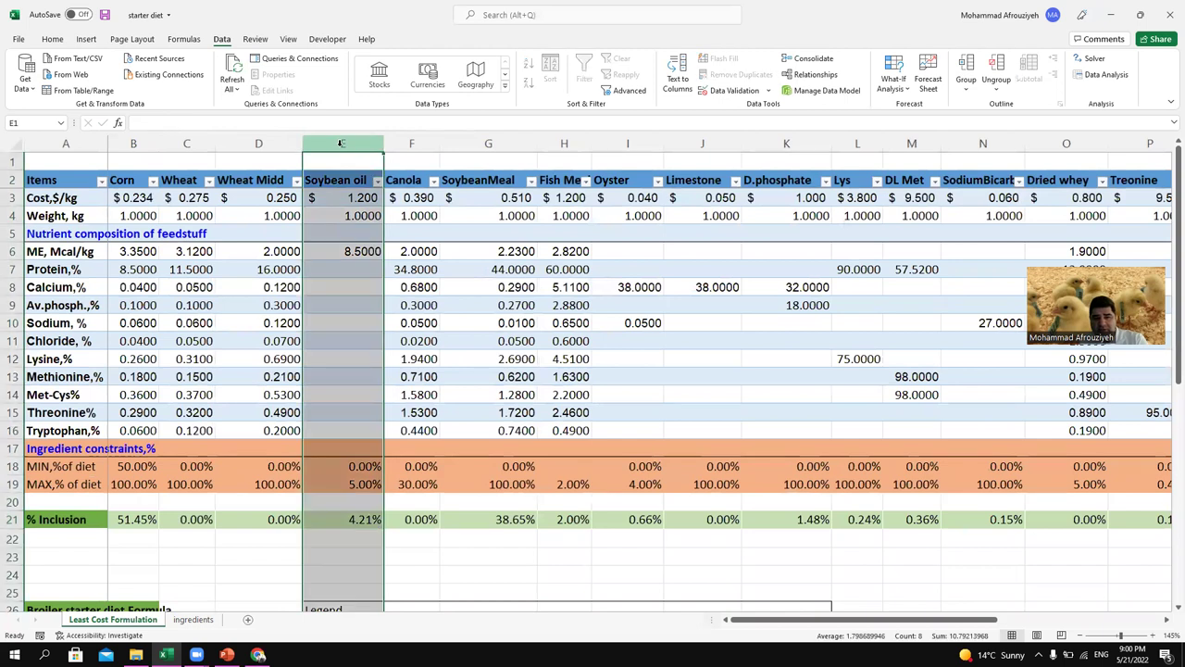
pyautogui.click(338, 186)
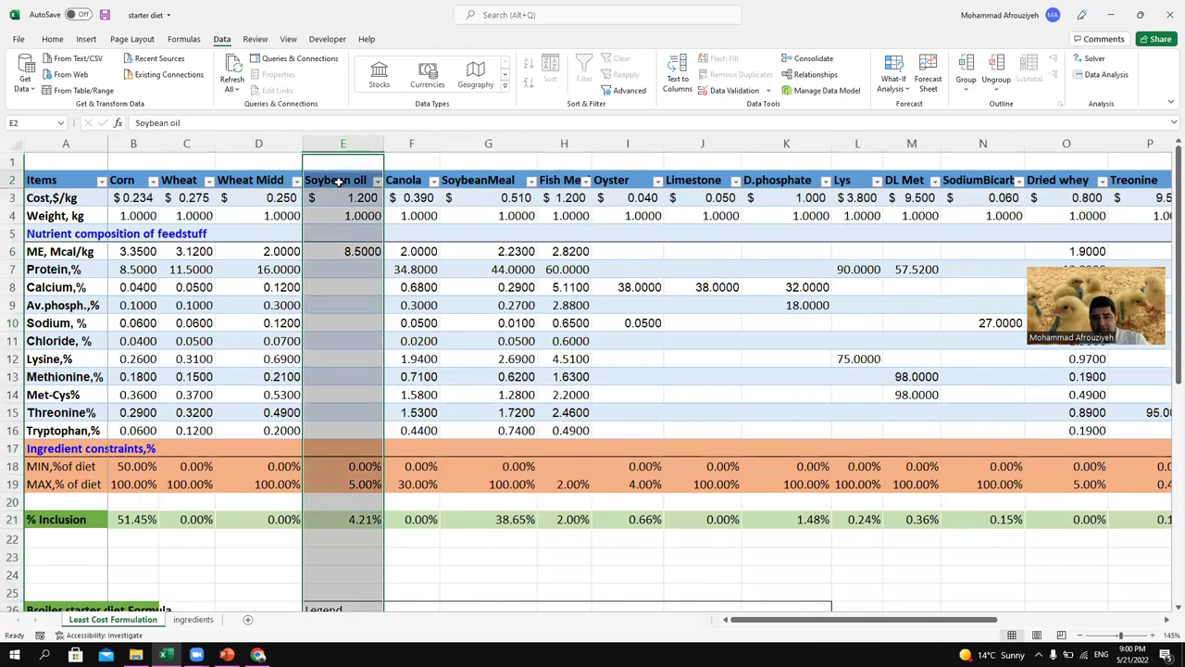
pyautogui.click(343, 519)
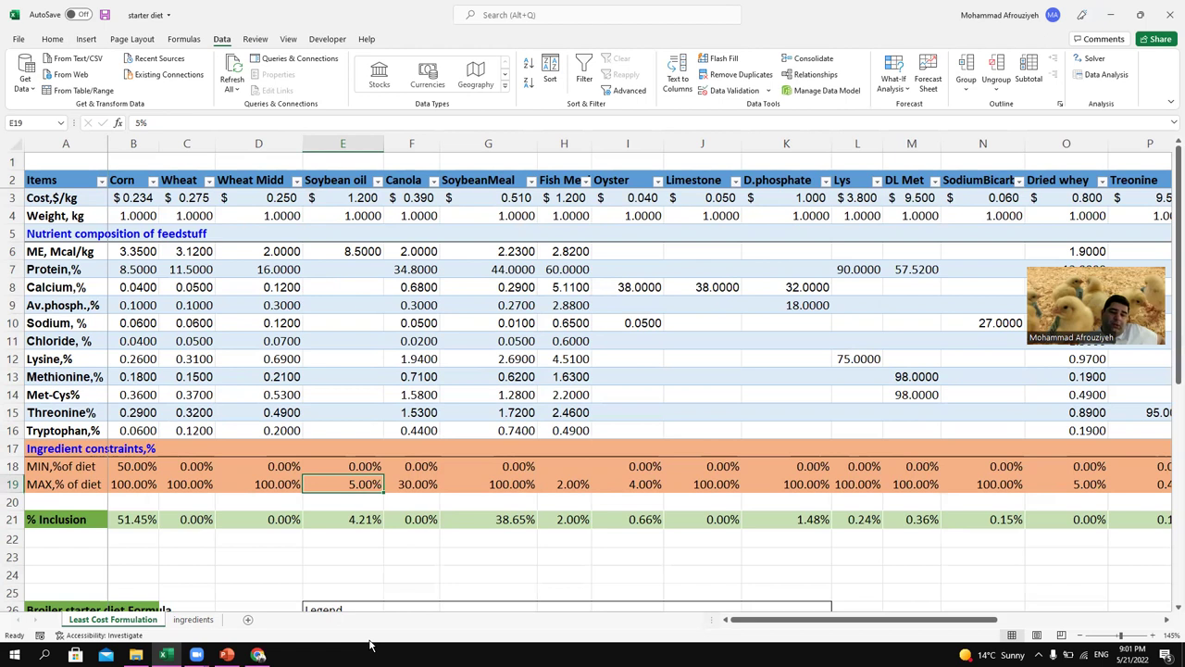
# Step: Enter 1% as soybean oil's maximum inclusion in E19 and bring Solver back up
pyautogui.write('1')
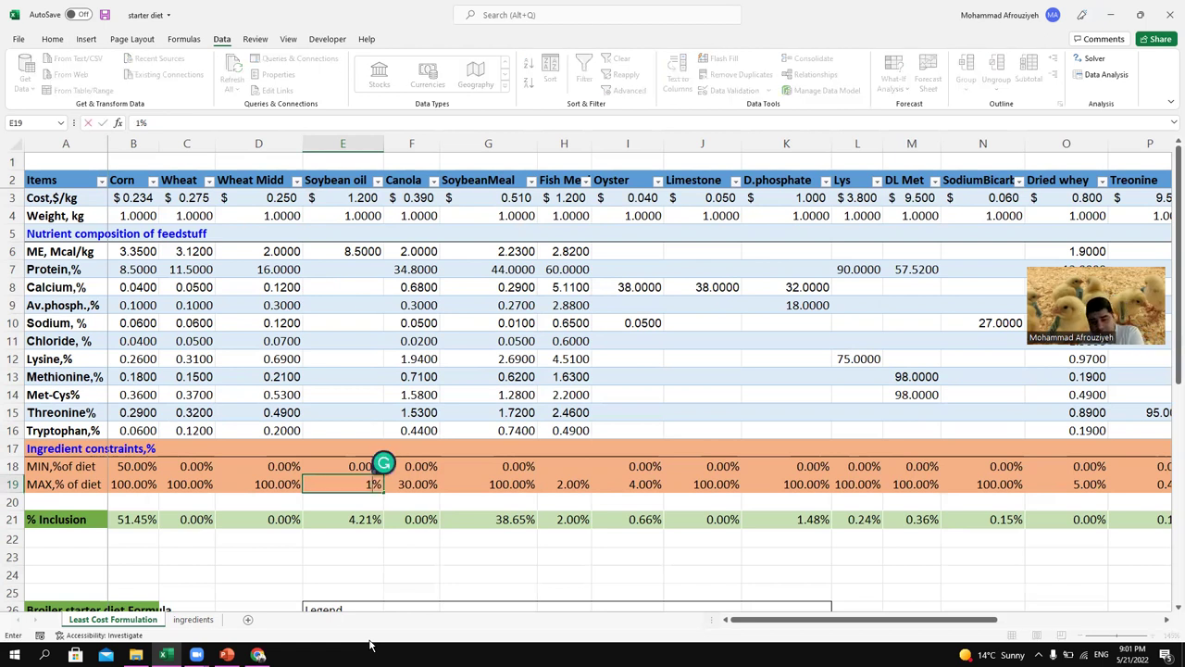
pyautogui.press('Tab')
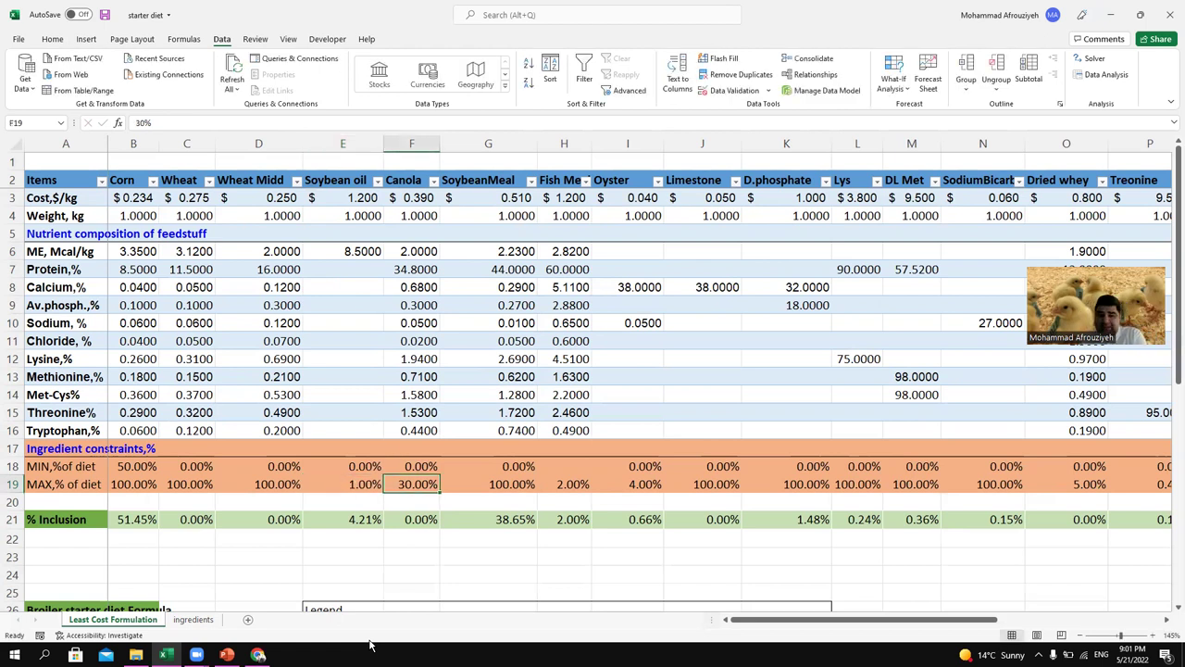
pyautogui.click(325, 488)
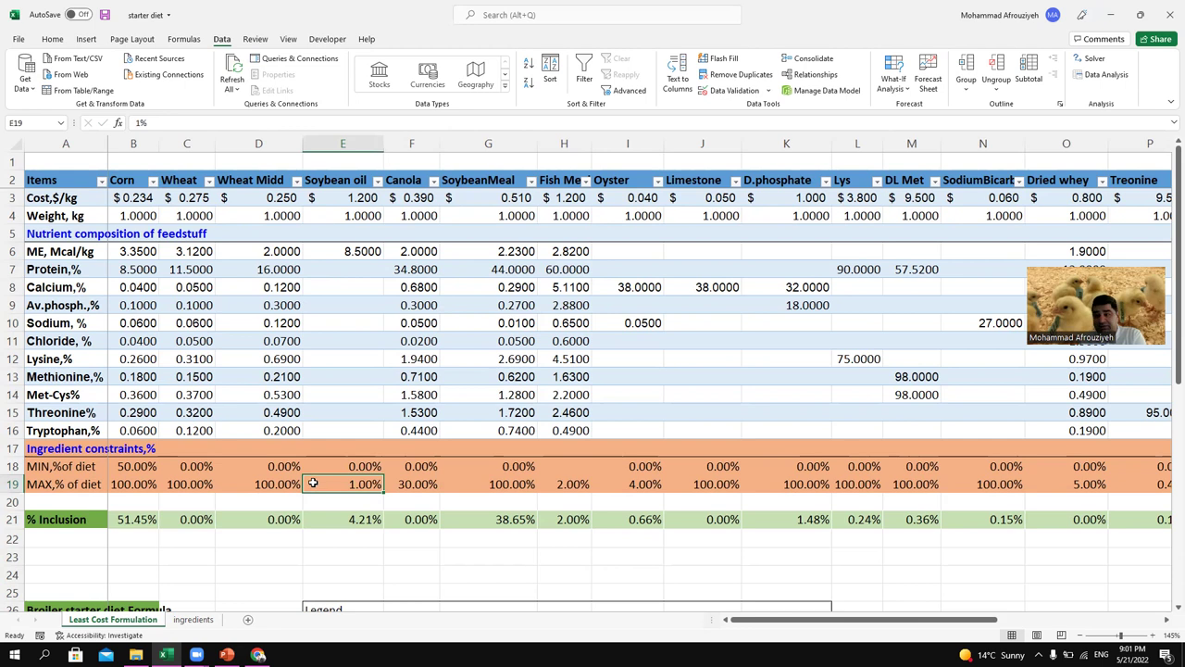
pyautogui.click(1089, 59)
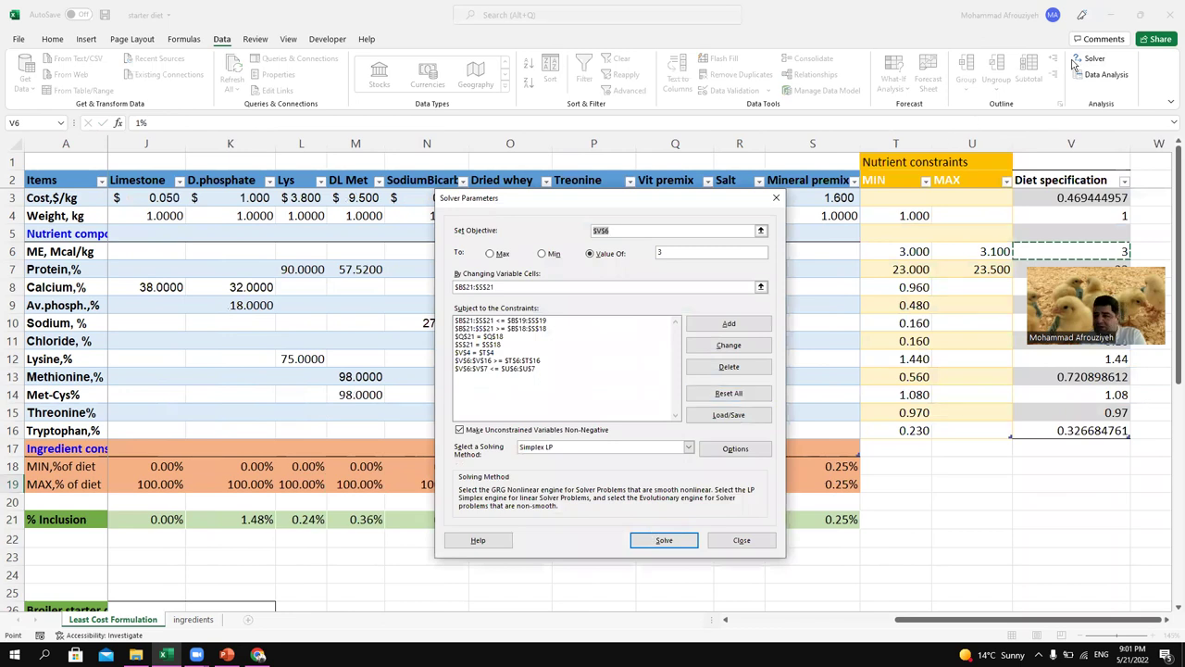
# Step: Run Solver with the 1% soybean oil cap and dismiss the no-feasible-solution report
pyautogui.click(641, 545)
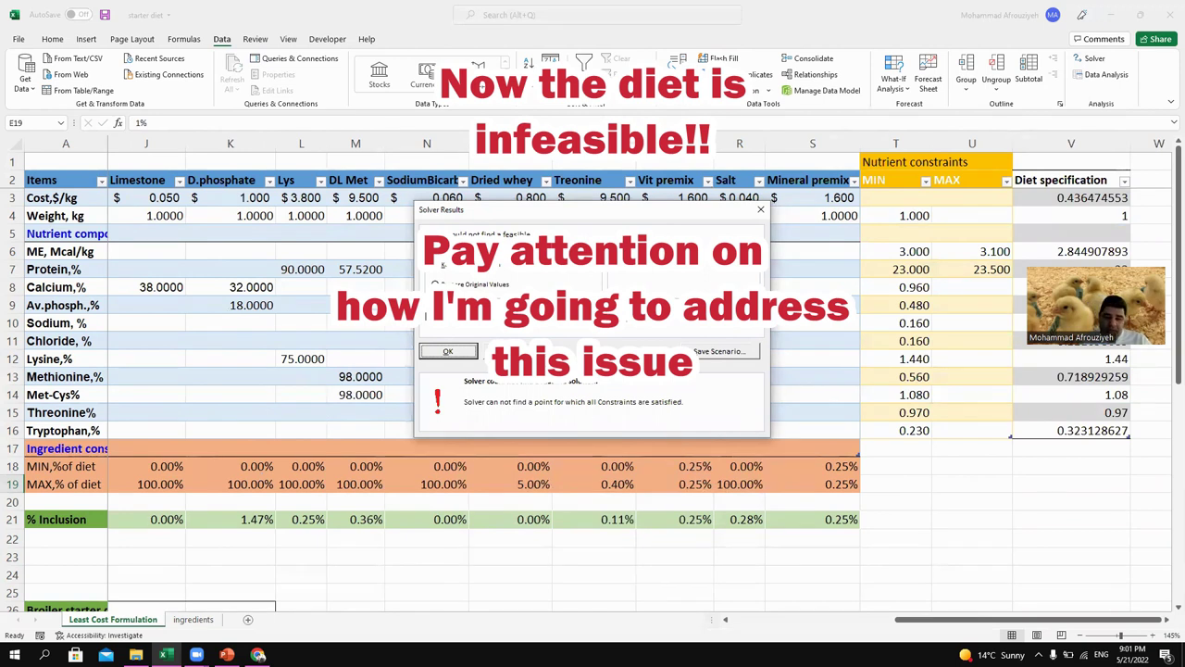
pyautogui.click(447, 352)
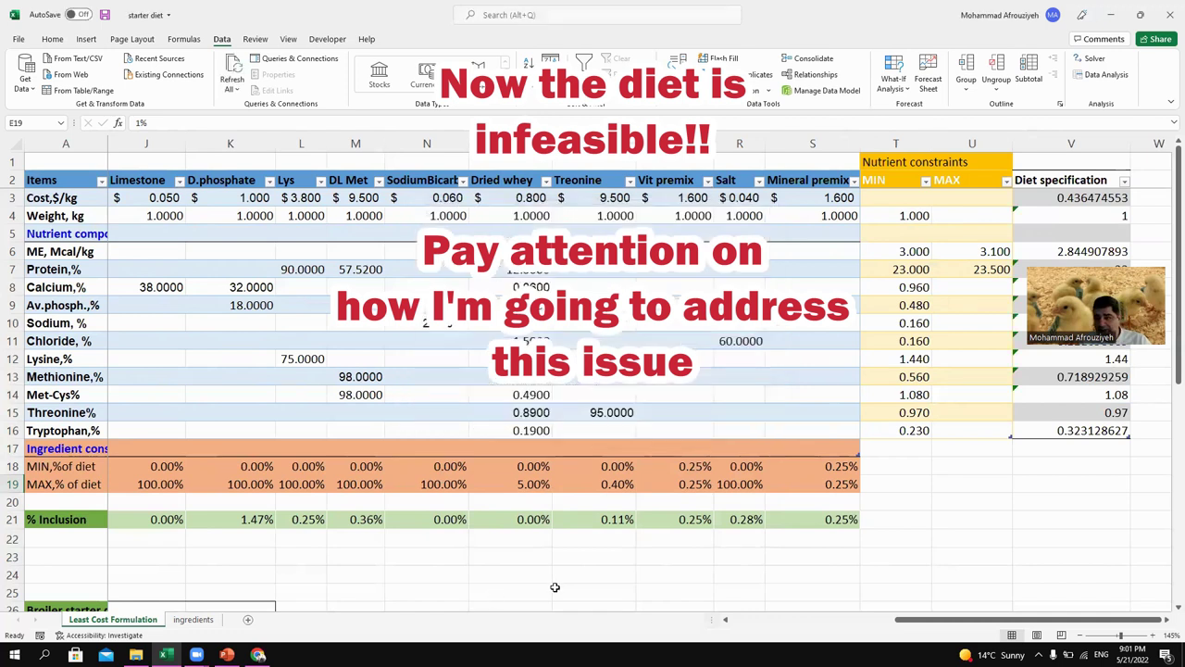
pyautogui.moveTo(940, 622); pyautogui.dragTo(722, 621)
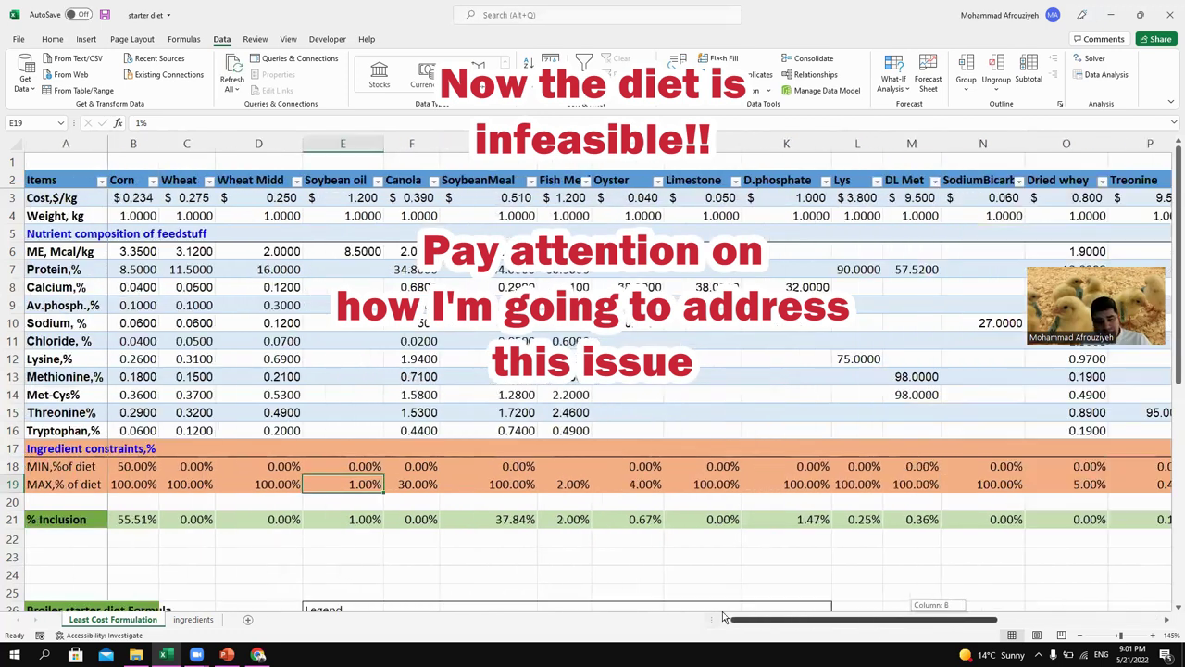
pyautogui.click(127, 520)
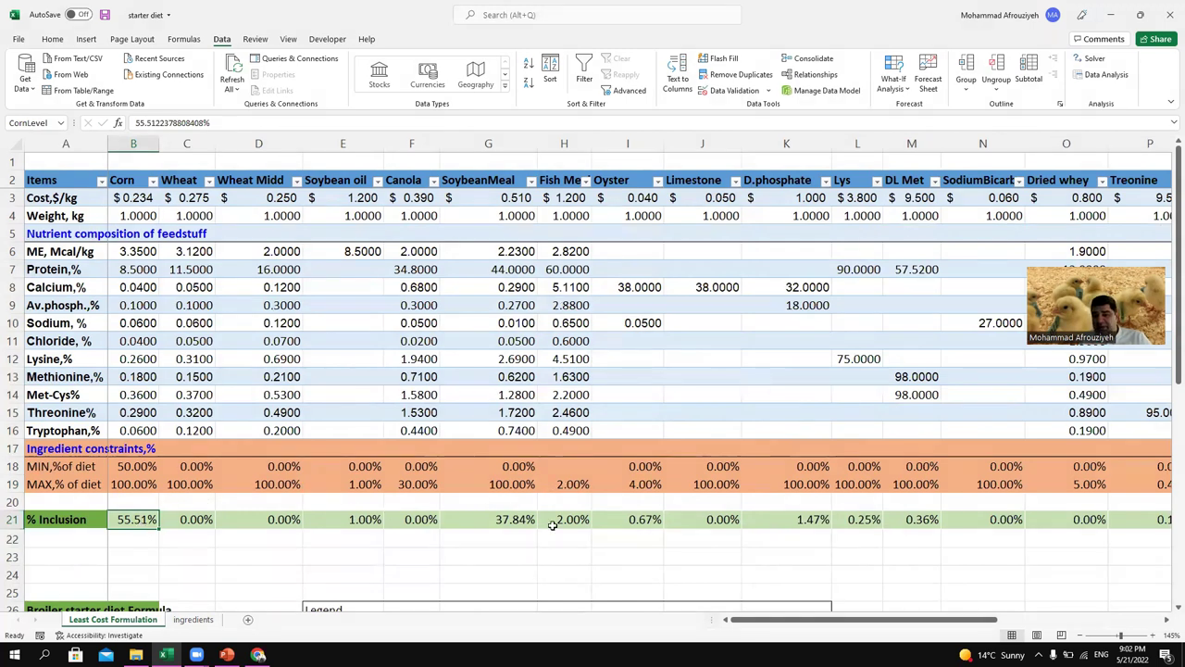
pyautogui.click(567, 486)
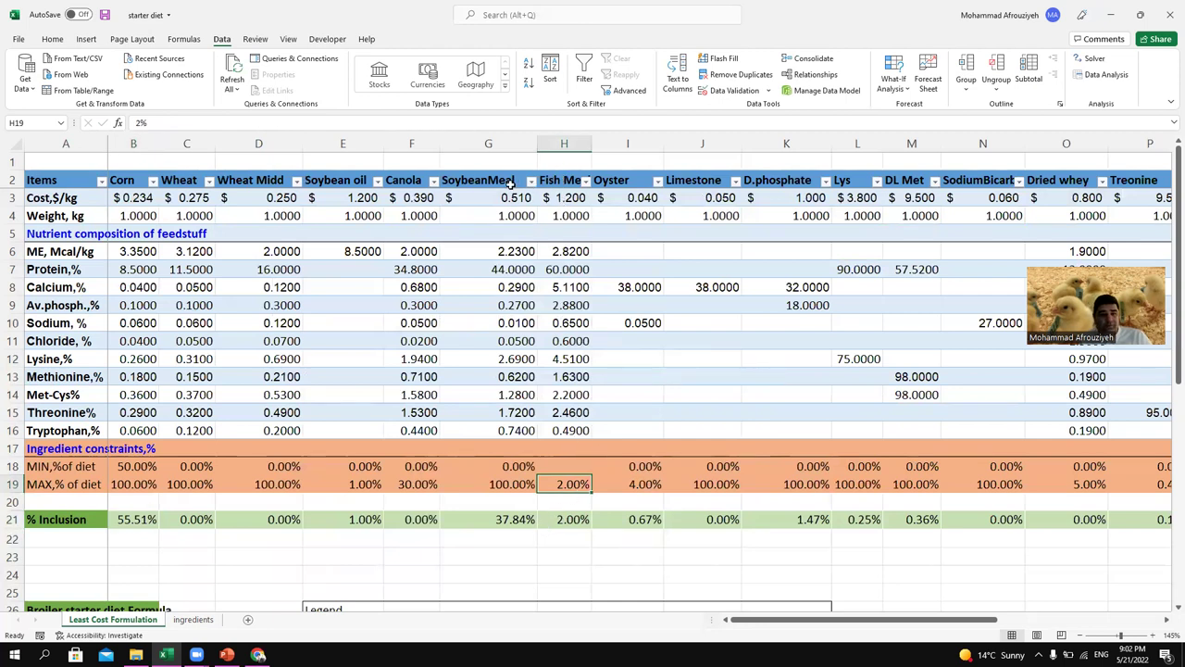
pyautogui.click(559, 182)
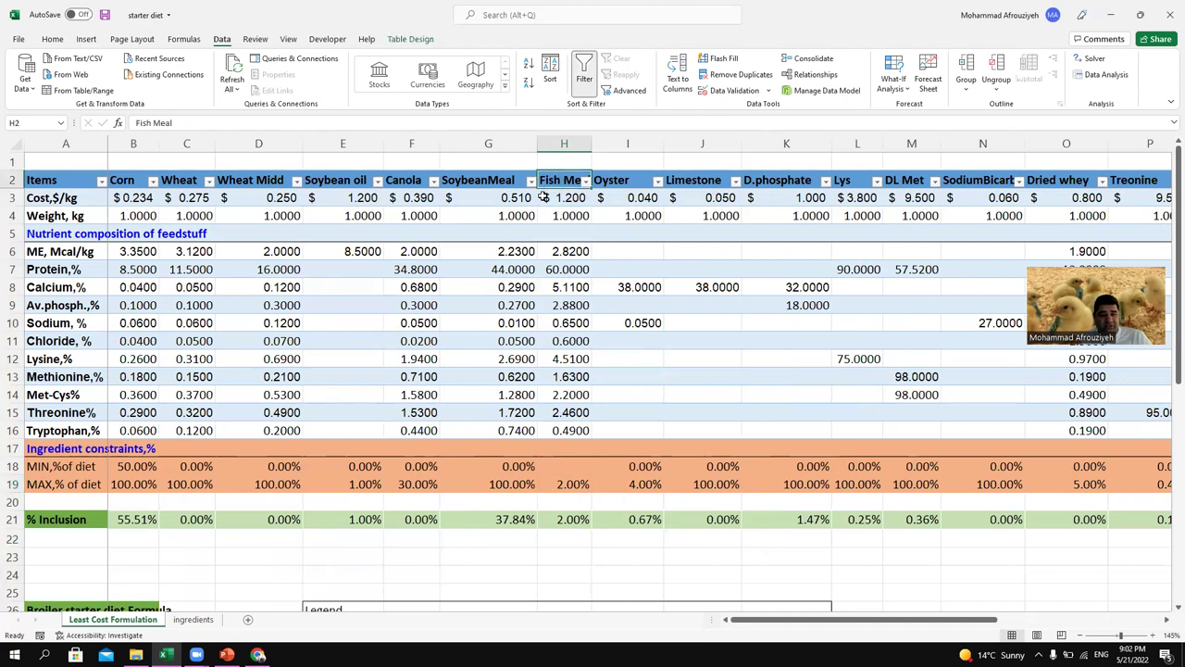
pyautogui.click(567, 270)
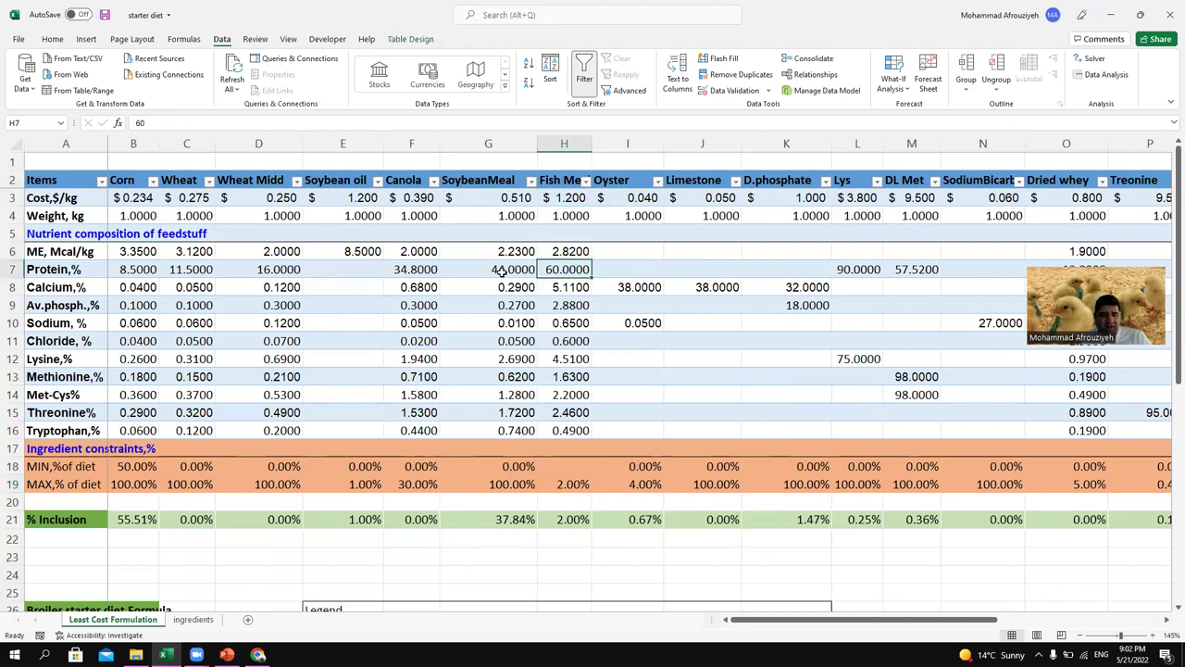
pyautogui.click(500, 271)
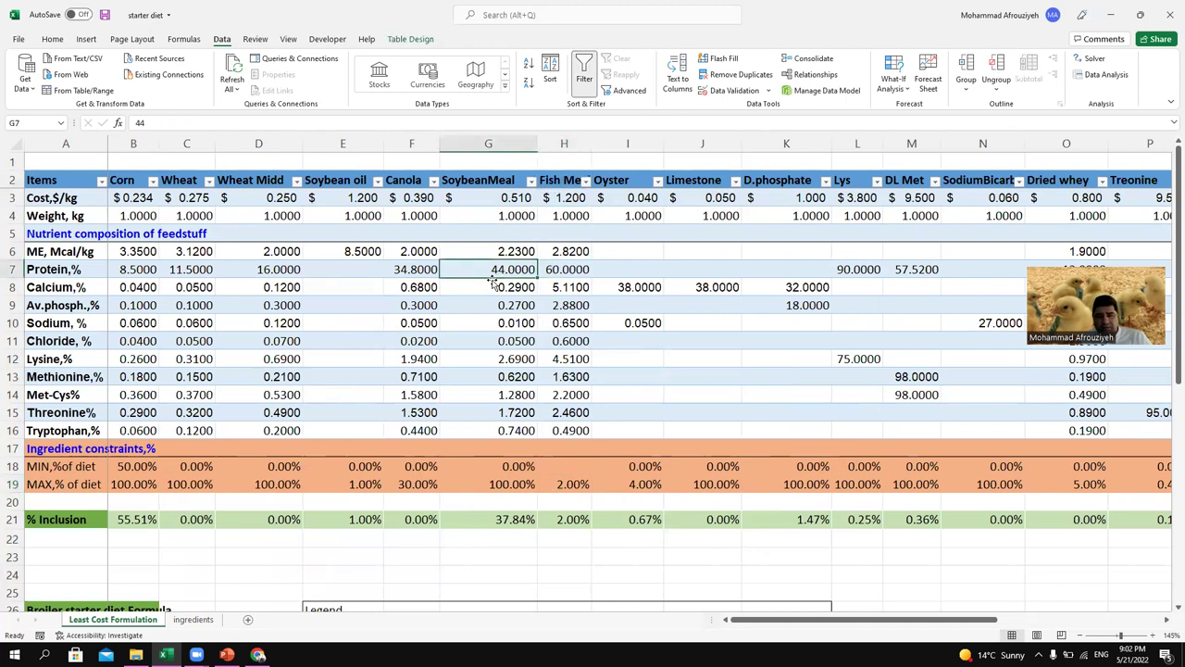
pyautogui.click(557, 269)
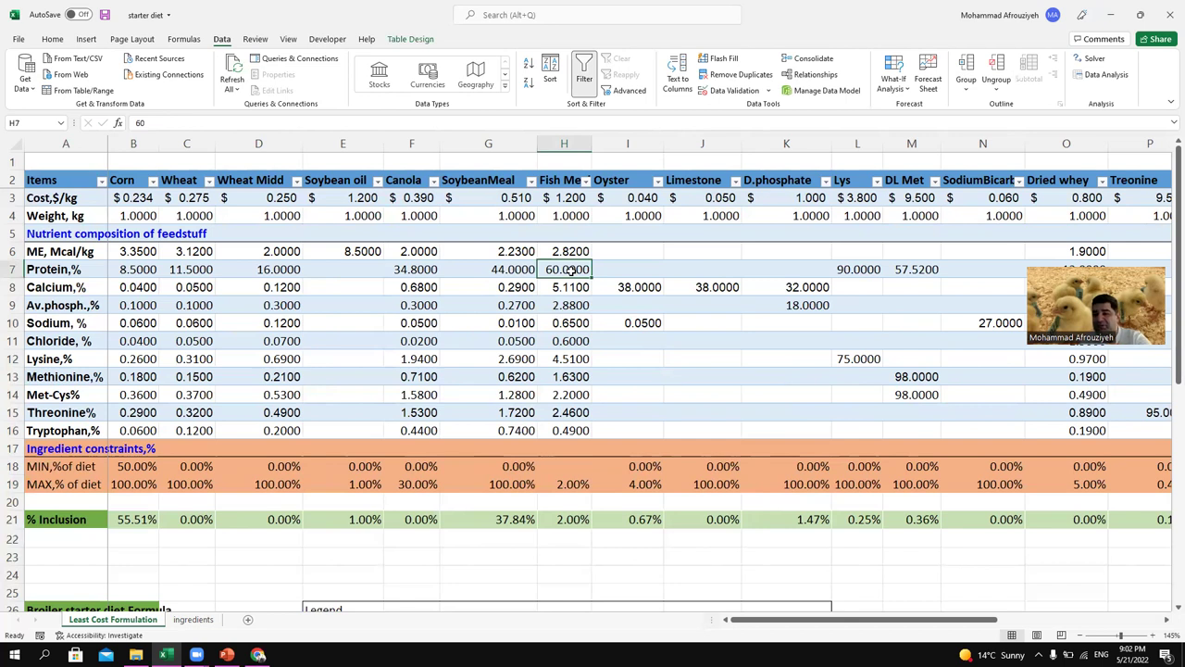
pyautogui.click(571, 484)
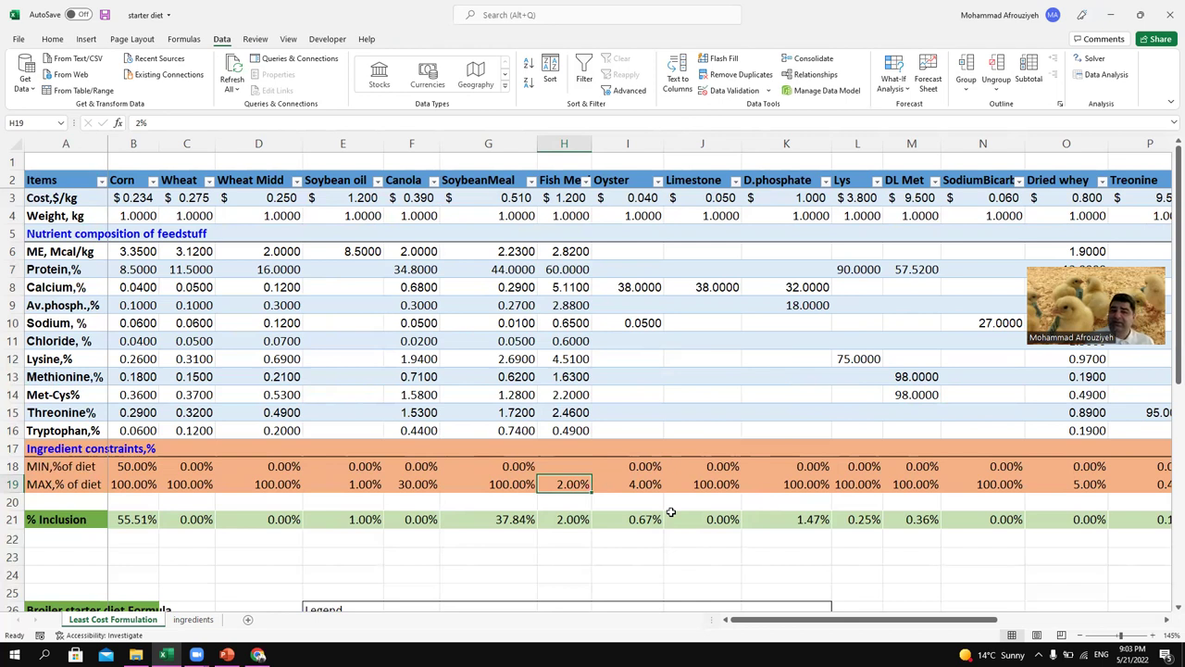
pyautogui.click(338, 480)
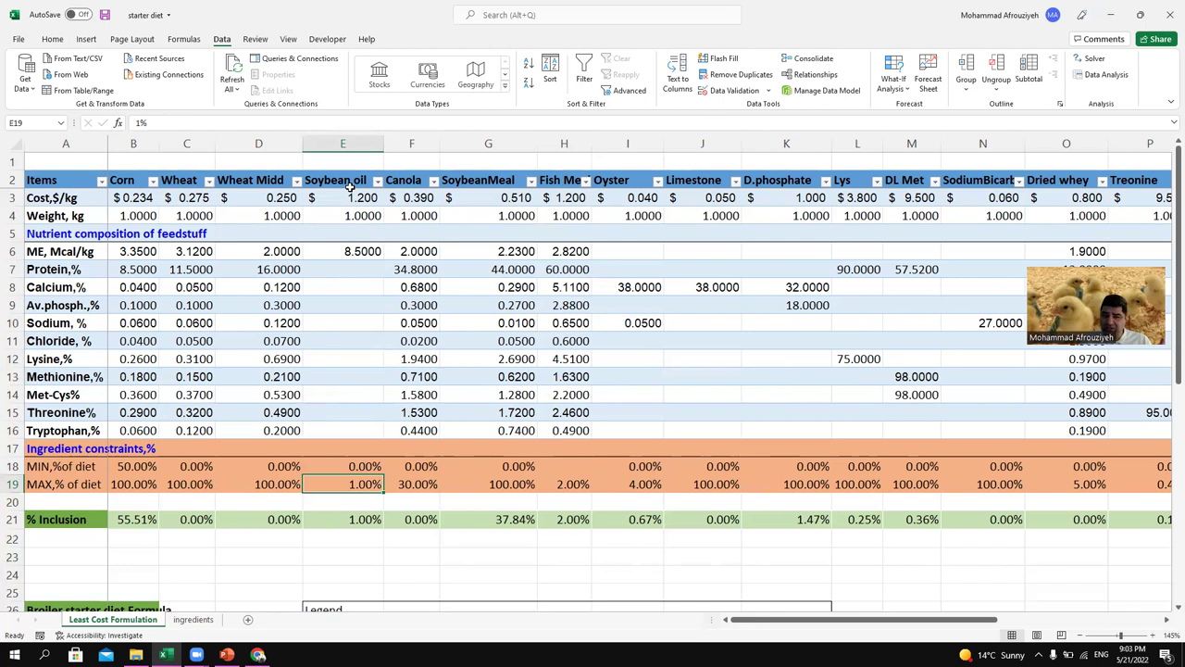
# Step: Check soybean oil's energy value in E6 and limit in E19, then return to the PowerPoint Outline slide
pyautogui.click(348, 253)
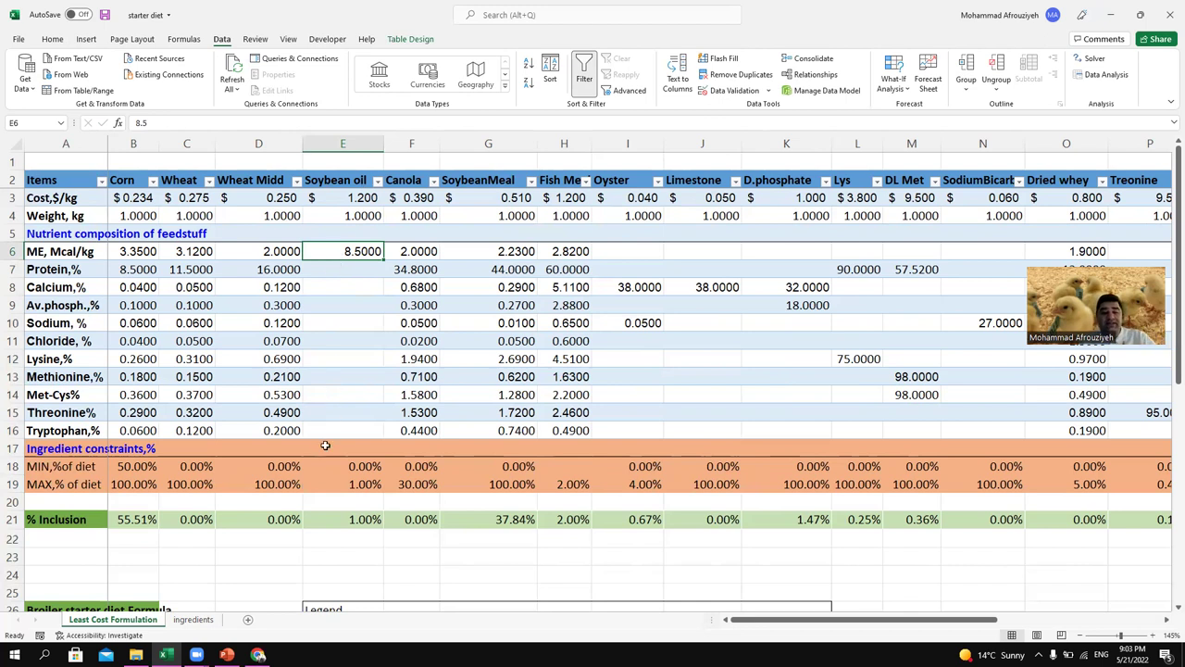
pyautogui.click(340, 483)
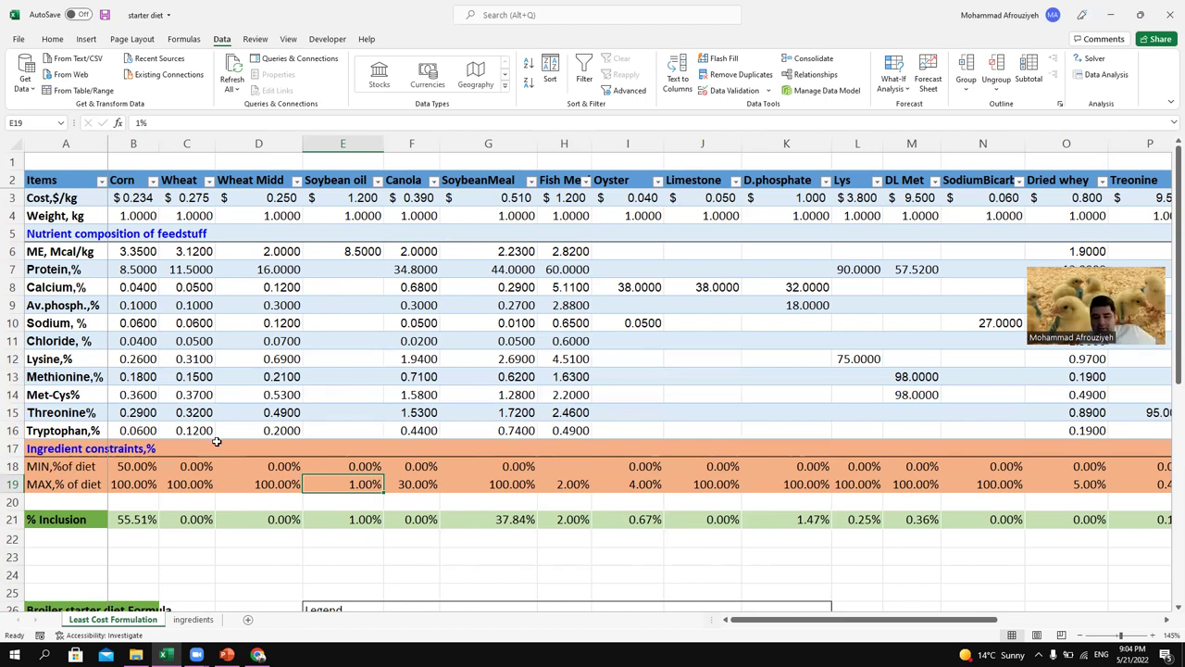
pyautogui.click(559, 500)
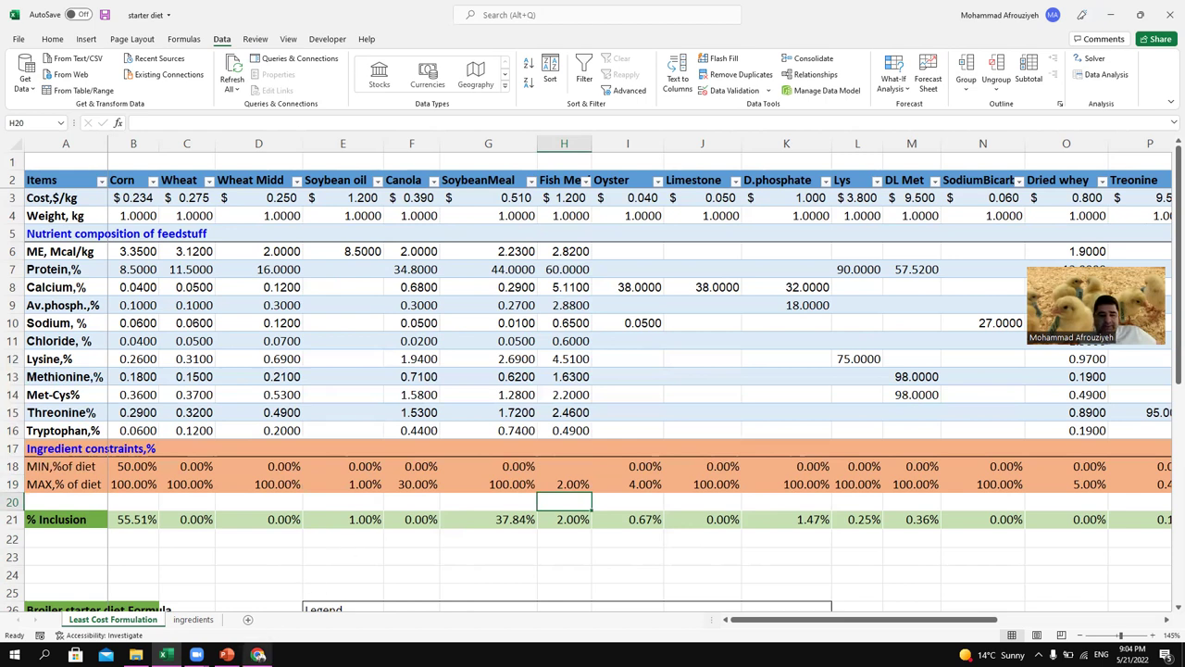
pyautogui.click(227, 655)
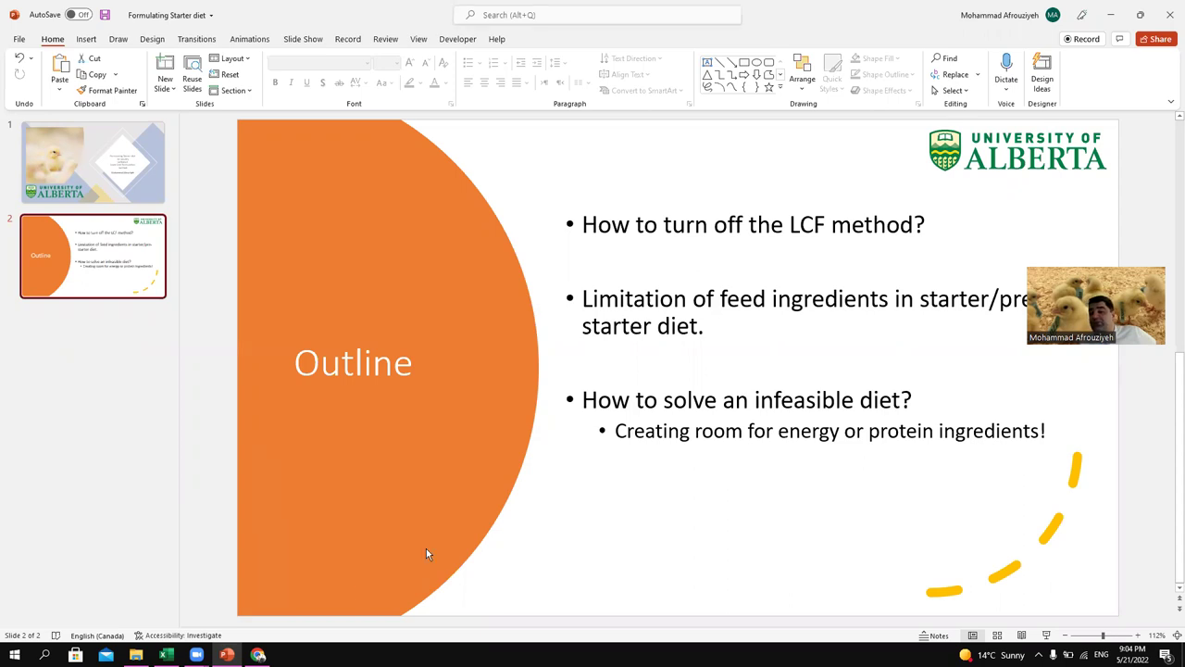
# Step: Bring the starter diet workbook's Least Cost Formulation sheet back in front of PowerPoint
pyautogui.click(166, 654)
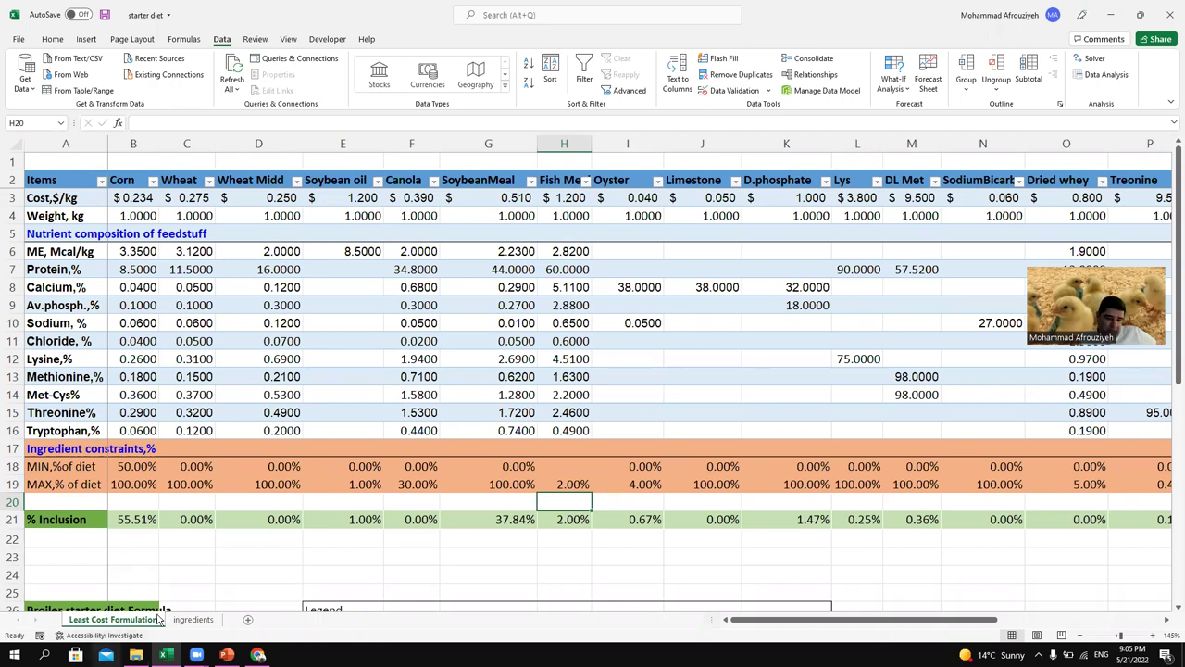
# Step: Copy the Soy protein concentrate data (C1:C15) from the ingredients sheet, then go back to Least Cost Formulation
pyautogui.click(192, 619)
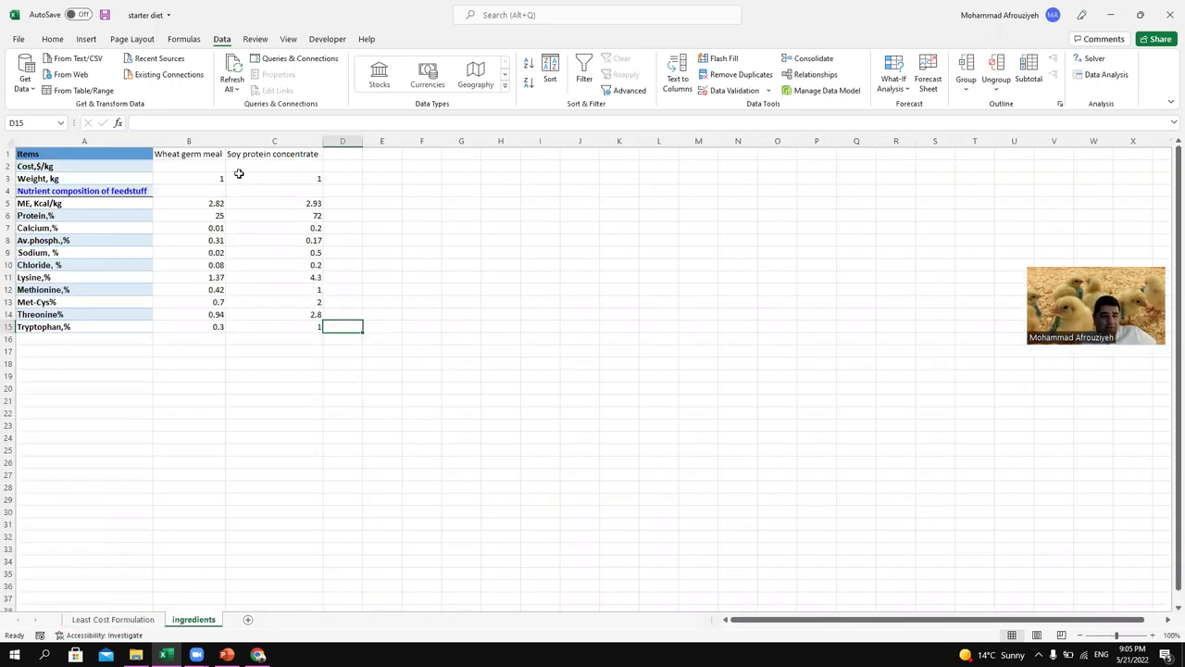
pyautogui.moveTo(254, 156); pyautogui.dragTo(240, 323)
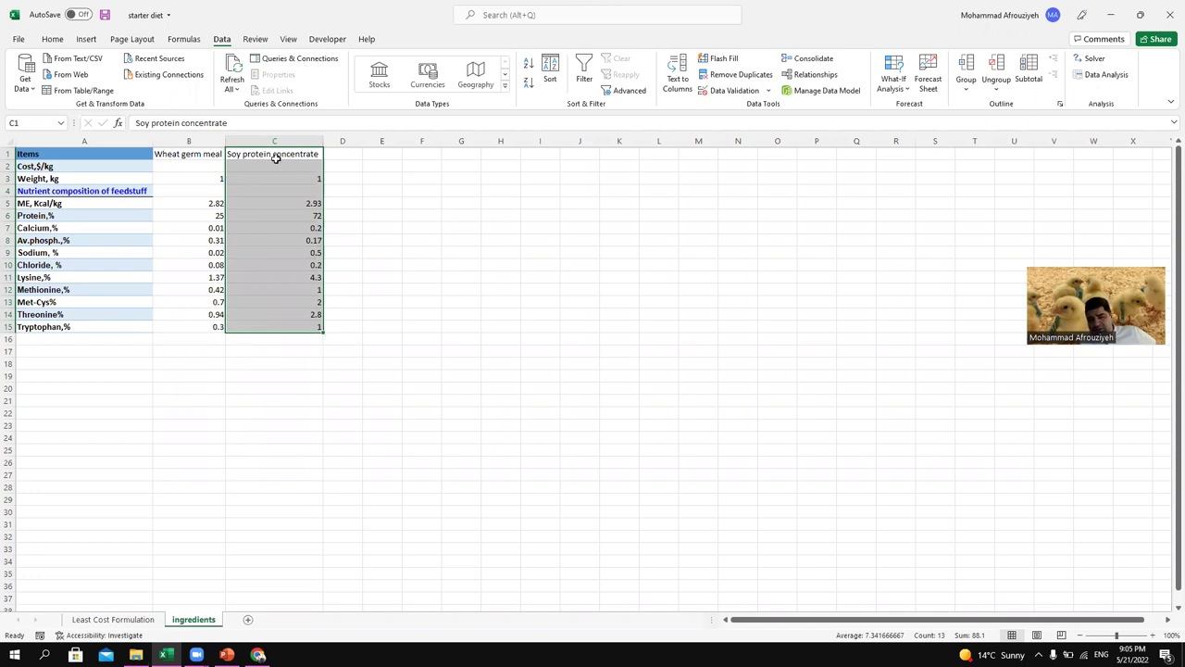
pyautogui.rightClick(274, 155)
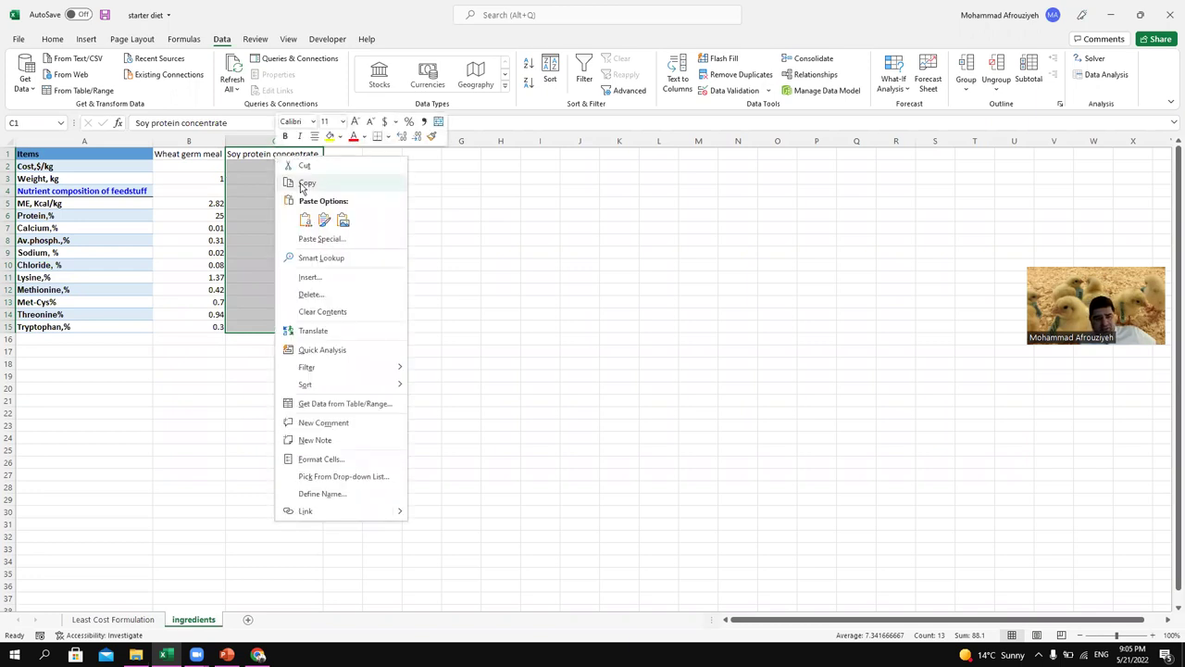
pyautogui.click(305, 179)
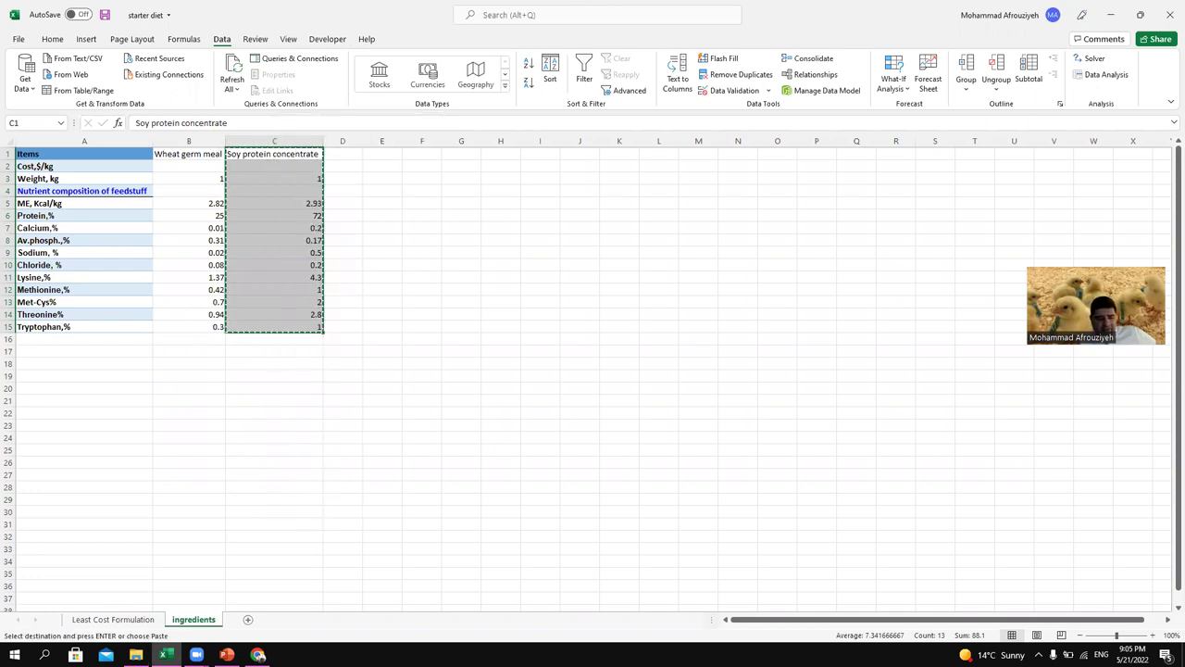
pyautogui.click(113, 619)
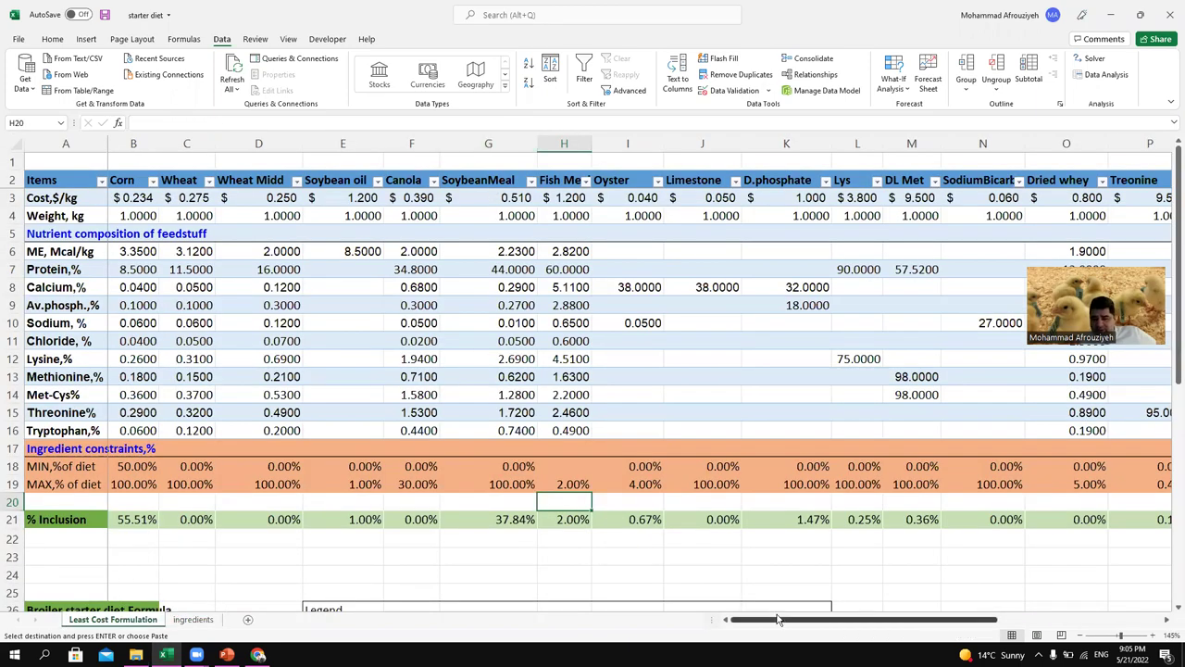
pyautogui.moveTo(785, 620); pyautogui.dragTo(906, 618)
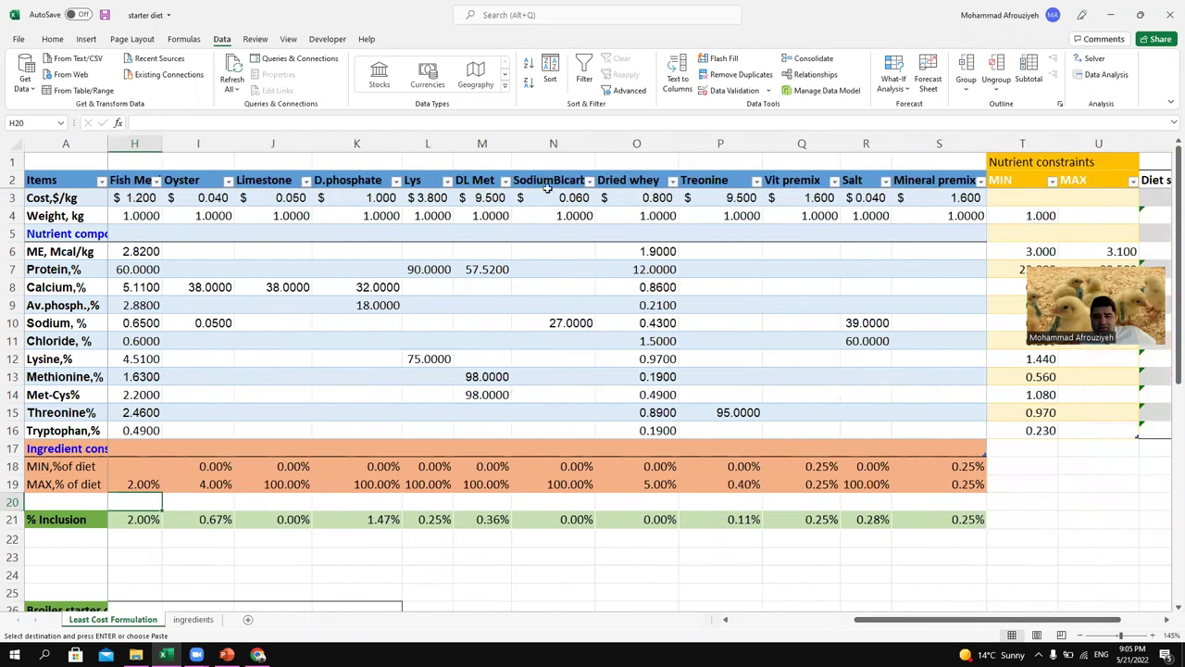
pyautogui.click(631, 181)
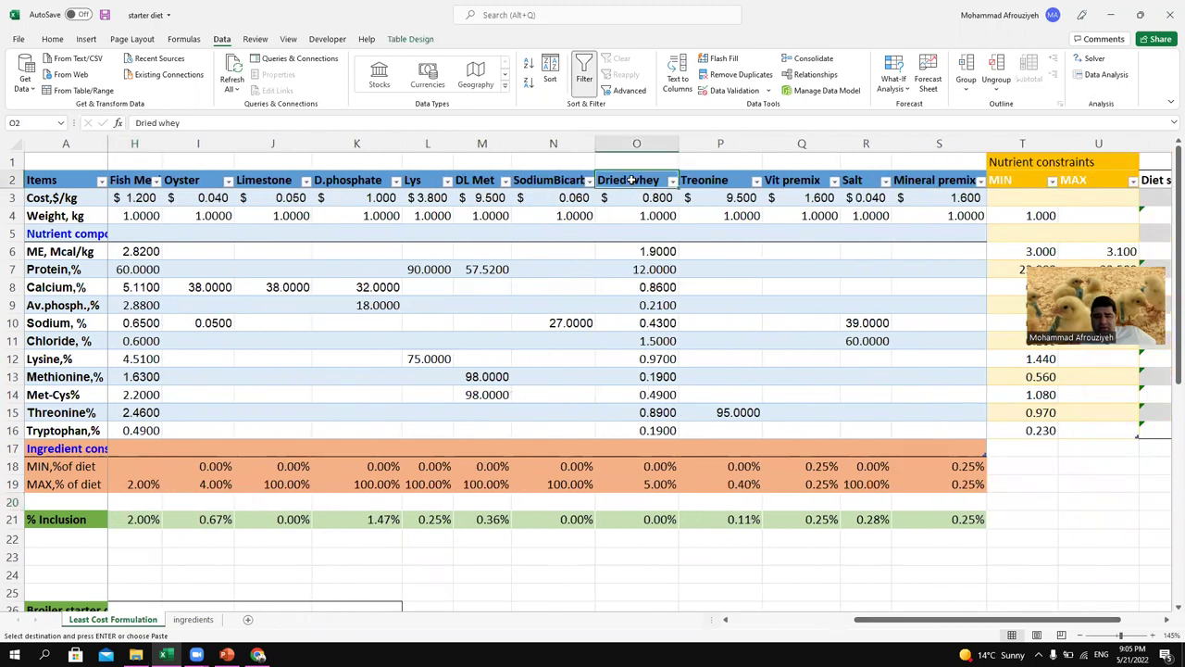
pyautogui.moveTo(631, 190); pyautogui.dragTo(630, 431)
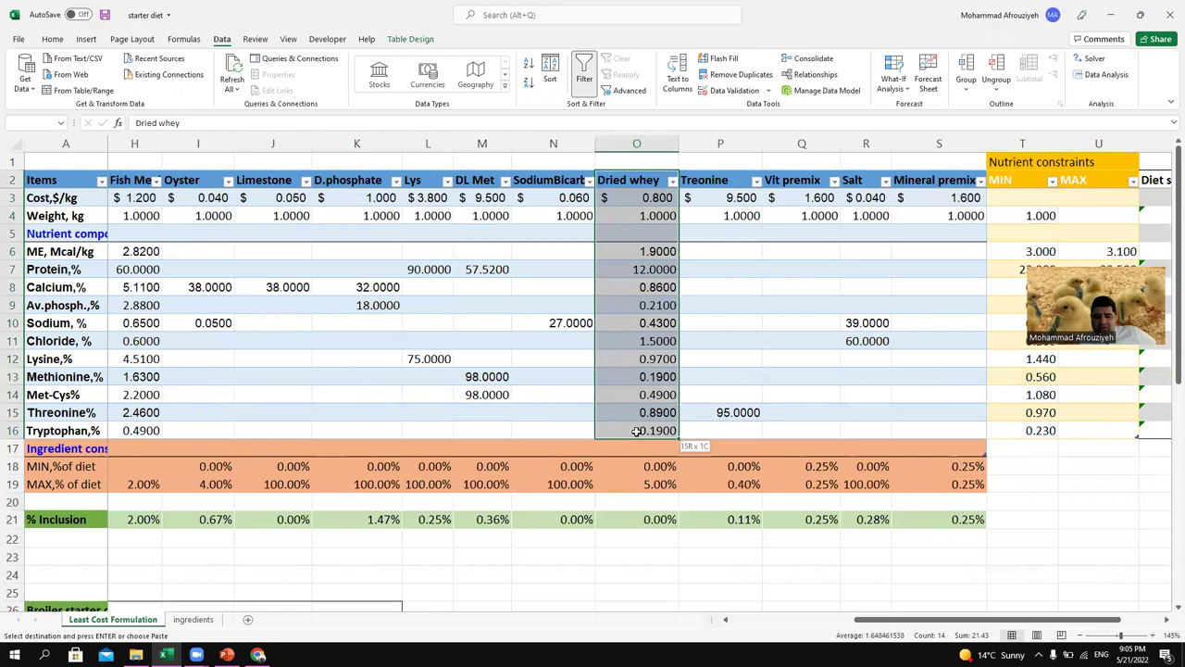
pyautogui.rightClick(621, 180)
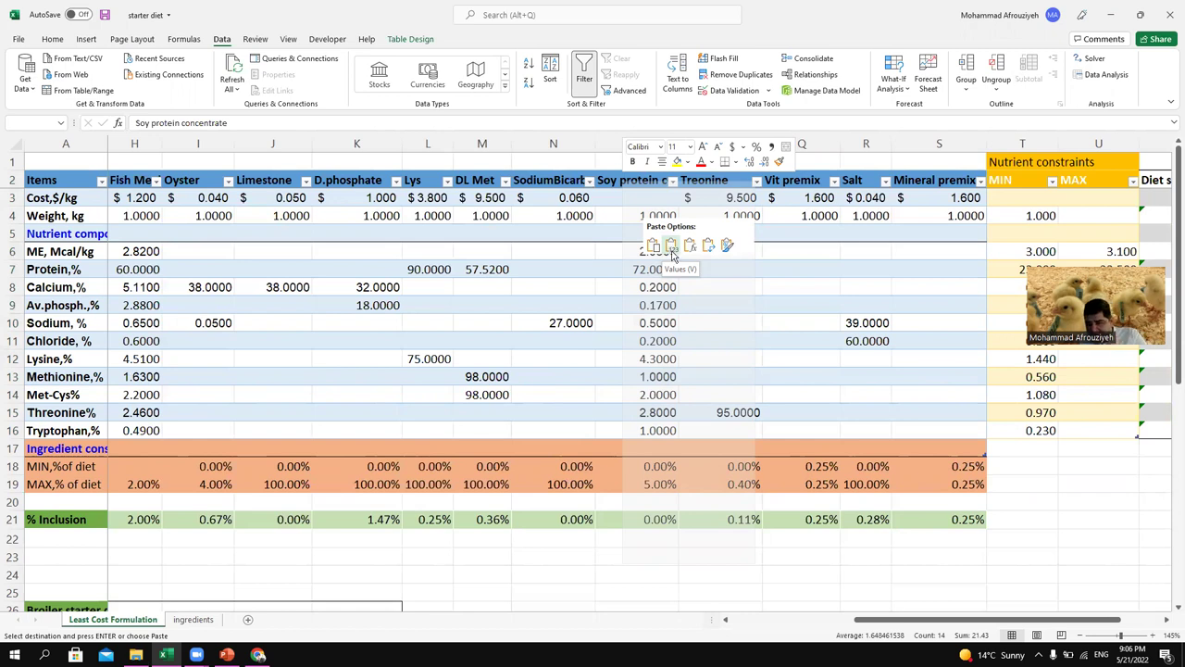
pyautogui.click(671, 245)
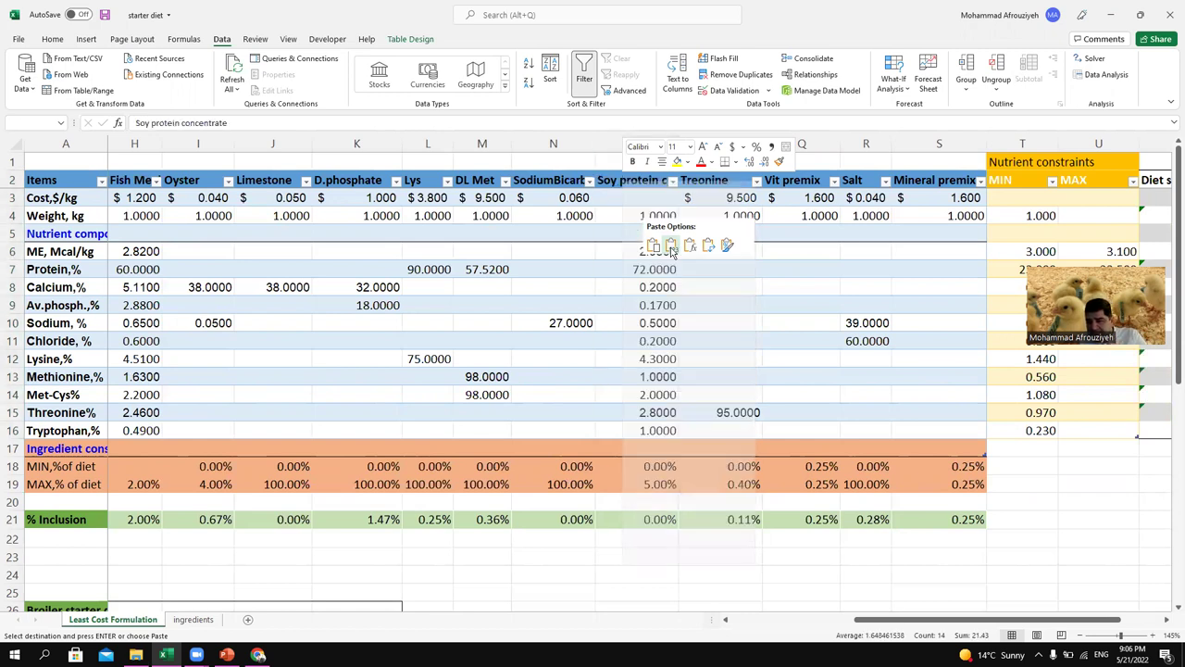
pyautogui.click(632, 182)
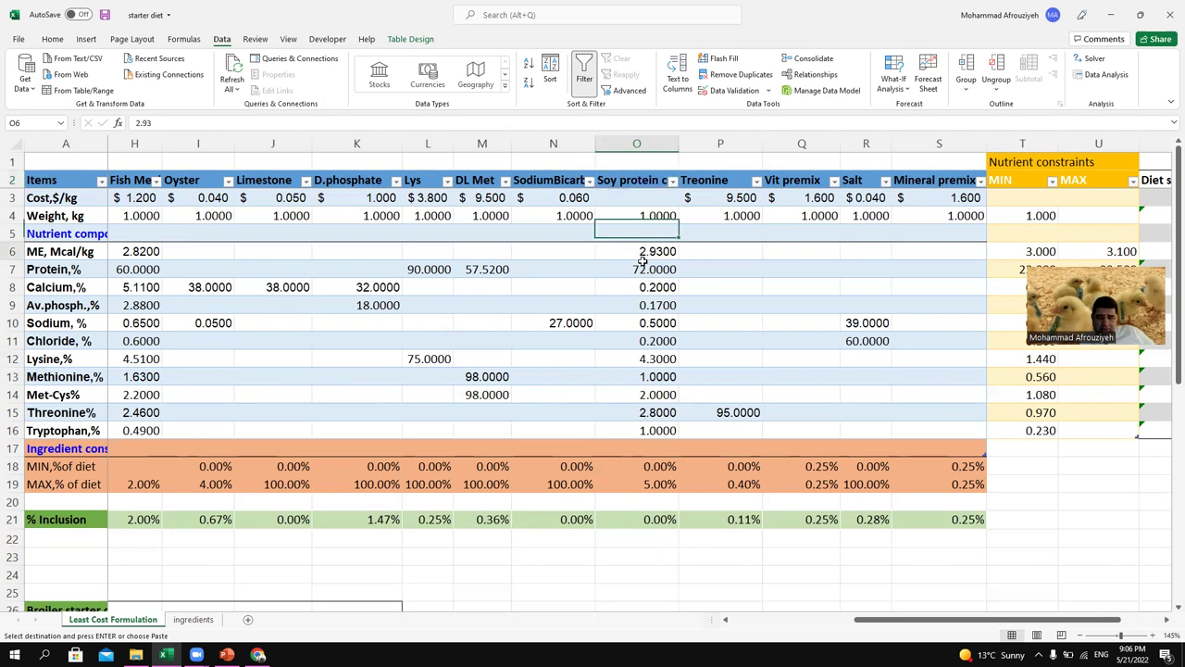
pyautogui.moveTo(641, 251); pyautogui.dragTo(644, 318)
pyautogui.moveTo(782, 628); pyautogui.dragTo(869, 615)
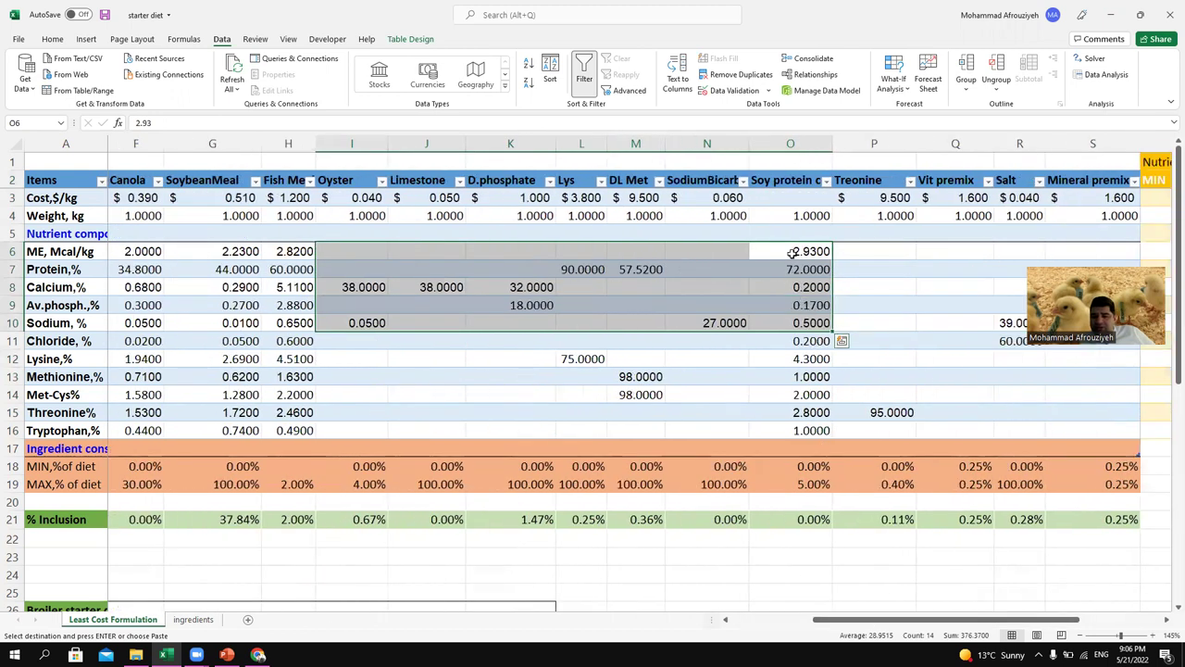
pyautogui.click(792, 251)
pyautogui.hotkey('ctrl', 'v')
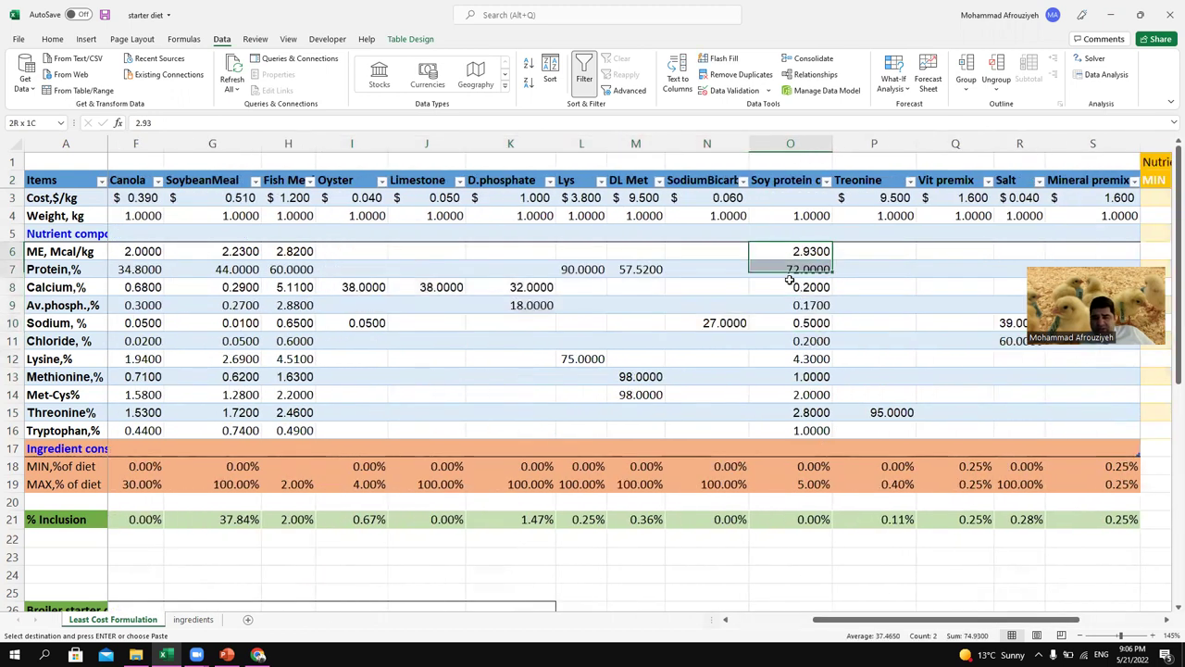
pyautogui.click(783, 197)
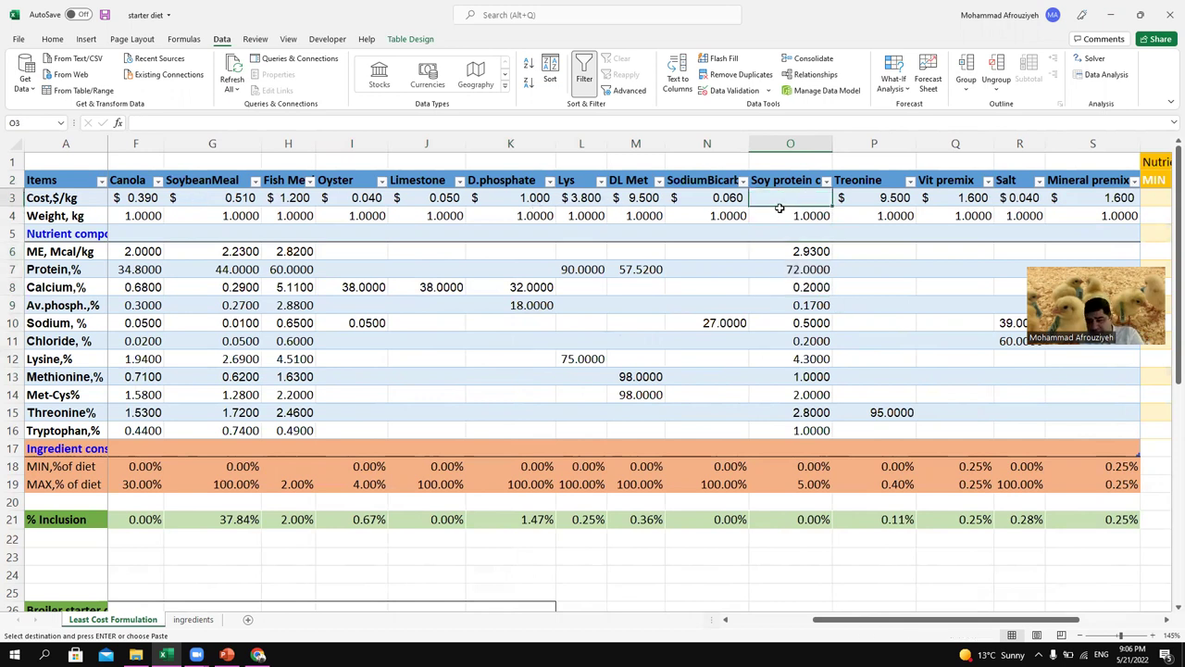
pyautogui.scroll(1, 779, 207)
pyautogui.scroll(1, 897, 623)
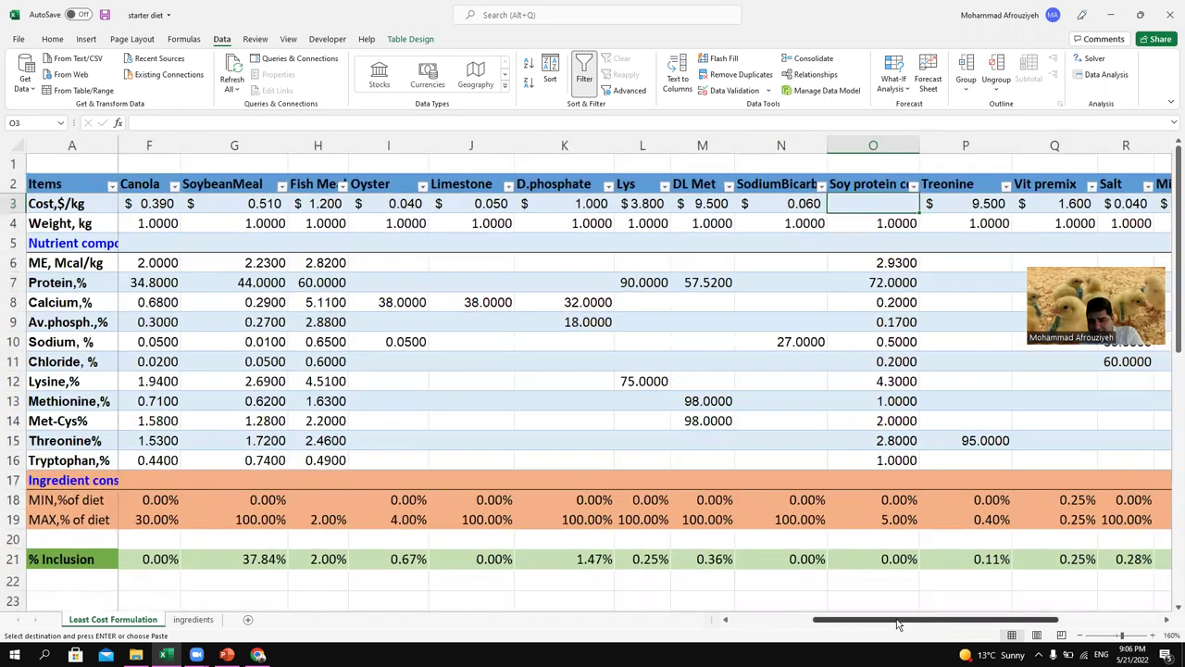
pyautogui.hscroll(3, 951, 629)
pyautogui.scroll(1, 653, 267)
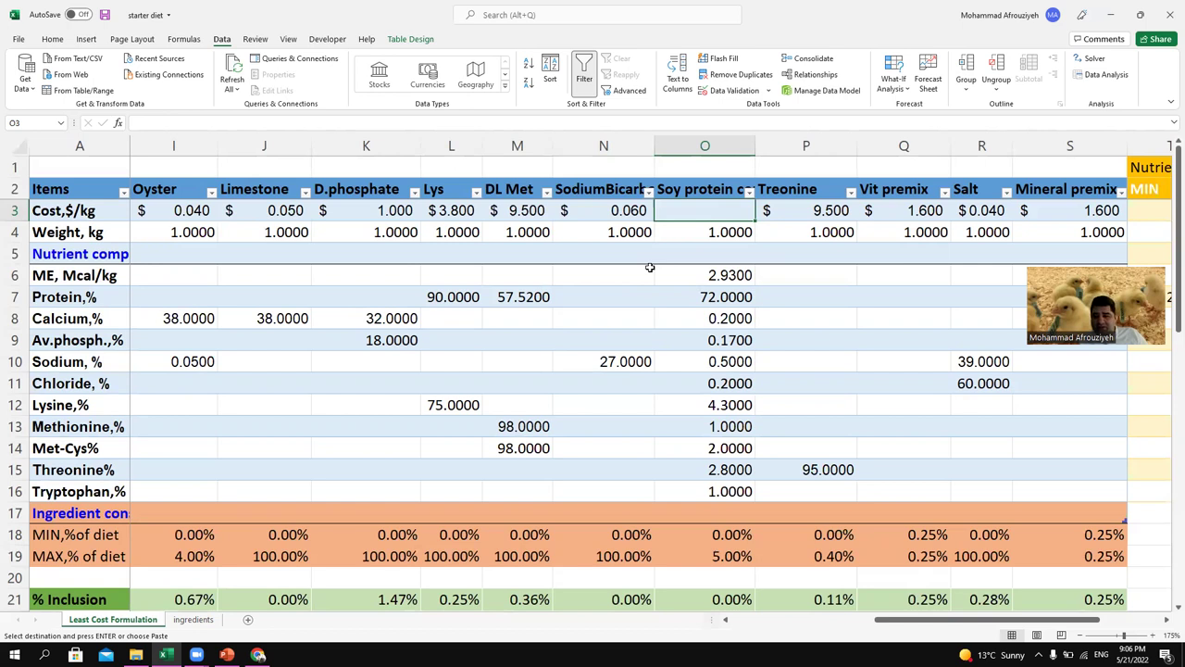
# Step: Enter 12 as the soy protein concentrate maximum inclusion limit in cell O19
pyautogui.click(725, 558)
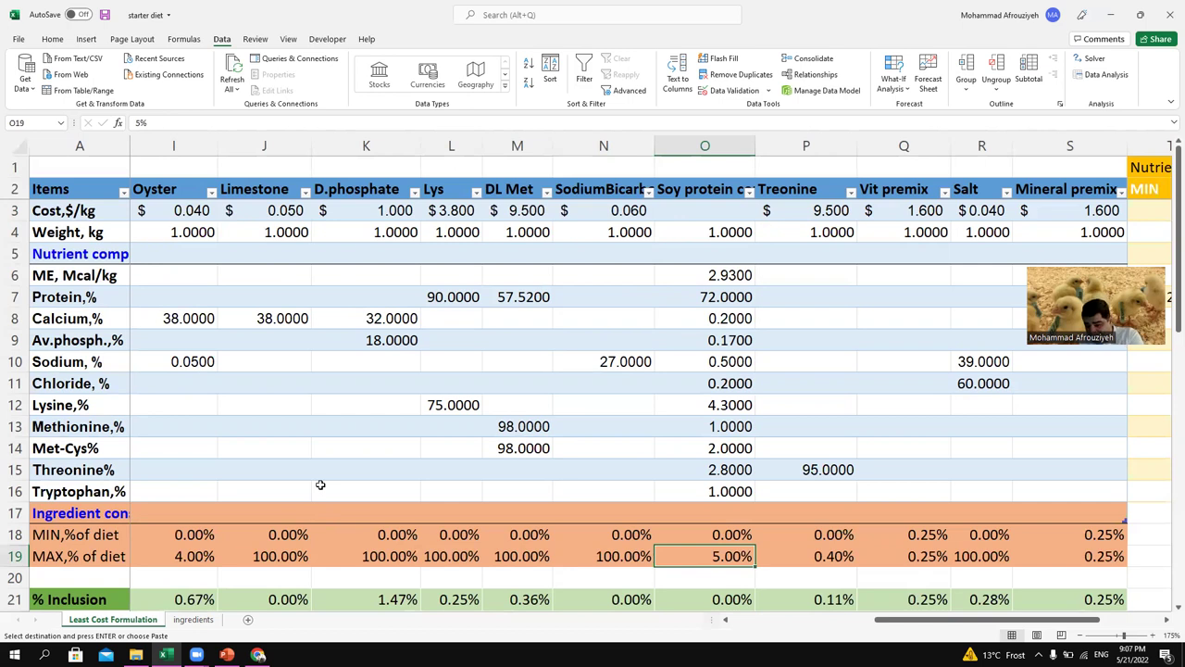
pyautogui.write('12')
pyautogui.press('Tab')
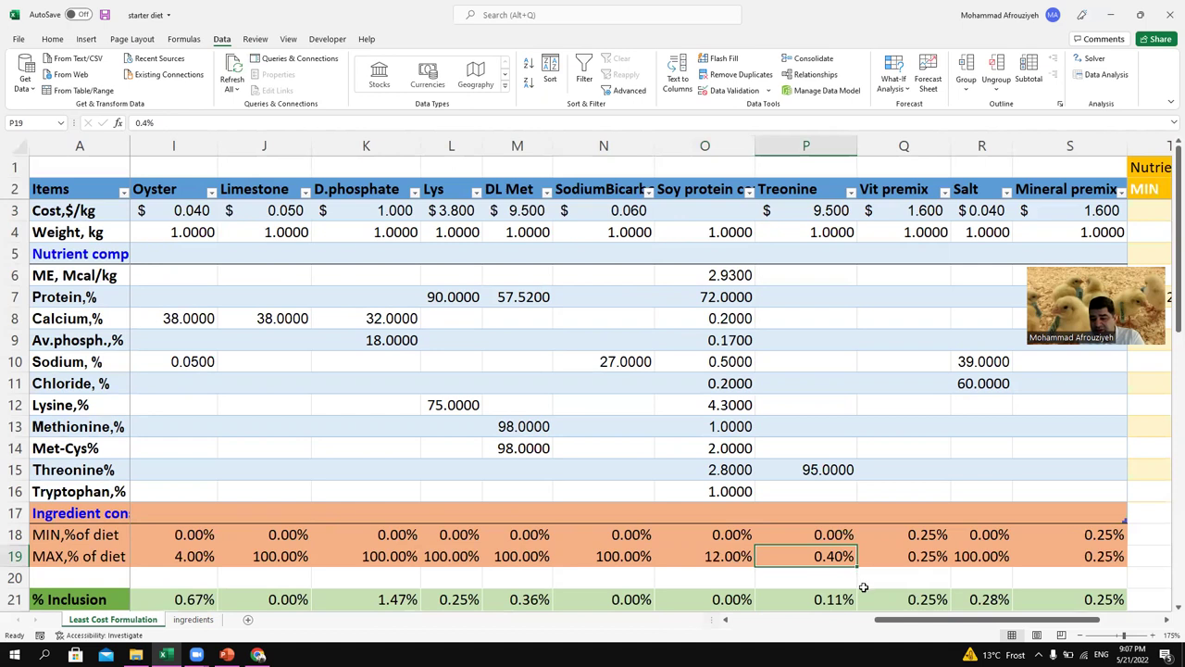
pyautogui.moveTo(736, 558); pyautogui.dragTo(764, 554)
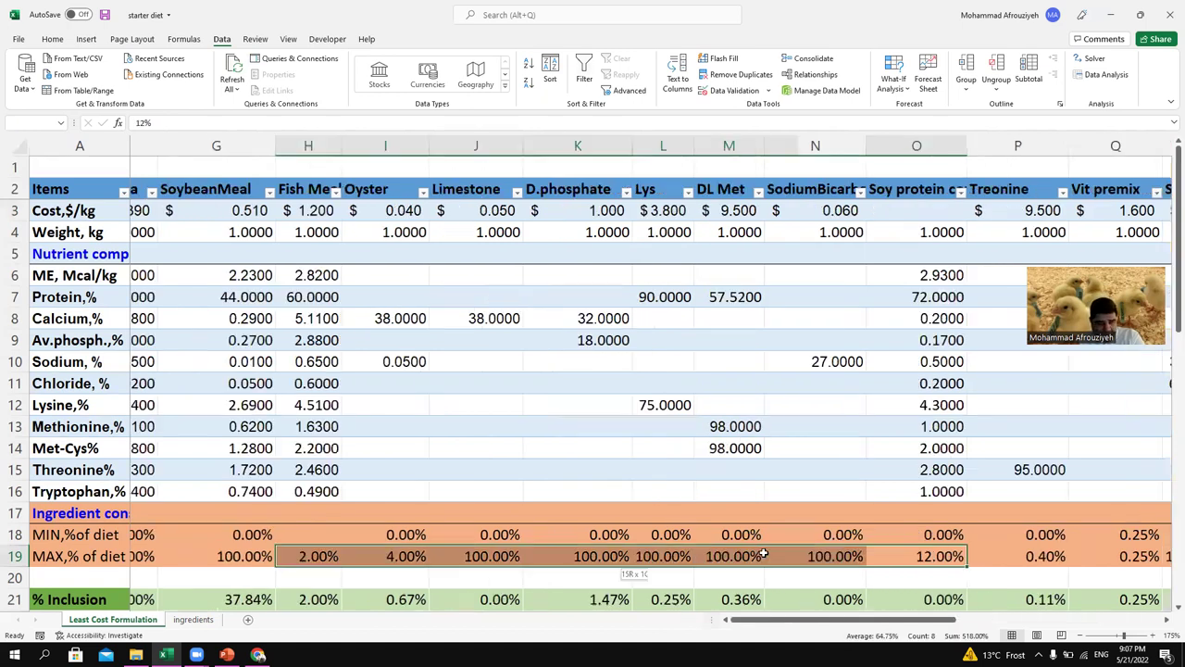
pyautogui.hscroll(-5, 764, 554)
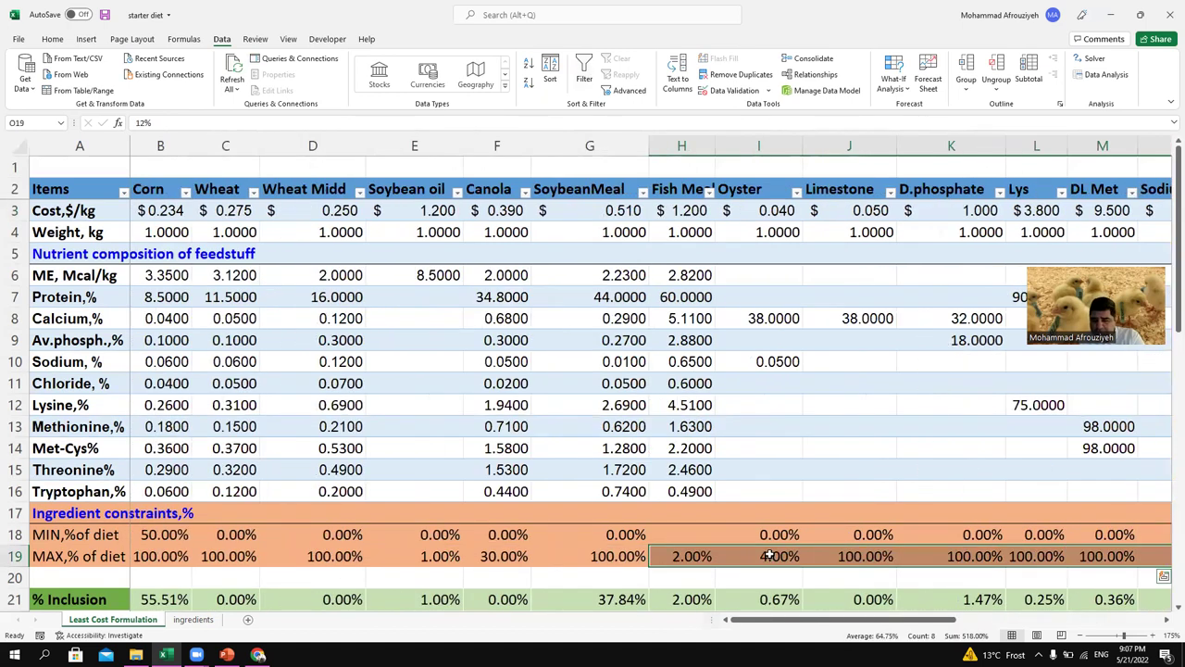
# Step: Compare it with the Oyster 4% maximum, then scroll down and select an empty cell
pyautogui.click(769, 556)
pyautogui.moveTo(935, 625); pyautogui.dragTo(1019, 625)
pyautogui.click(970, 555)
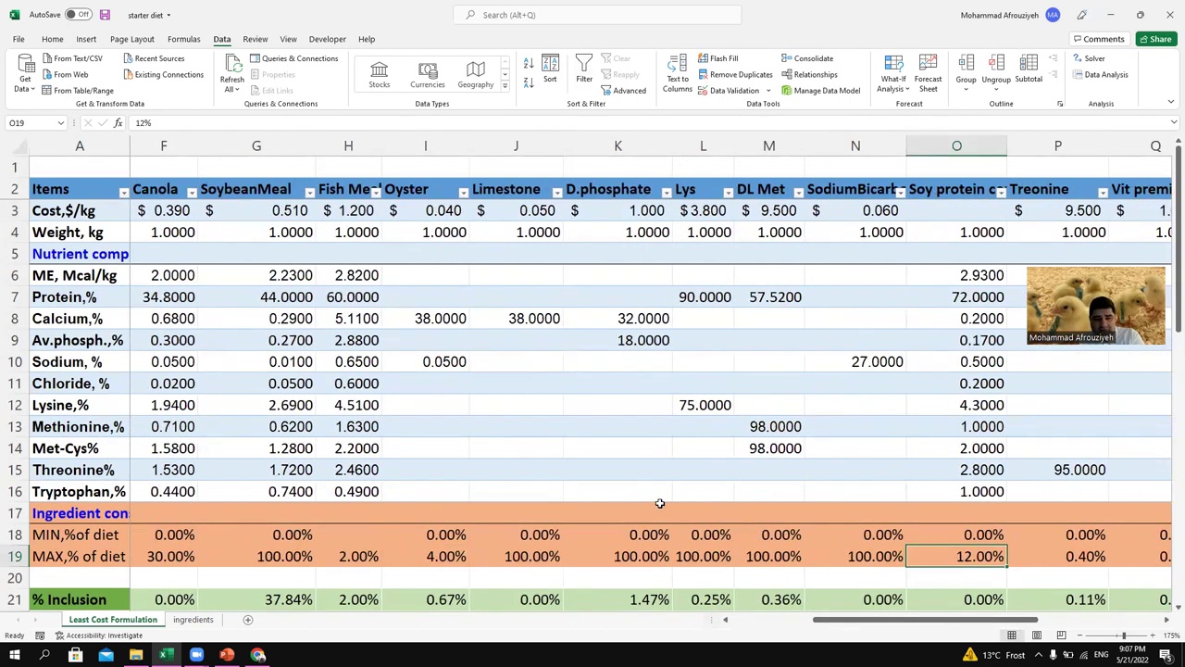
pyautogui.scroll(-2, 660, 502)
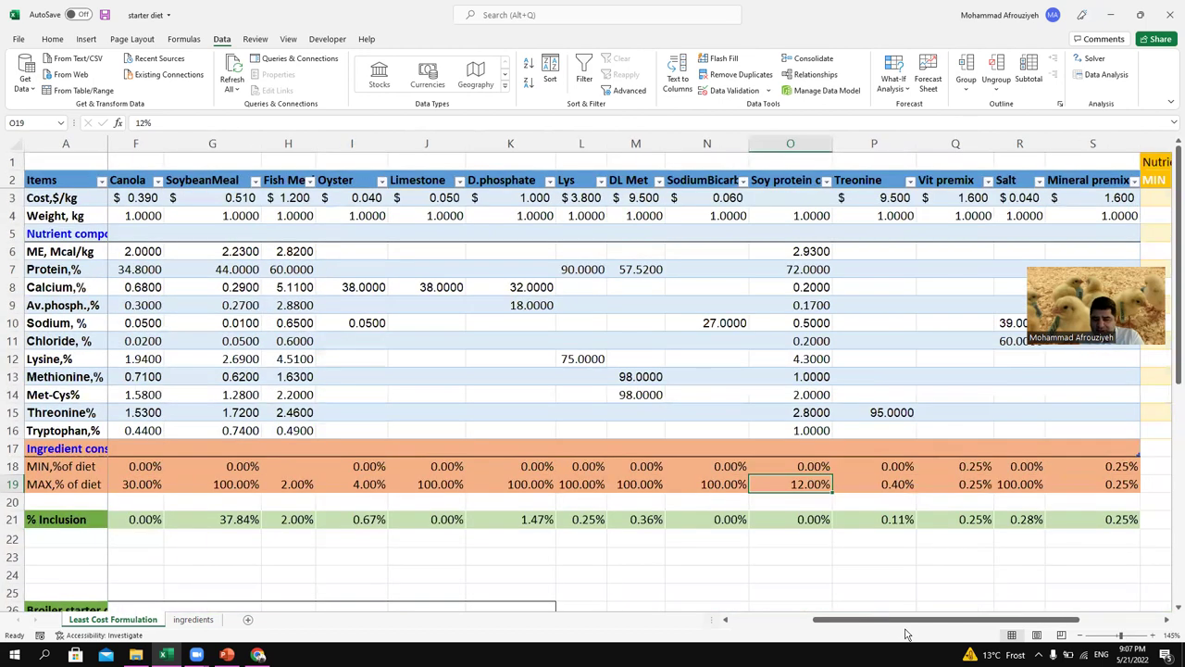
pyautogui.moveTo(889, 622); pyautogui.dragTo(685, 625)
pyautogui.scroll(-1, 172, 500)
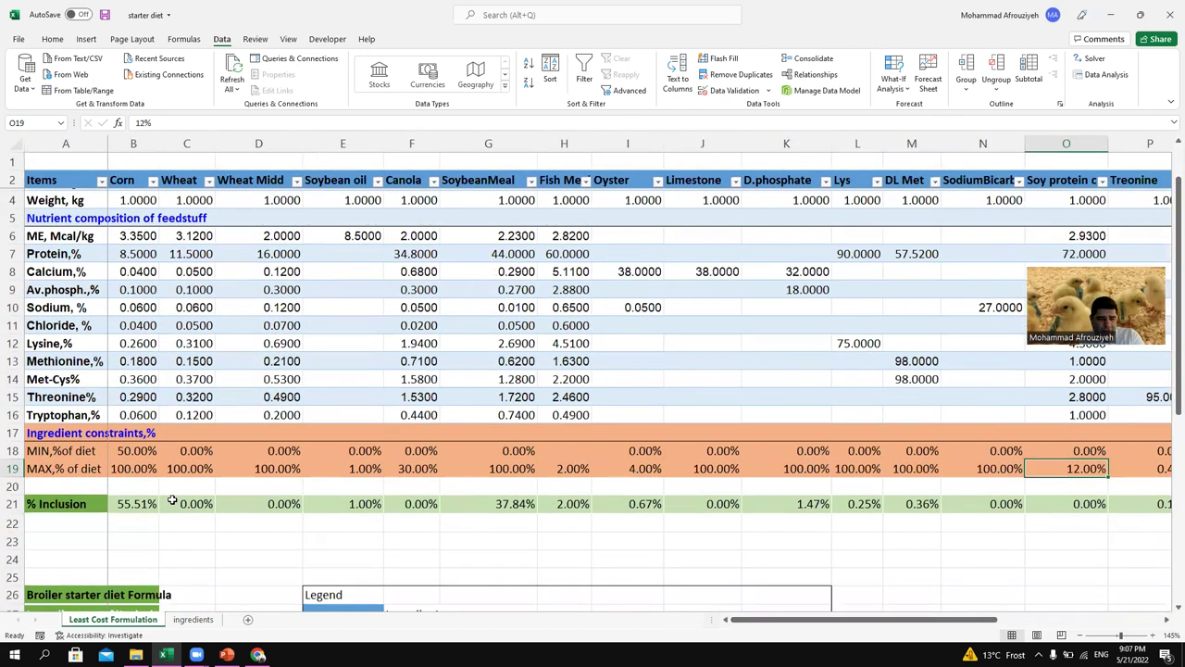
pyautogui.scroll(-1, 173, 500)
pyautogui.click(173, 500)
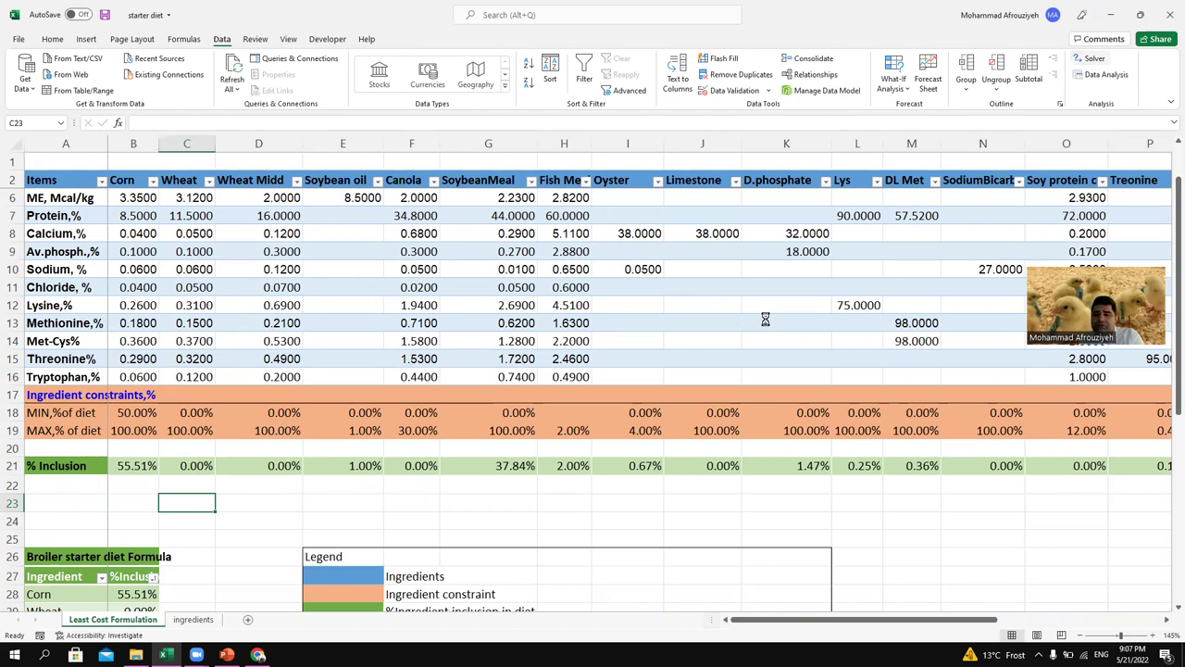
# Step: Run Solver and keep the solution: soy protein concentrate at its 12% cap, corn at 63.23%
pyautogui.click(639, 541)
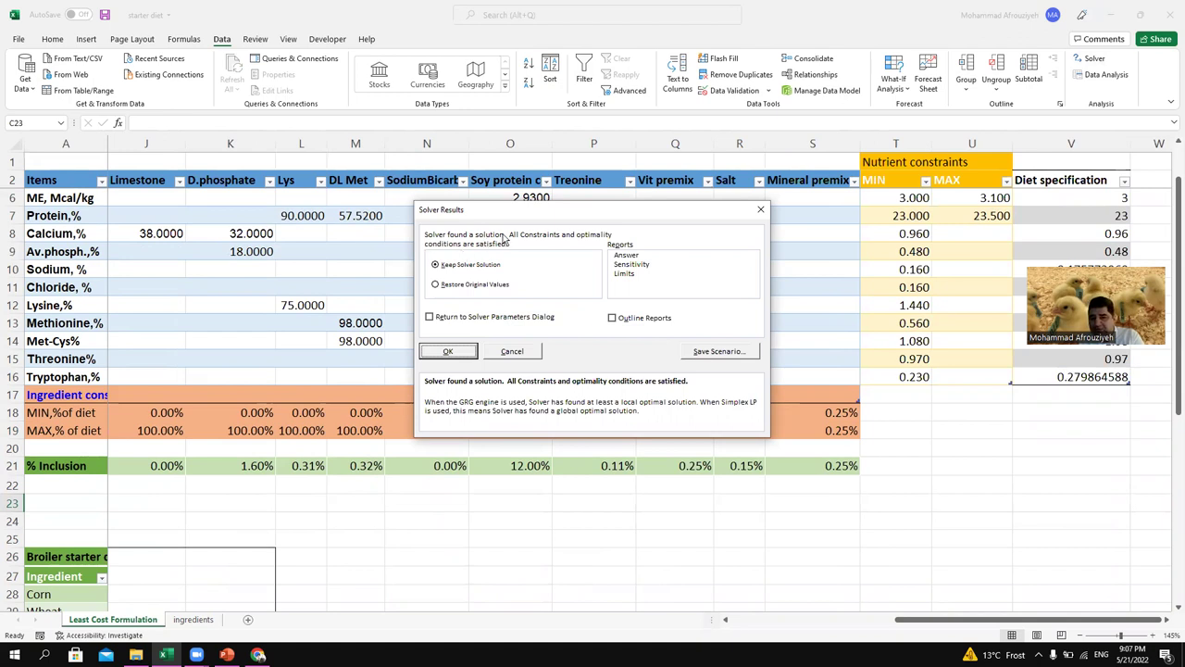
pyautogui.click(448, 351)
pyautogui.moveTo(969, 622); pyautogui.dragTo(796, 623)
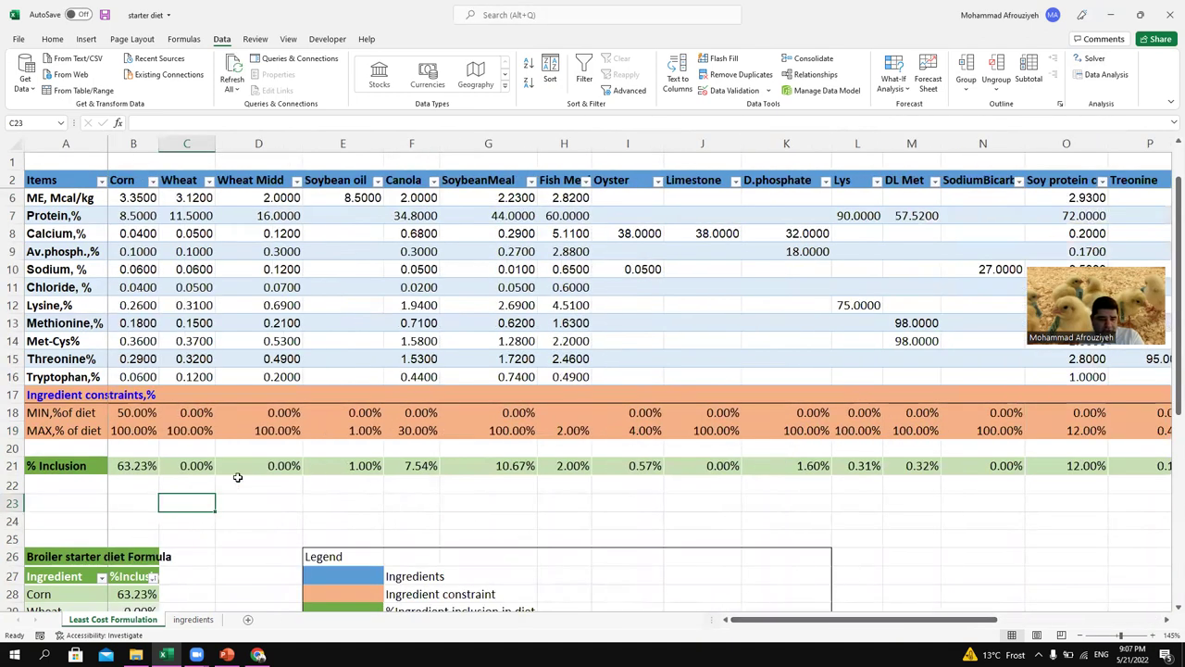
# Step: Scroll to the Broiler starter diet Formula table and check the corn entry's 63.23% formula
pyautogui.scroll(-2, 226, 486)
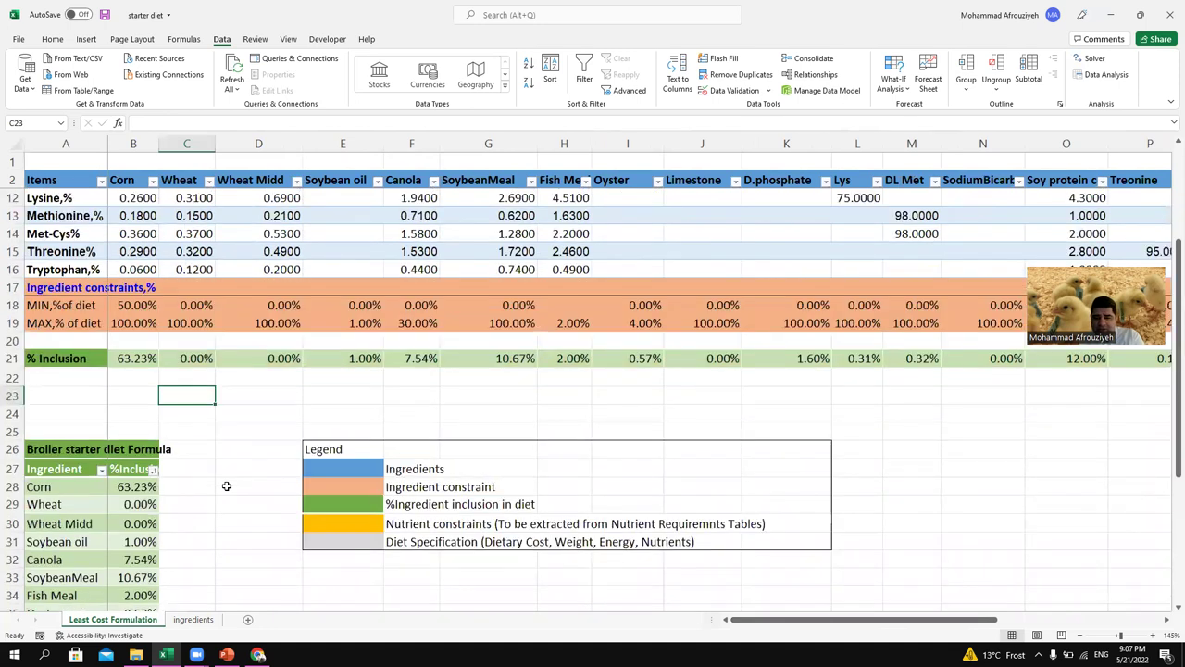
pyautogui.scroll(-1, 225, 486)
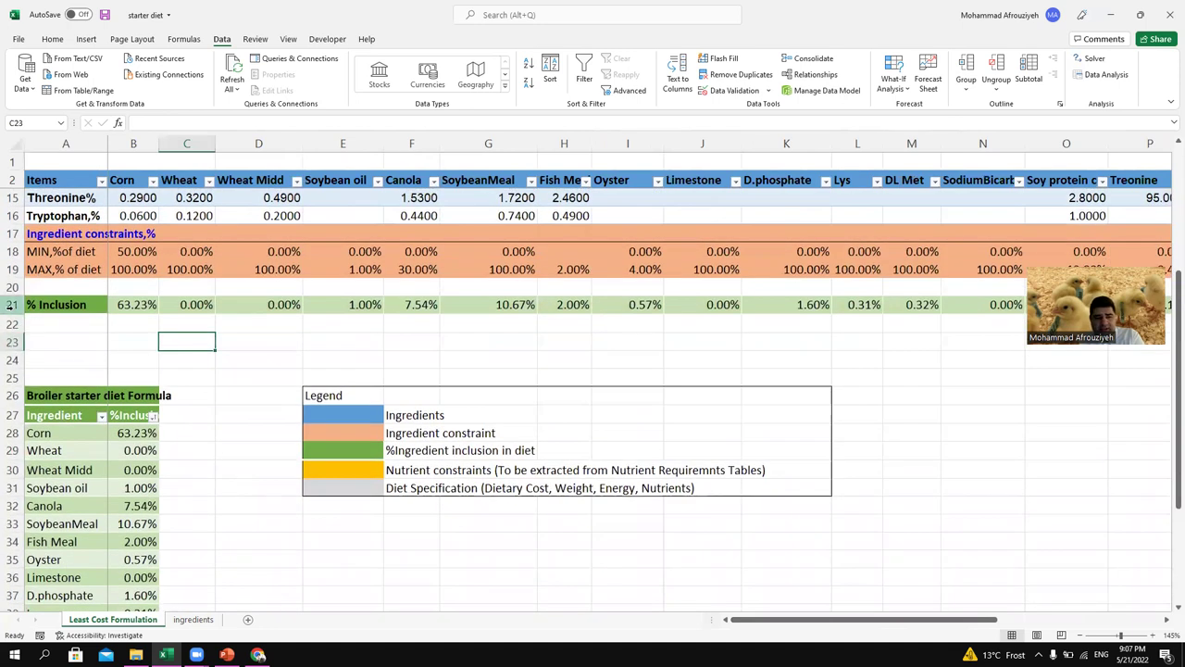
pyautogui.click(10, 304)
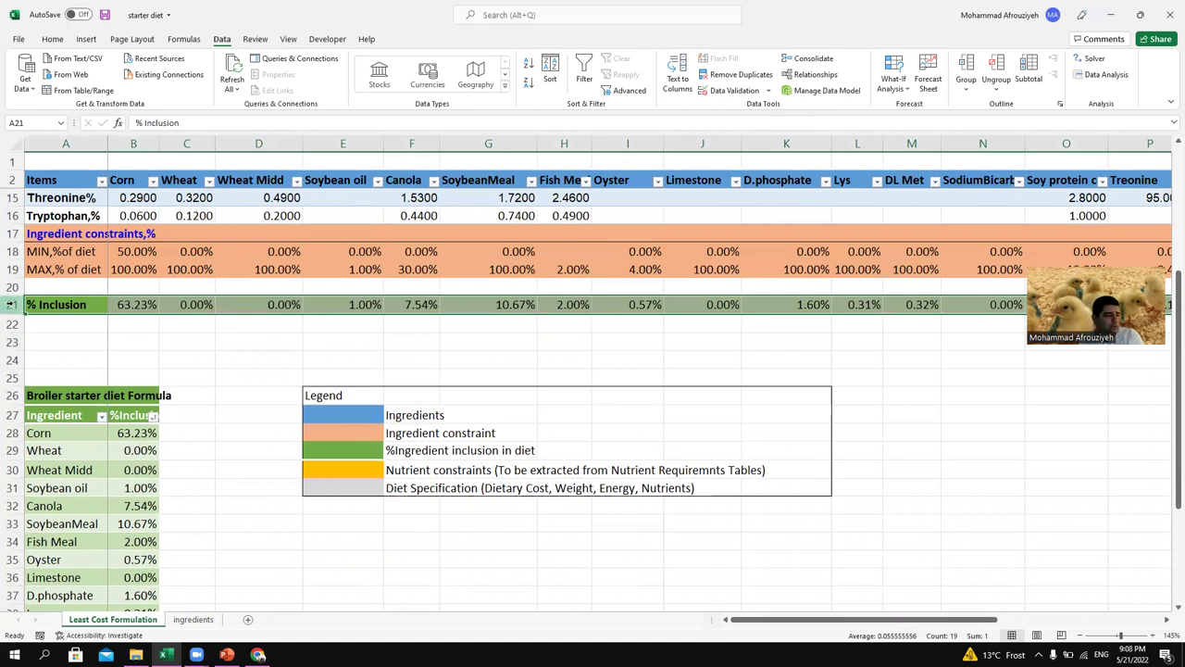
pyautogui.scroll(-3, 19, 305)
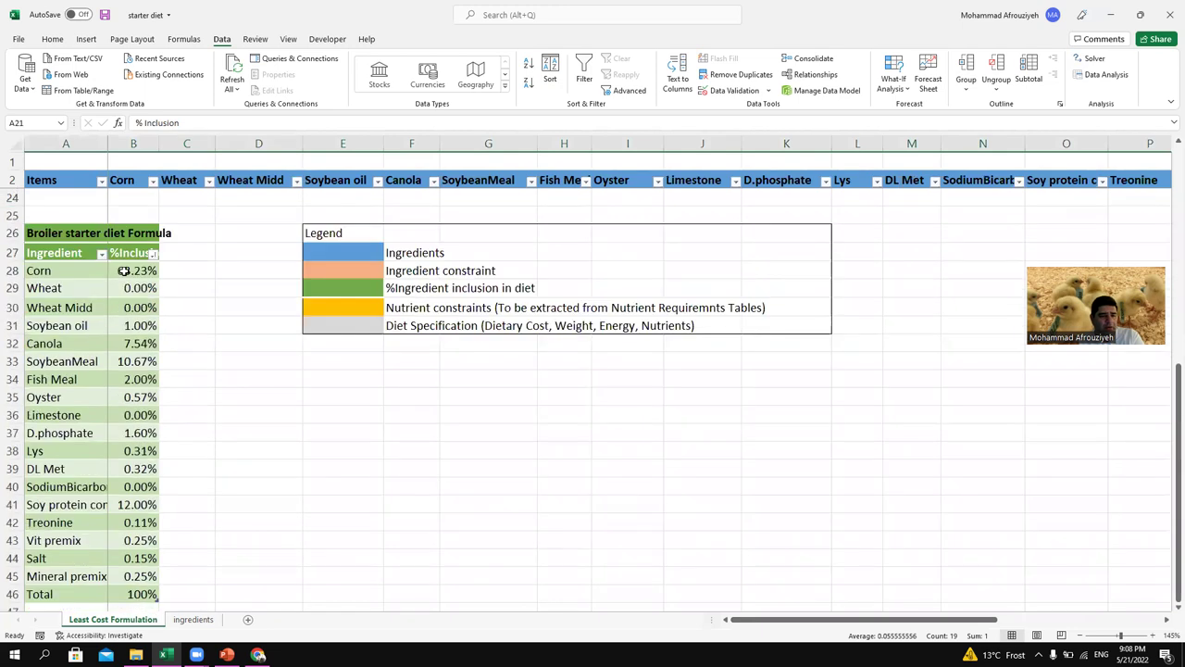
pyautogui.click(123, 271)
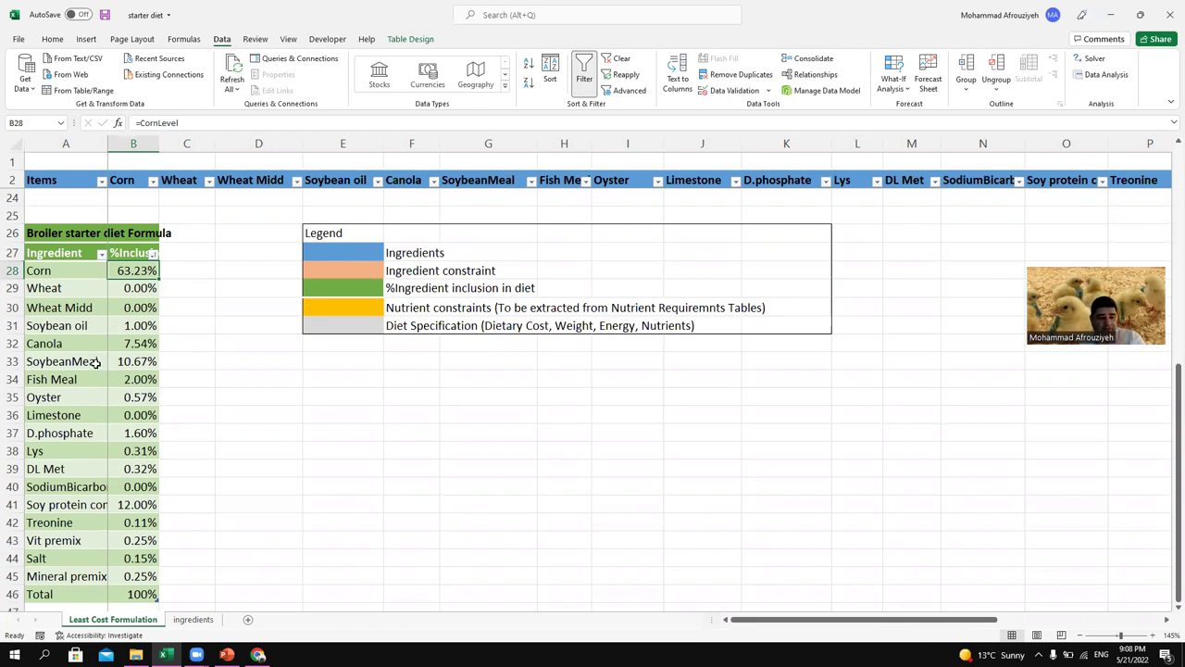
pyautogui.scroll(-1, 187, 287)
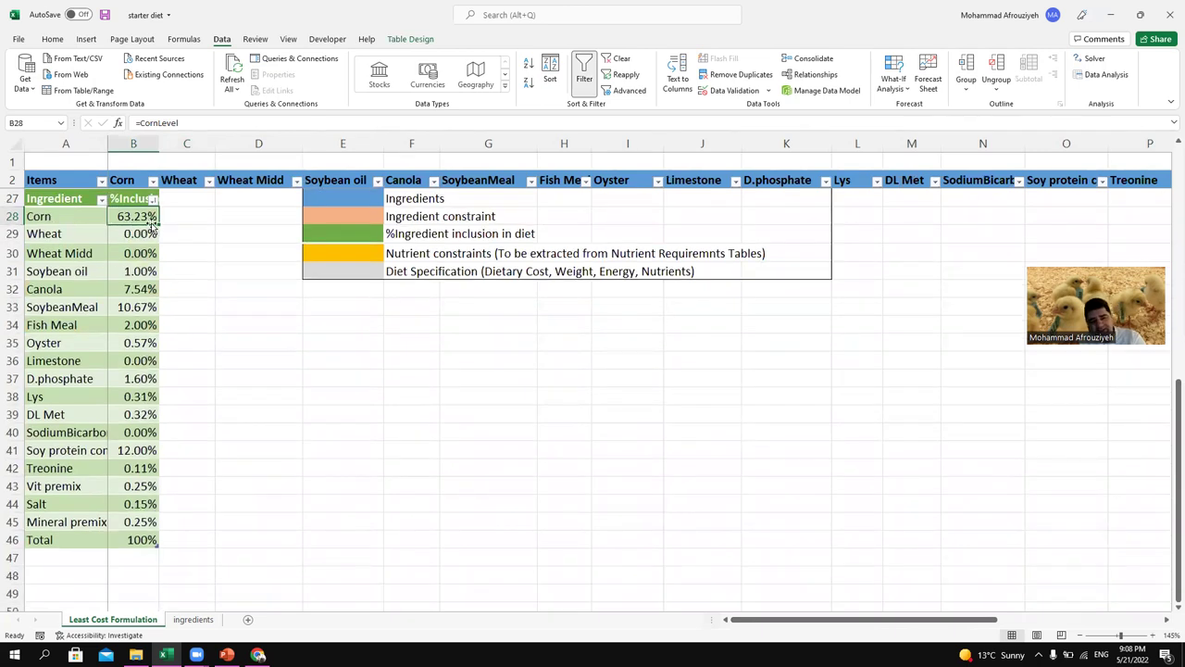
pyautogui.click(113, 278)
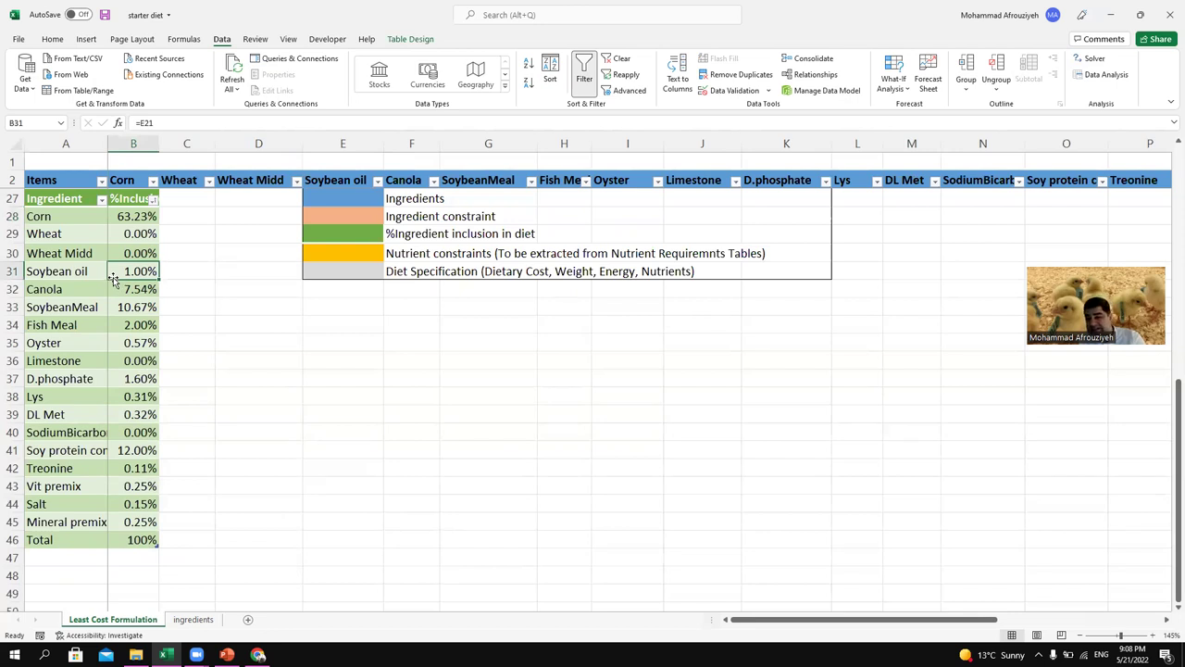
pyautogui.click(114, 289)
pyautogui.click(120, 308)
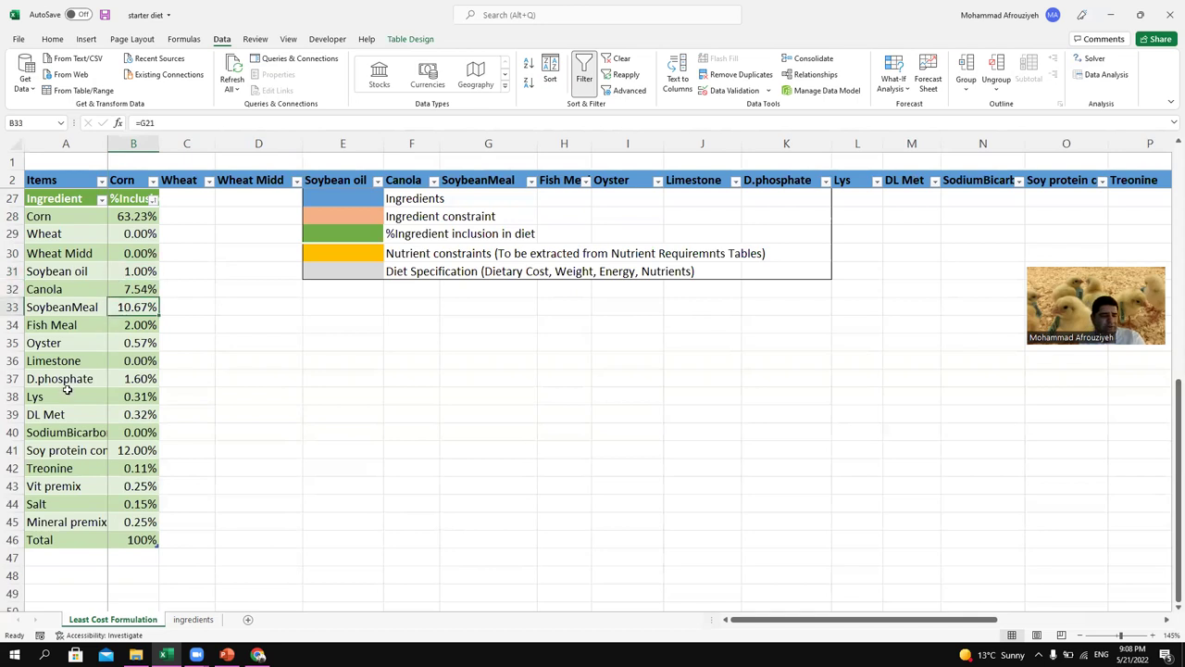
pyautogui.click(124, 326)
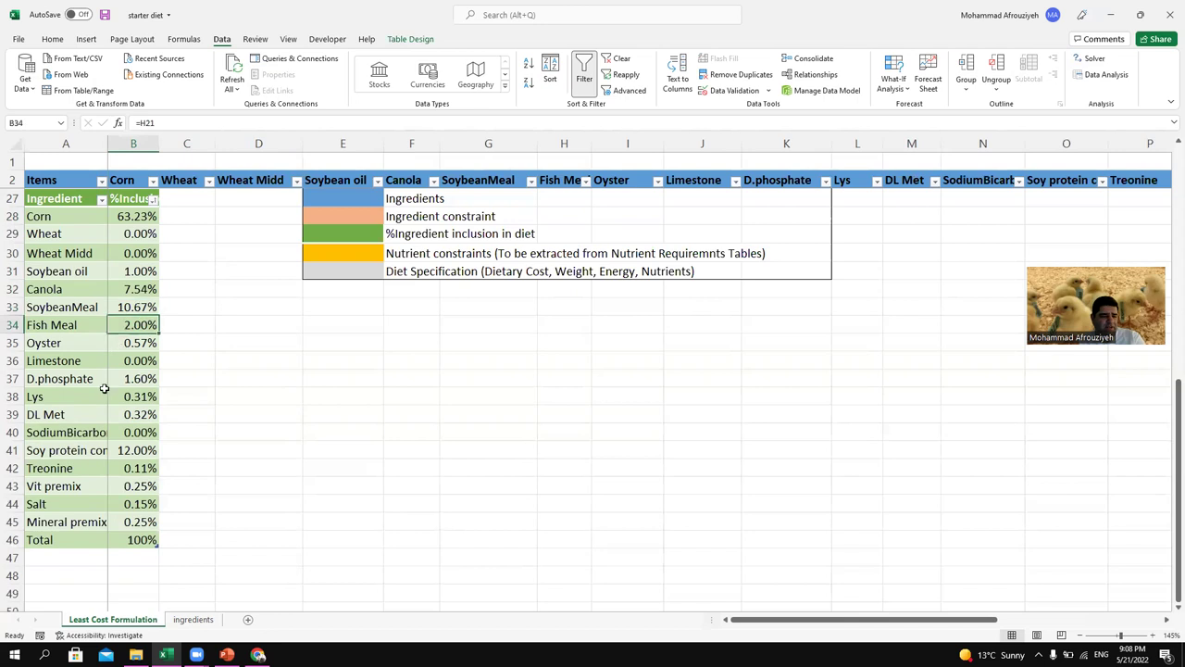
pyautogui.click(117, 344)
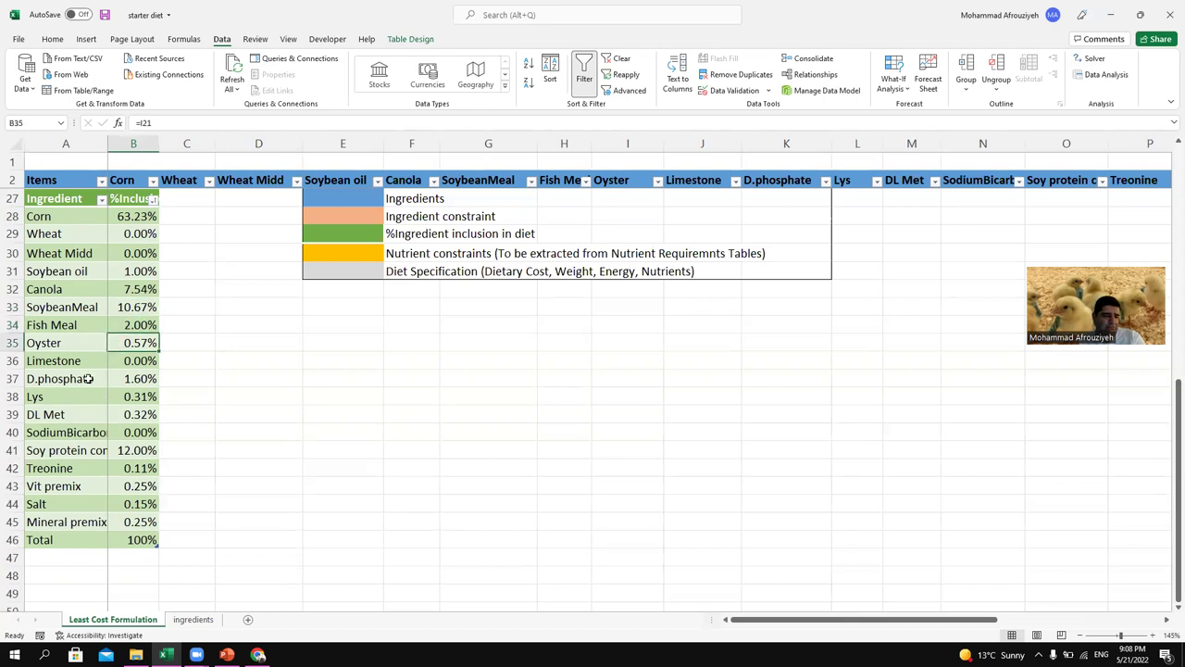
pyautogui.click(113, 361)
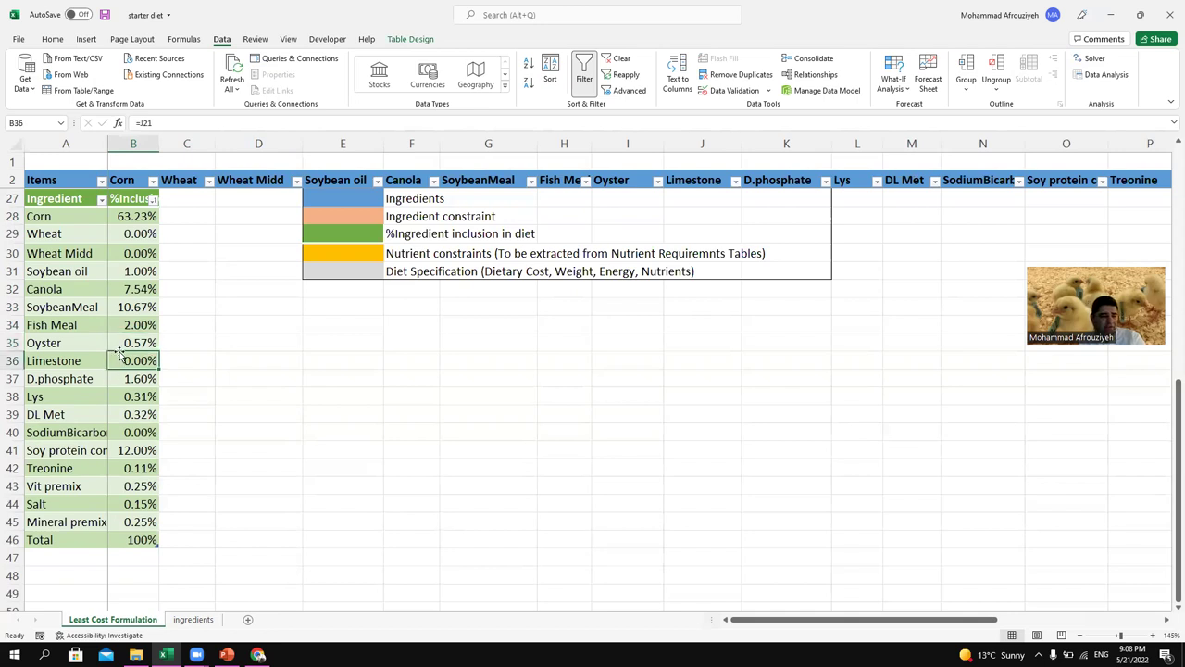
pyautogui.click(134, 380)
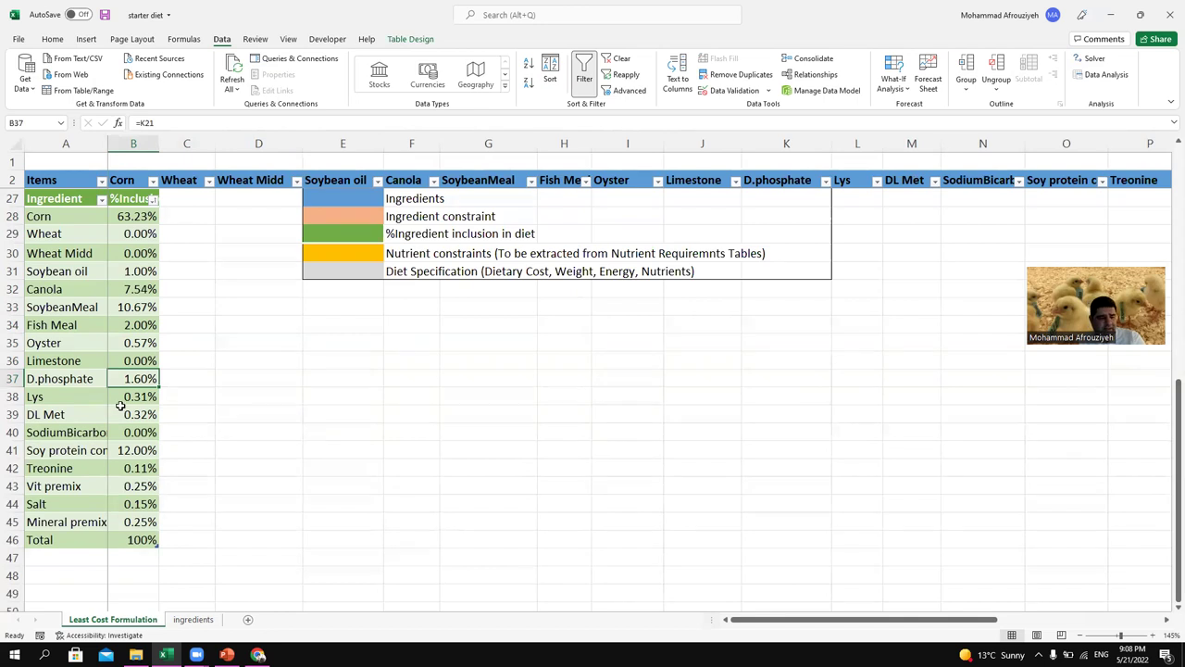
pyautogui.click(121, 399)
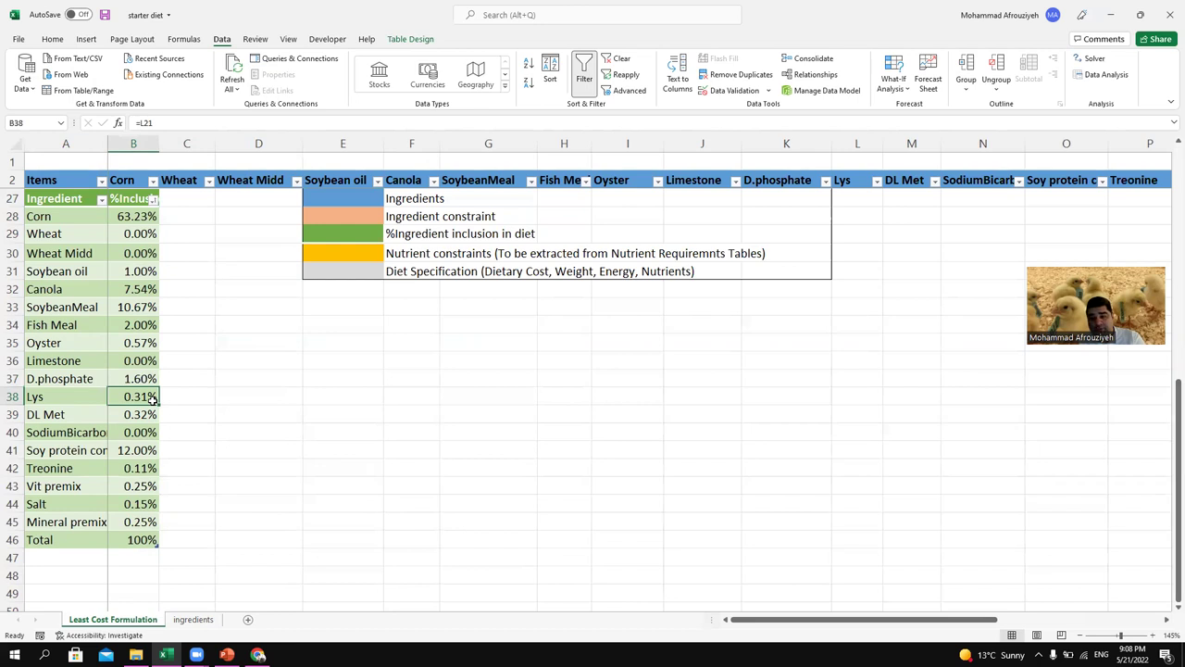
pyautogui.click(135, 415)
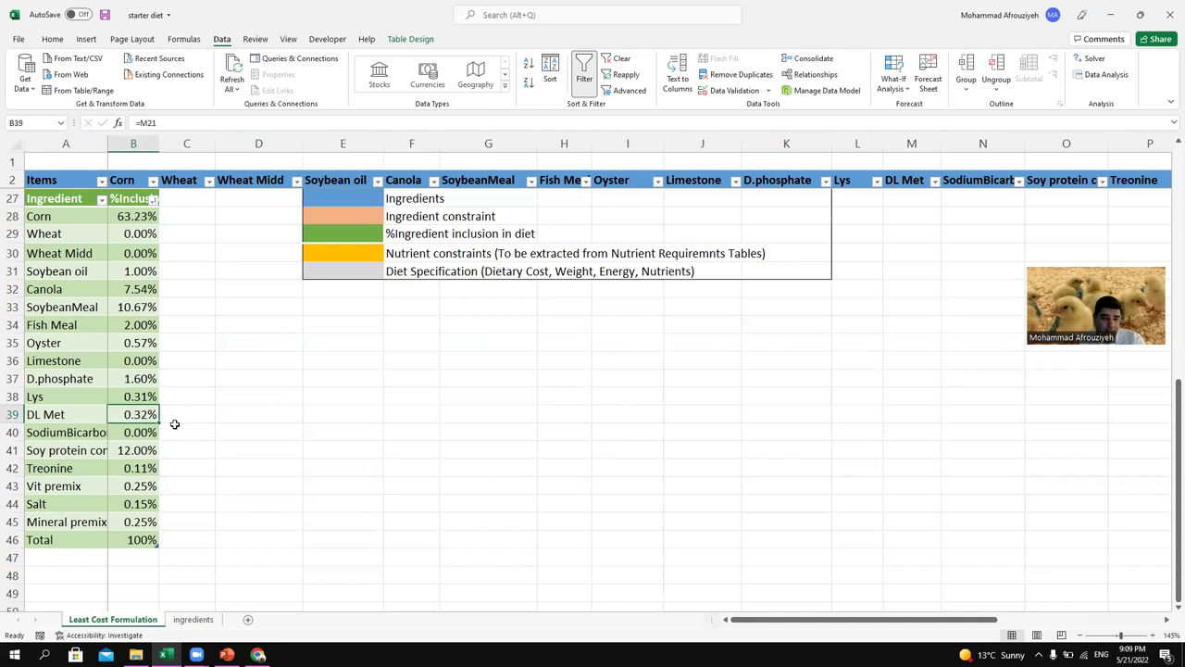
pyautogui.press('Down')
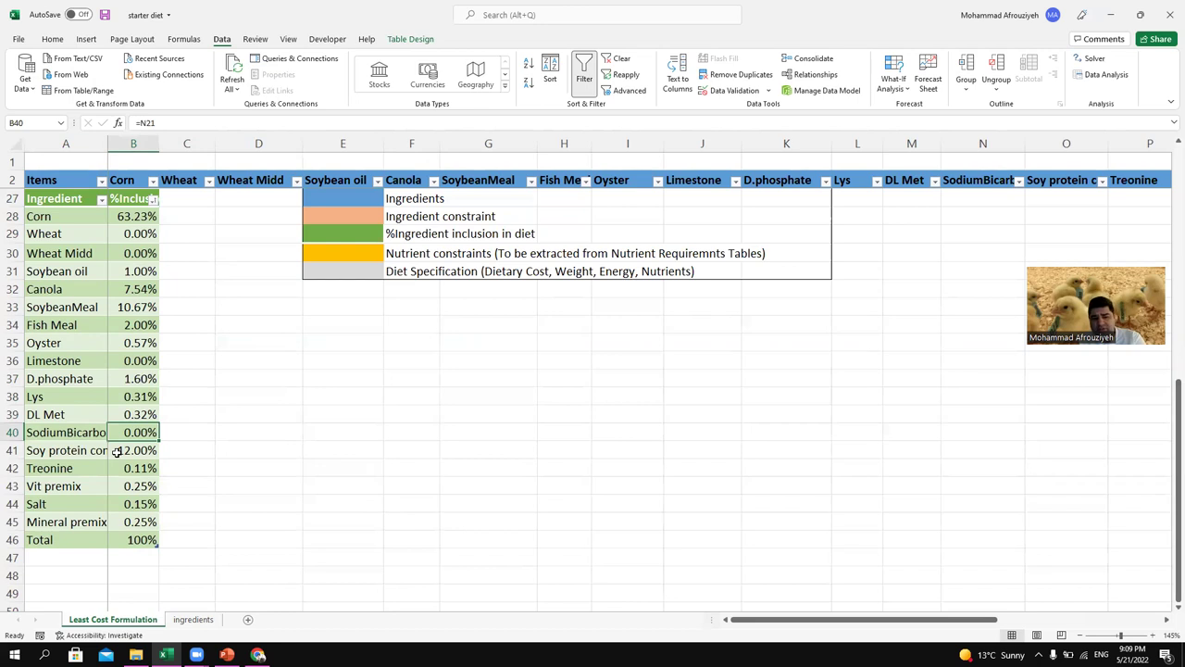
pyautogui.press('Down')
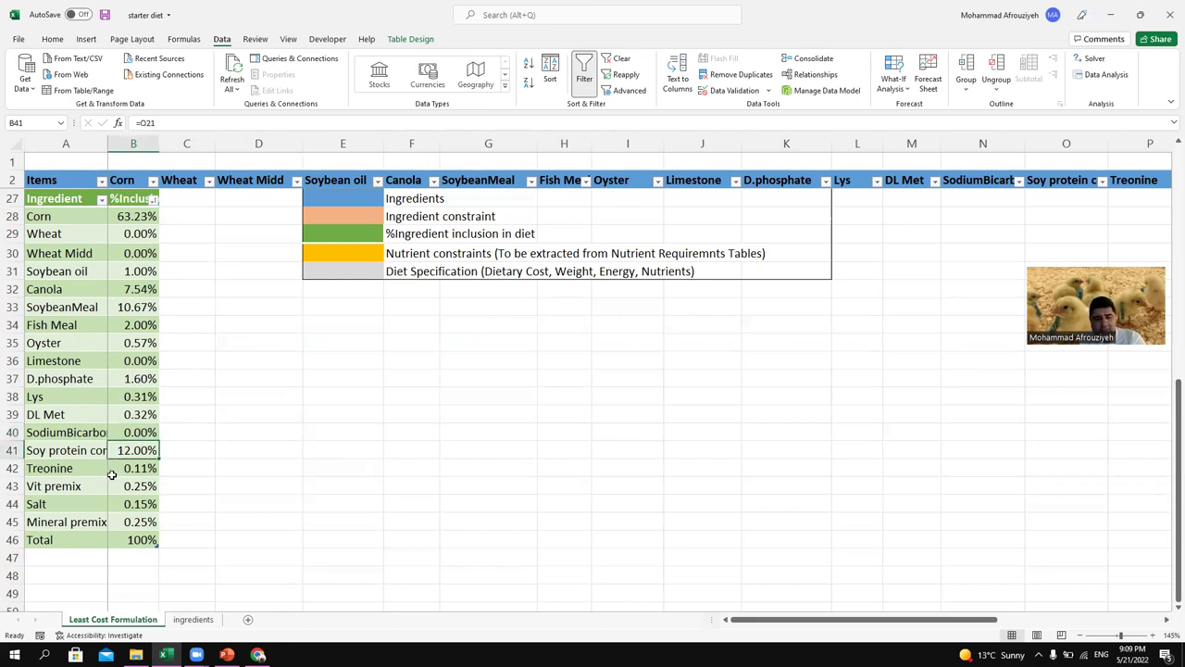
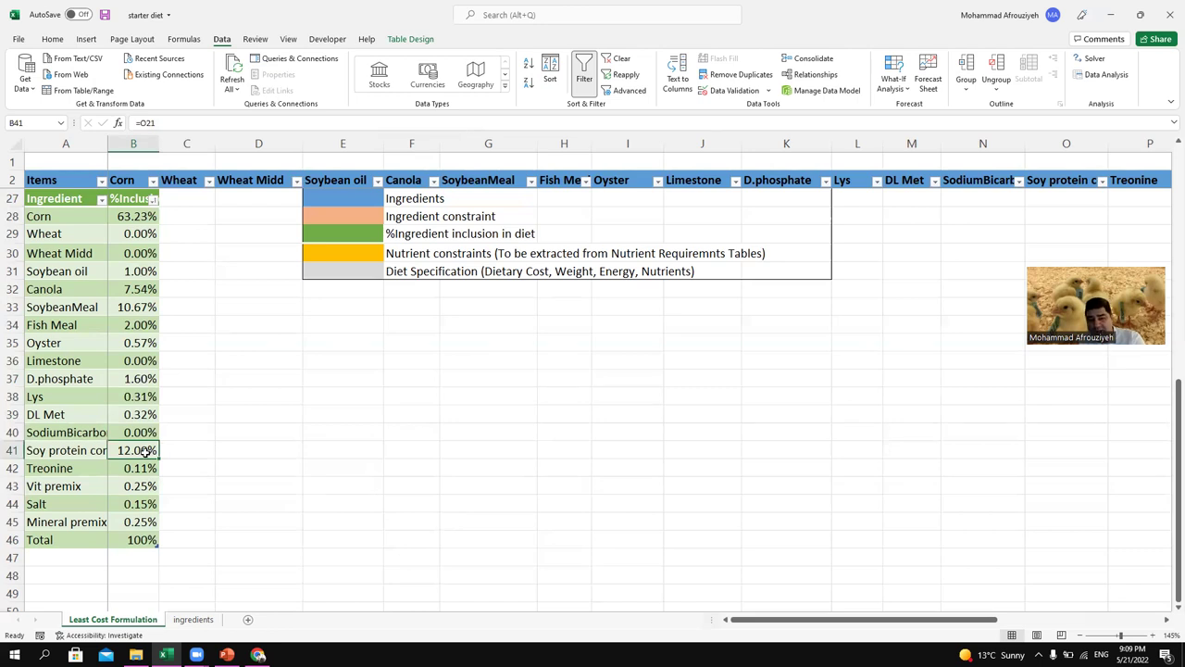
pyautogui.click(134, 469)
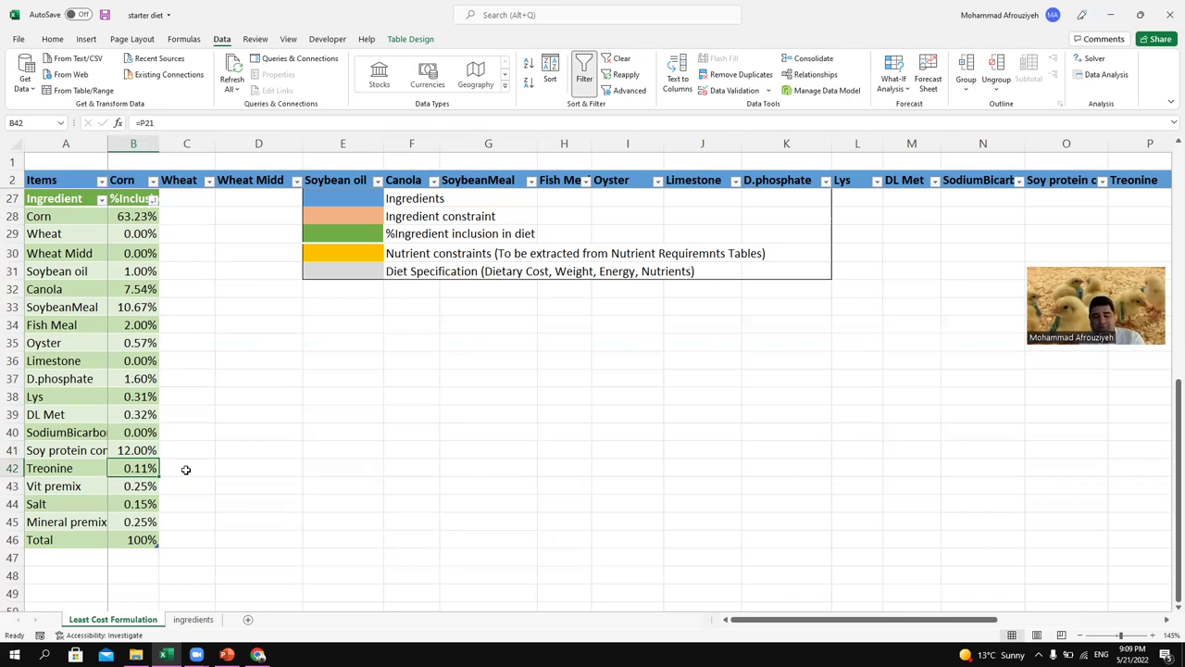
pyautogui.click(122, 487)
pyautogui.click(125, 524)
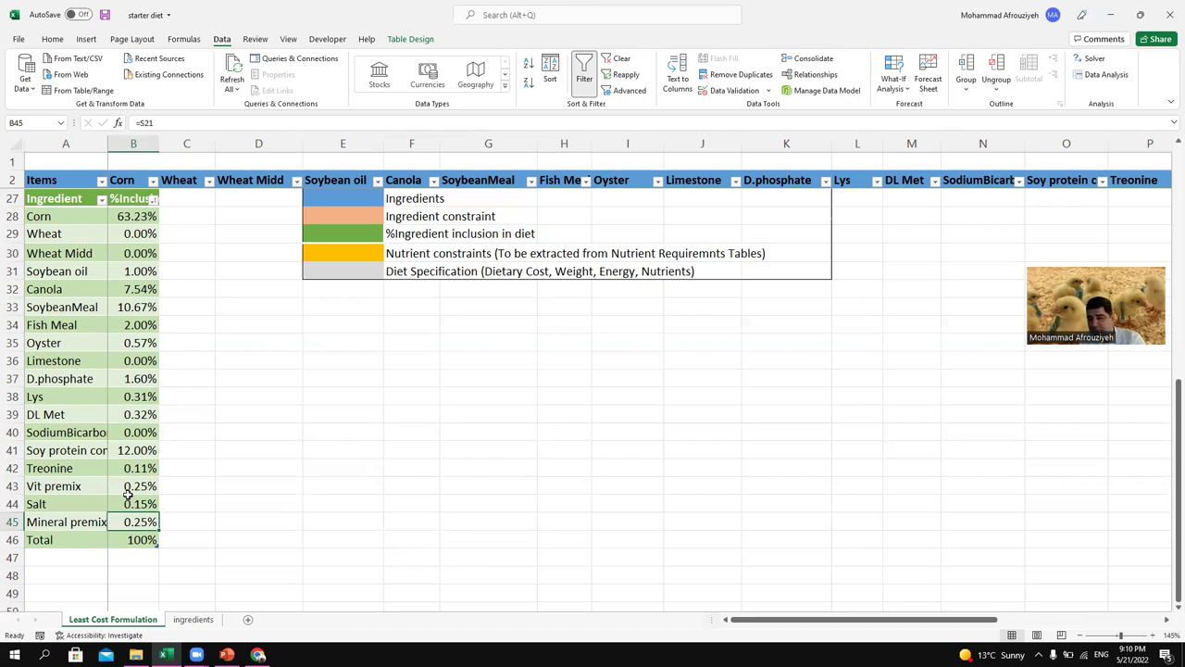
pyautogui.click(127, 504)
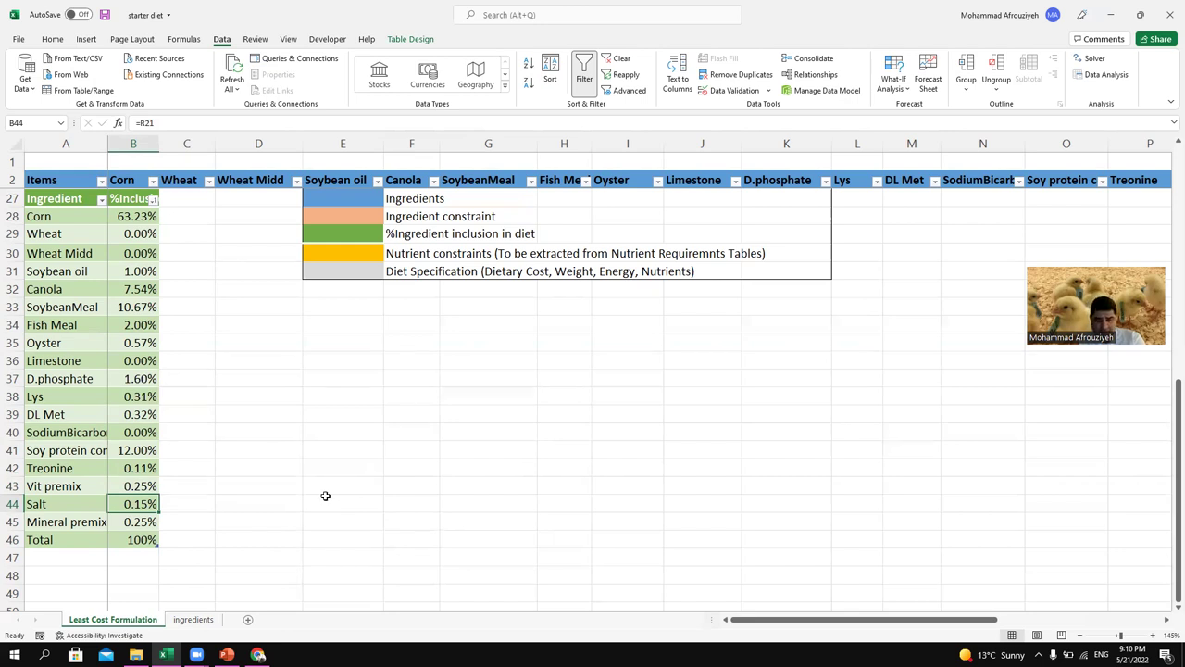
pyautogui.scroll(4, 362, 426)
pyautogui.scroll(2, 362, 426)
pyautogui.scroll(-7, 362, 426)
pyautogui.scroll(2, 65, 235)
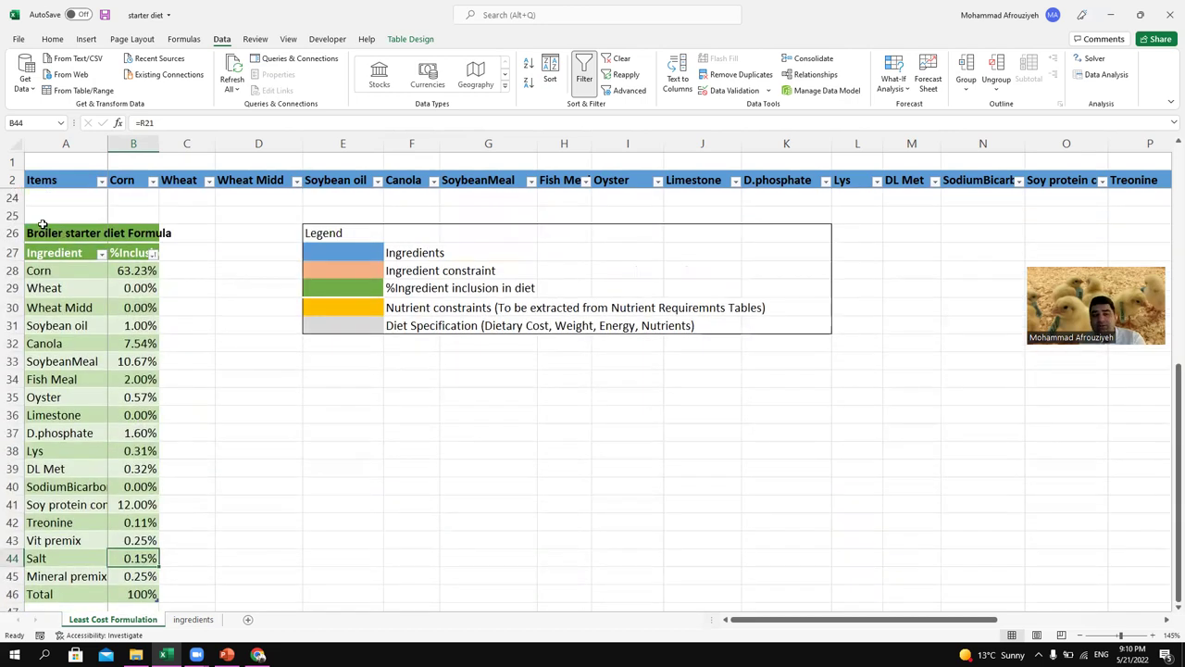
pyautogui.moveTo(37, 221); pyautogui.dragTo(150, 595)
pyautogui.click(259, 305)
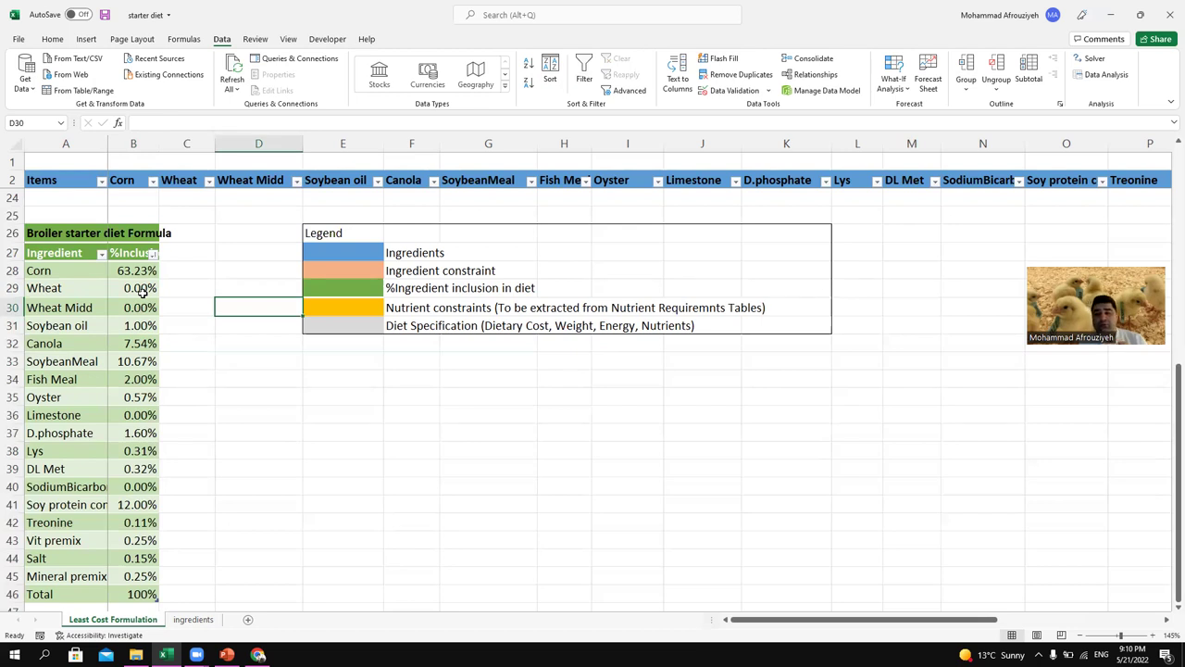
pyautogui.scroll(7, 266, 269)
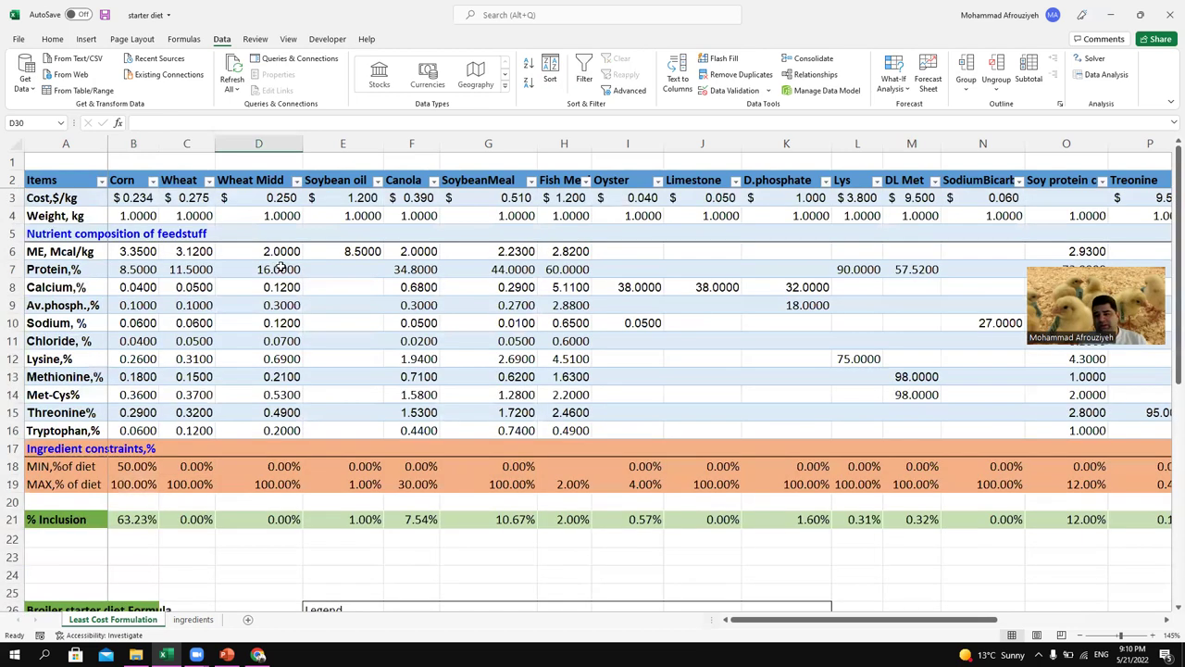
pyautogui.moveTo(785, 623); pyautogui.dragTo(934, 599)
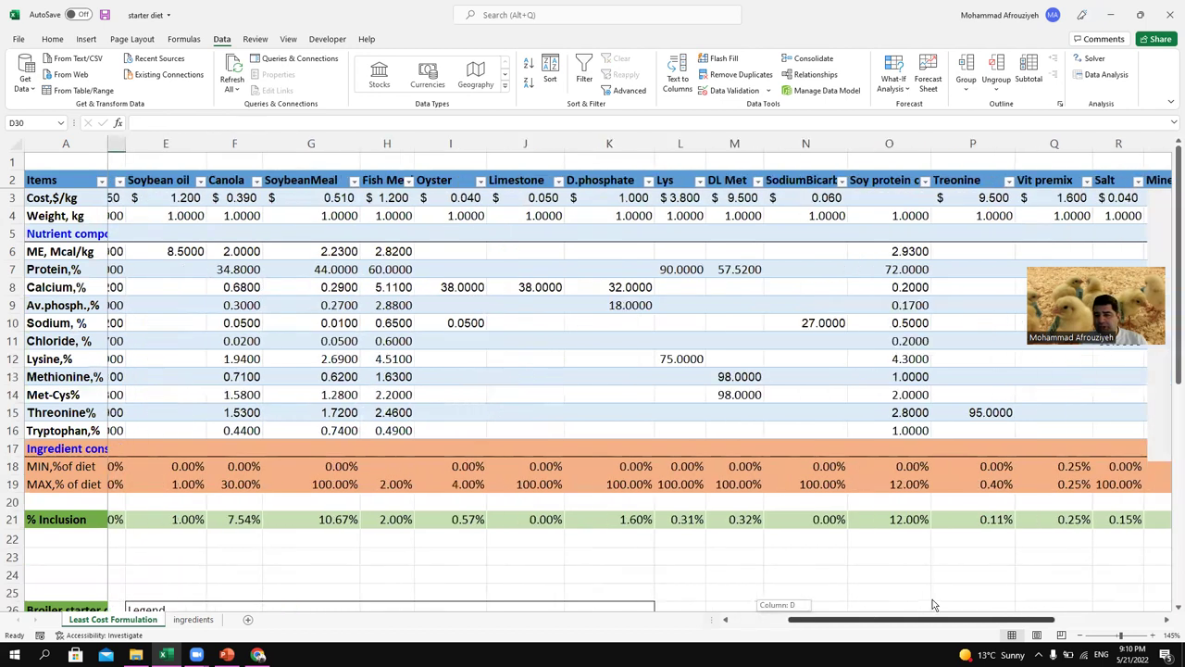
pyautogui.moveTo(967, 160); pyautogui.dragTo(1028, 428)
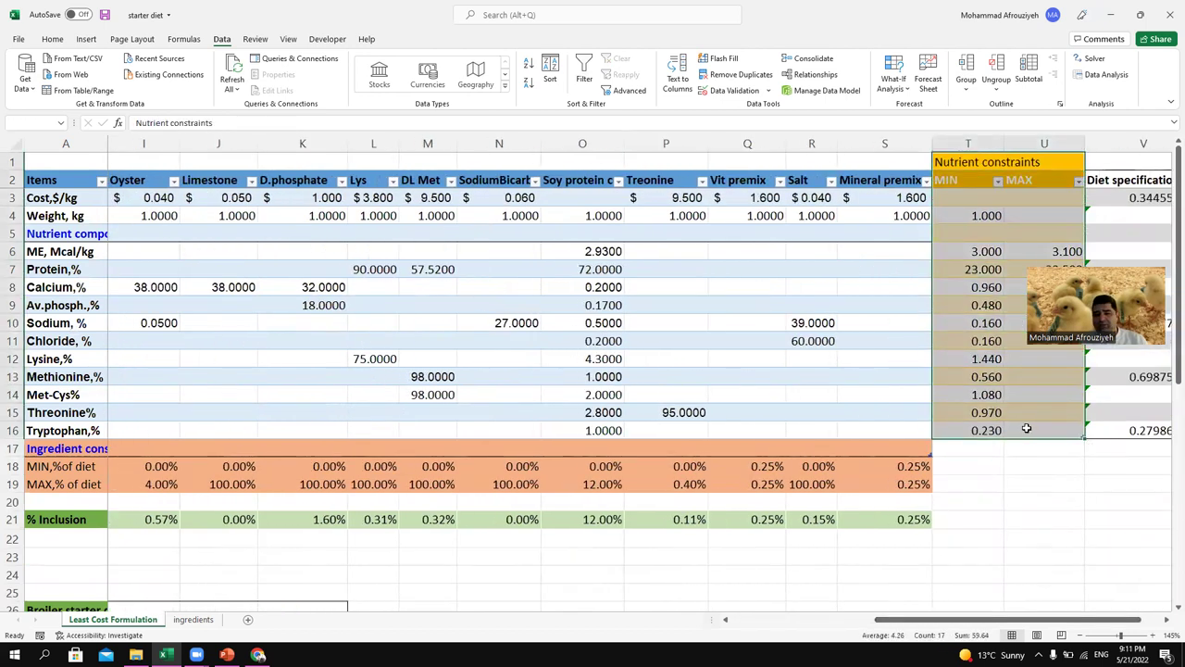
pyautogui.moveTo(884, 625); pyautogui.dragTo(727, 633)
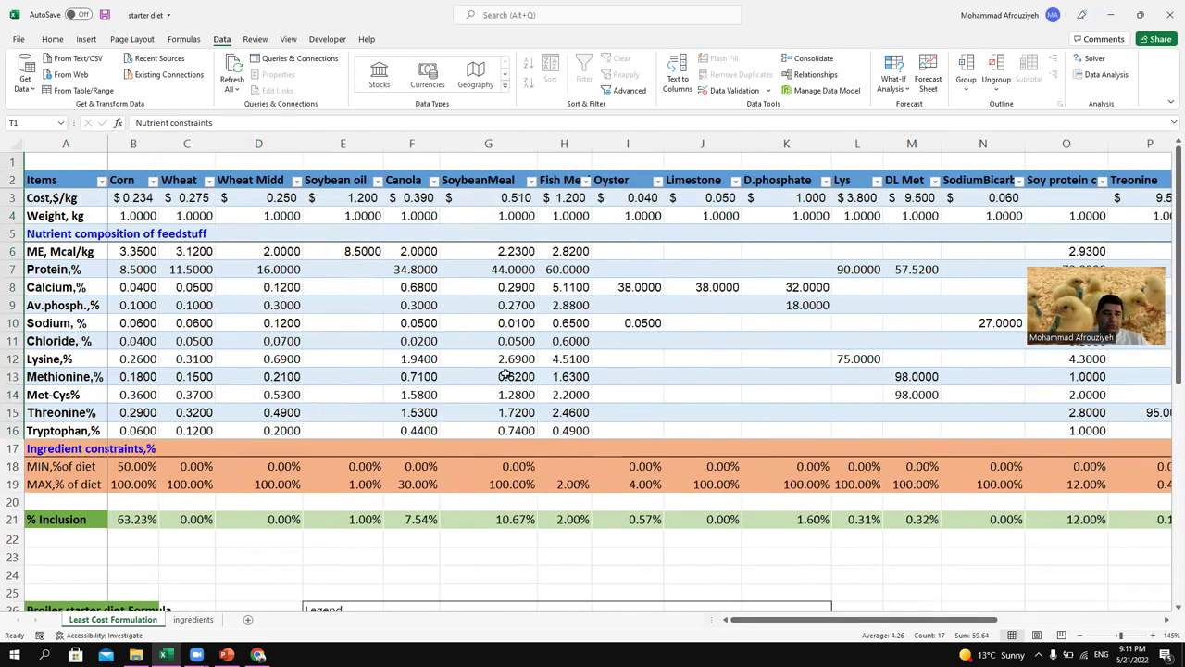